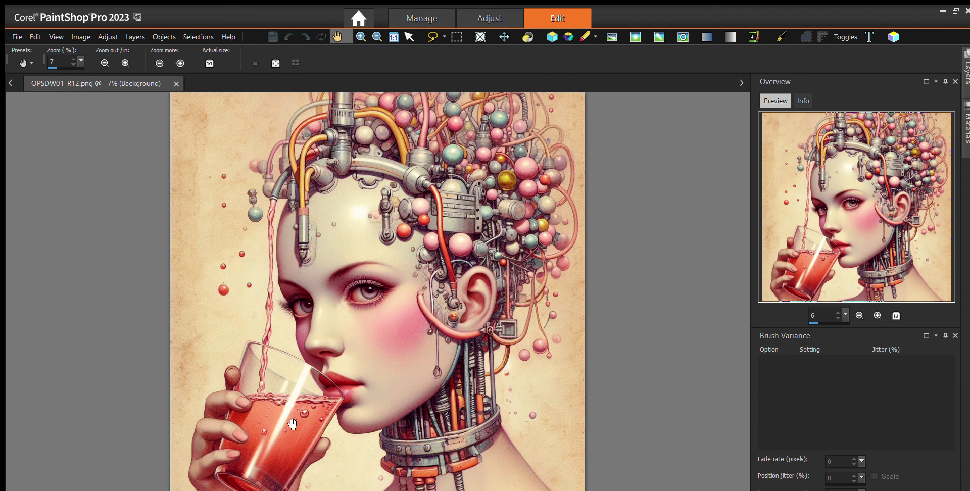
# Smooth the jagged left outline of the pouring stream just above the glass rim, using the retouch brush at size 12
pyautogui.scroll(1, 232, 391)
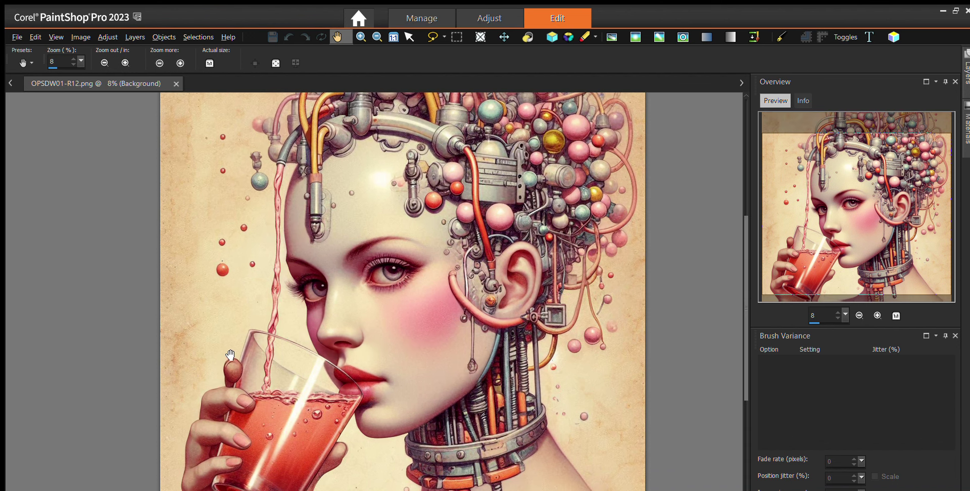
pyautogui.scroll(4, 211, 358)
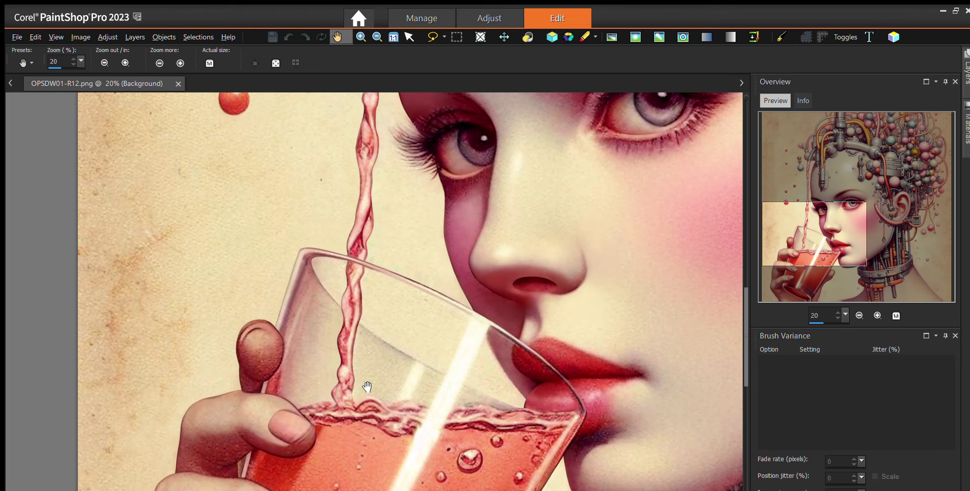
pyautogui.scroll(1, 361, 224)
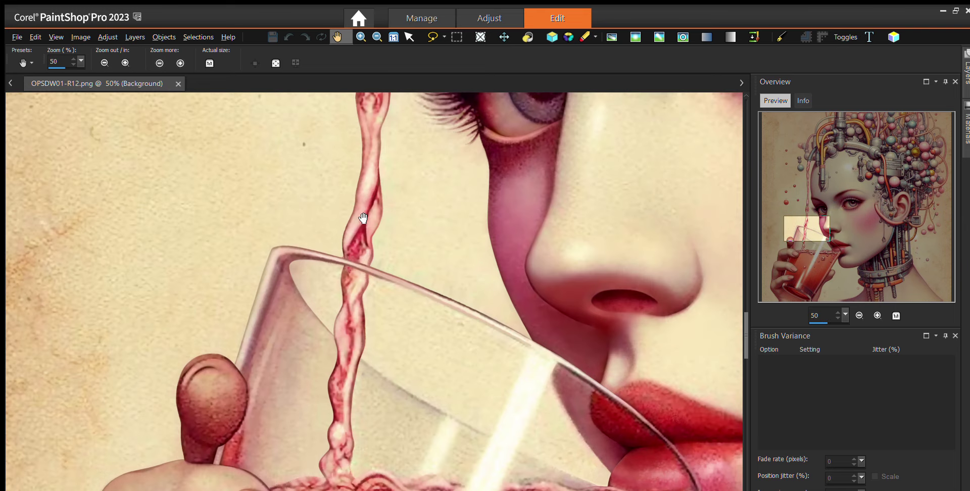
pyautogui.scroll(3, 361, 223)
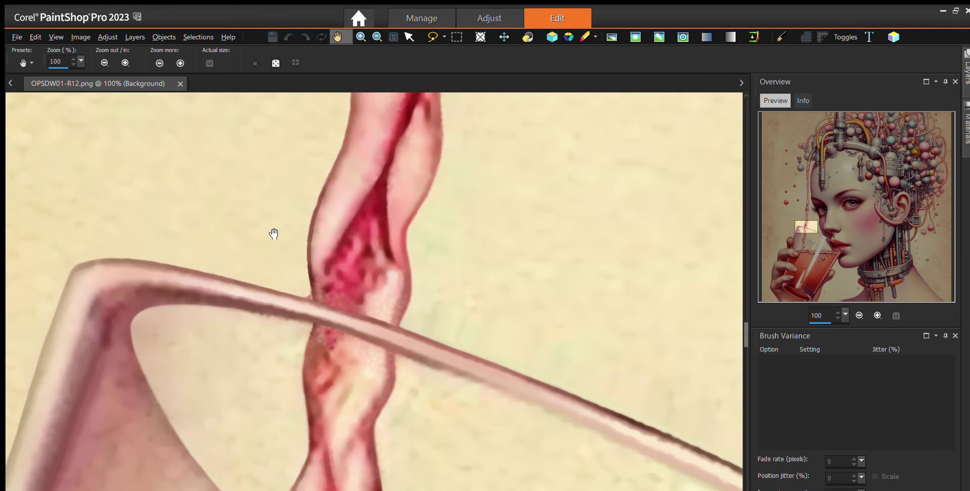
pyautogui.scroll(1, 409, 260)
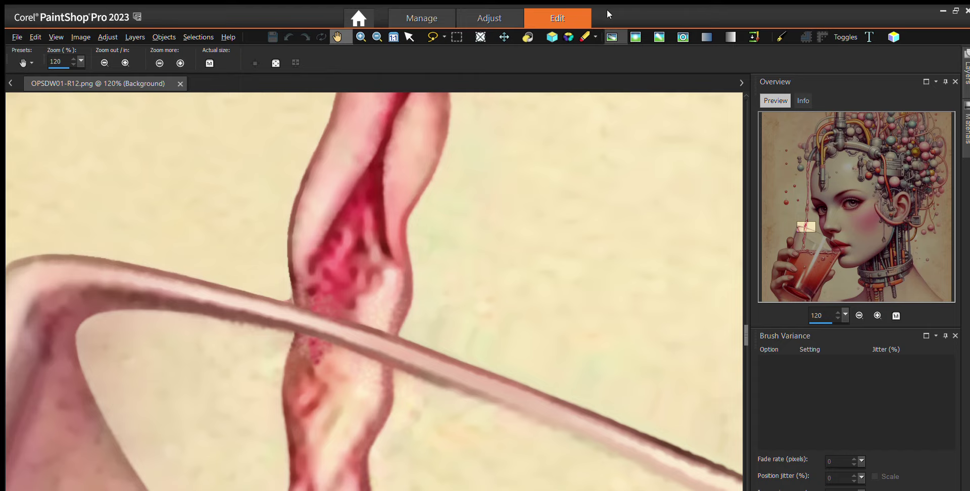
pyautogui.click(612, 36)
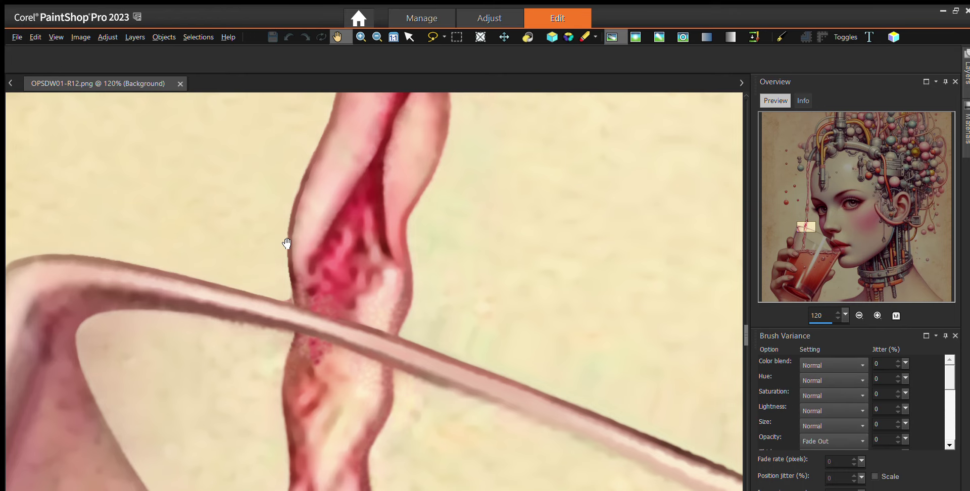
pyautogui.scroll(3, 281, 245)
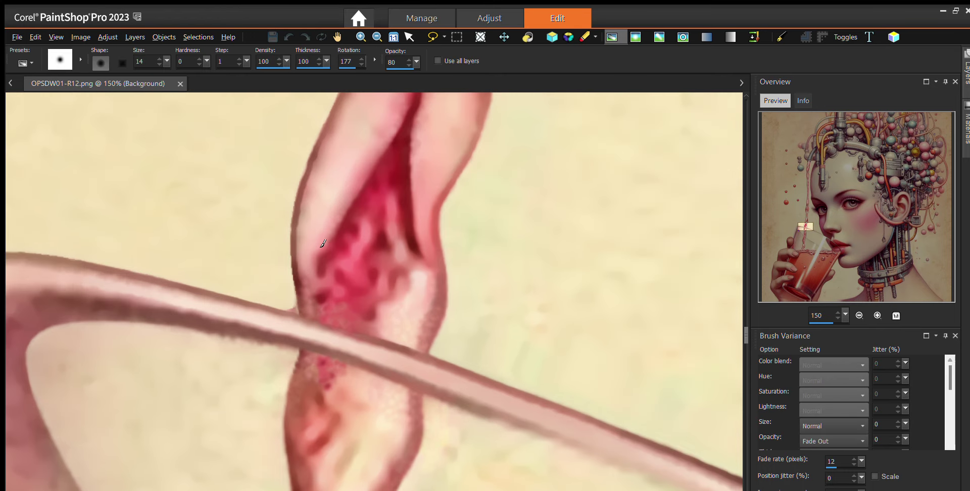
pyautogui.scroll(2, 252, 265)
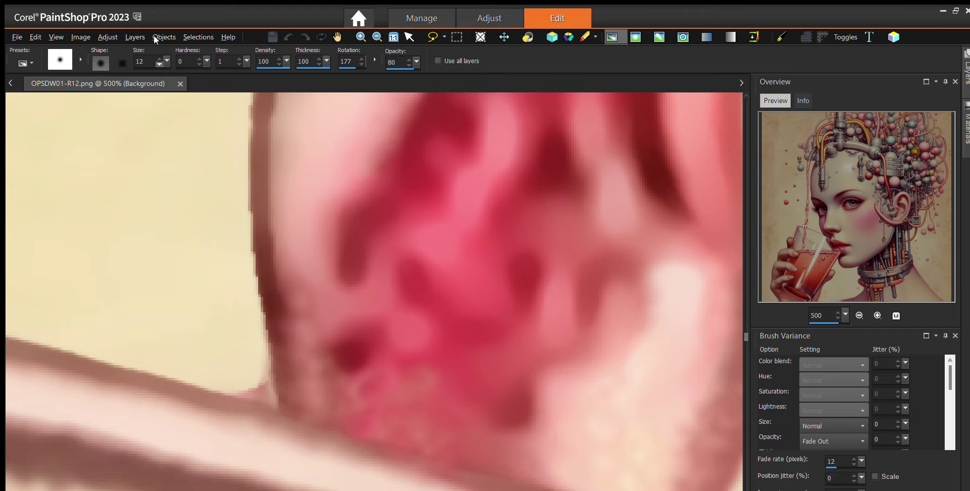
pyautogui.scroll(1, 254, 282)
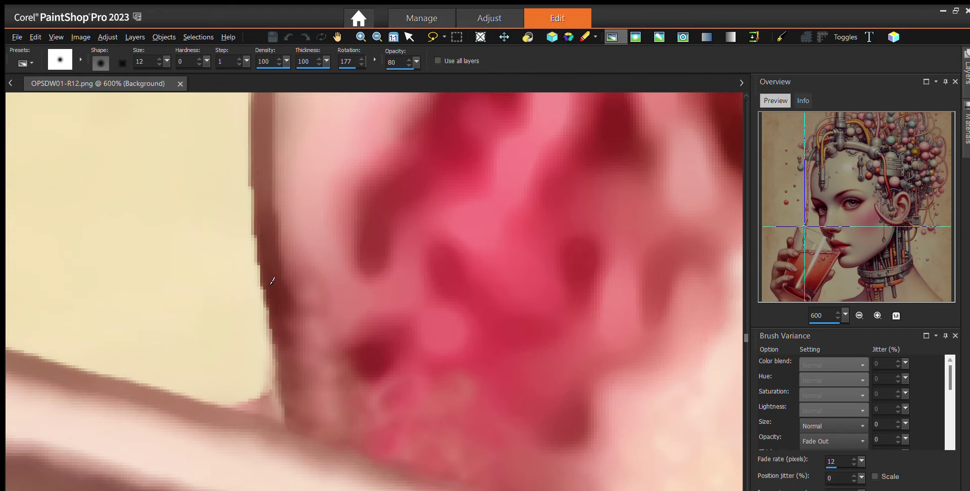
pyautogui.moveTo(272, 281); pyautogui.dragTo(265, 255)
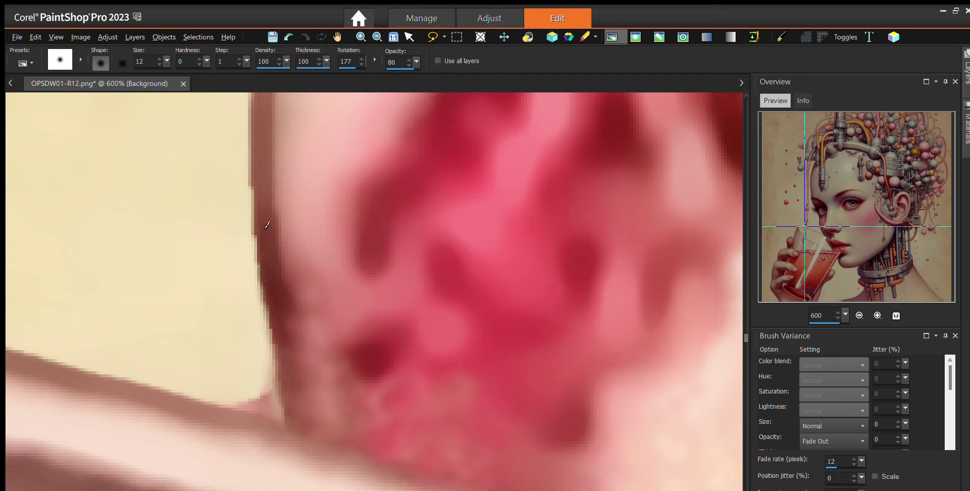
pyautogui.moveTo(267, 220); pyautogui.dragTo(261, 216)
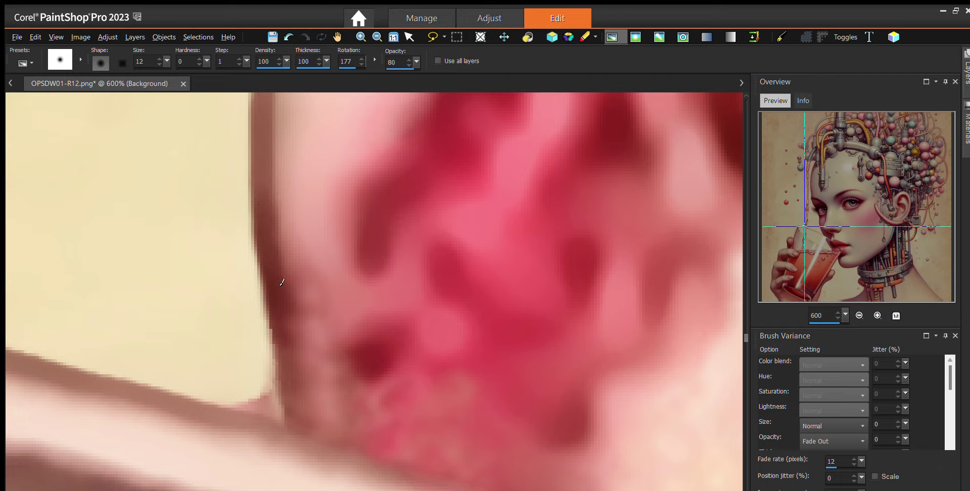
pyautogui.moveTo(276, 303); pyautogui.dragTo(285, 332)
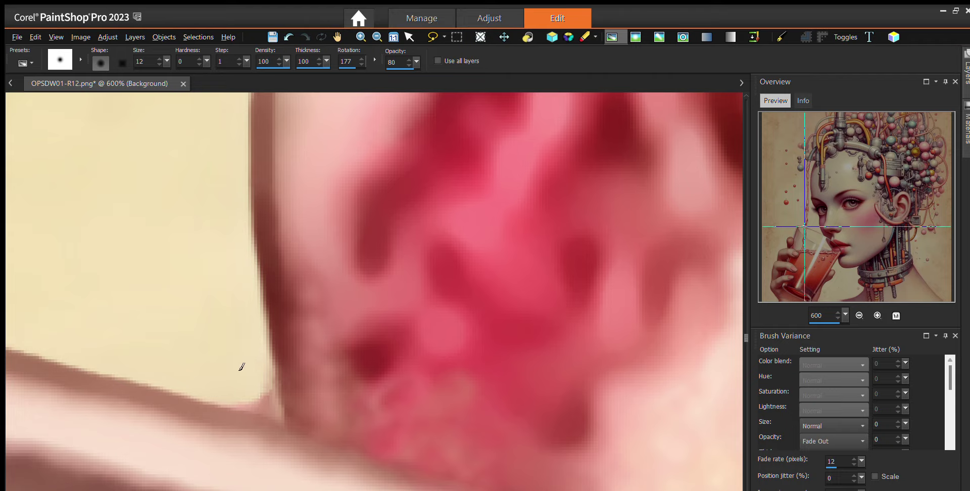
# Clean up the pink smudge and rough edges in the corner where the stream's left outline meets the glass rim
pyautogui.moveTo(251, 380); pyautogui.dragTo(265, 382)
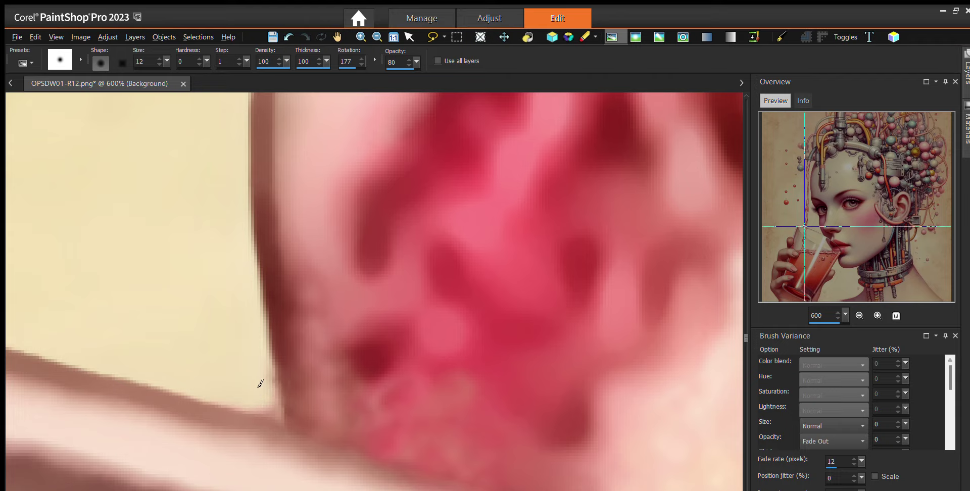
pyautogui.moveTo(264, 376)
pyautogui.mouseDown()
pyautogui.moveTo(271, 382)
pyautogui.moveTo(263, 366)
pyautogui.moveTo(285, 356)
pyautogui.moveTo(289, 387)
pyautogui.moveTo(269, 384)
pyautogui.mouseUp()
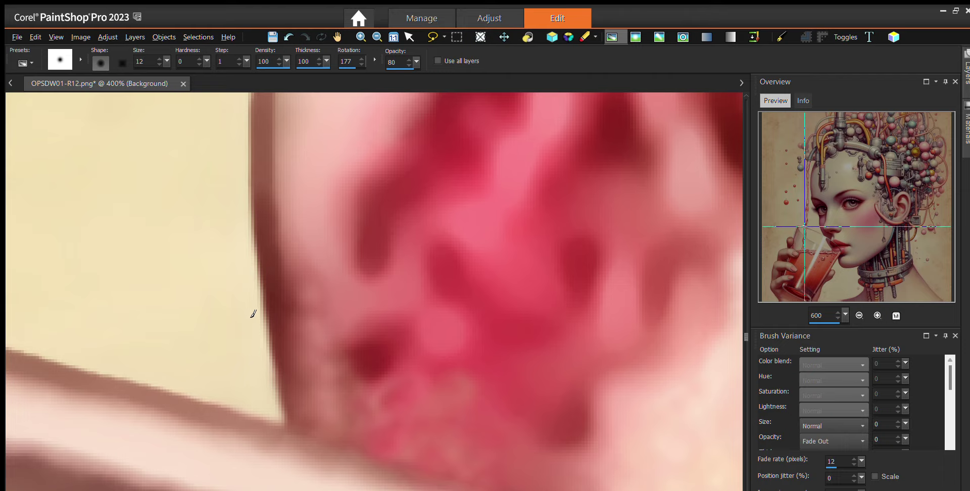
pyautogui.scroll(-3, 253, 313)
pyautogui.scroll(-1, 256, 299)
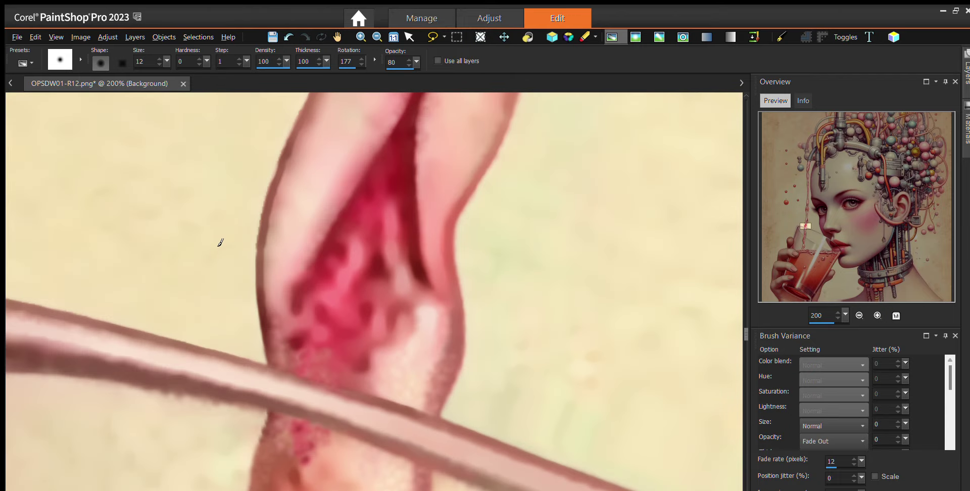
pyautogui.scroll(2, 255, 419)
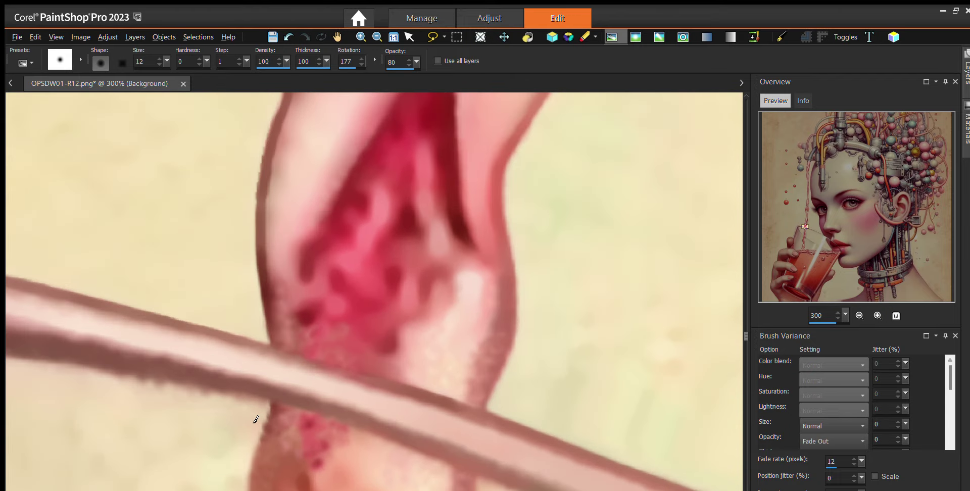
pyautogui.scroll(1, 255, 411)
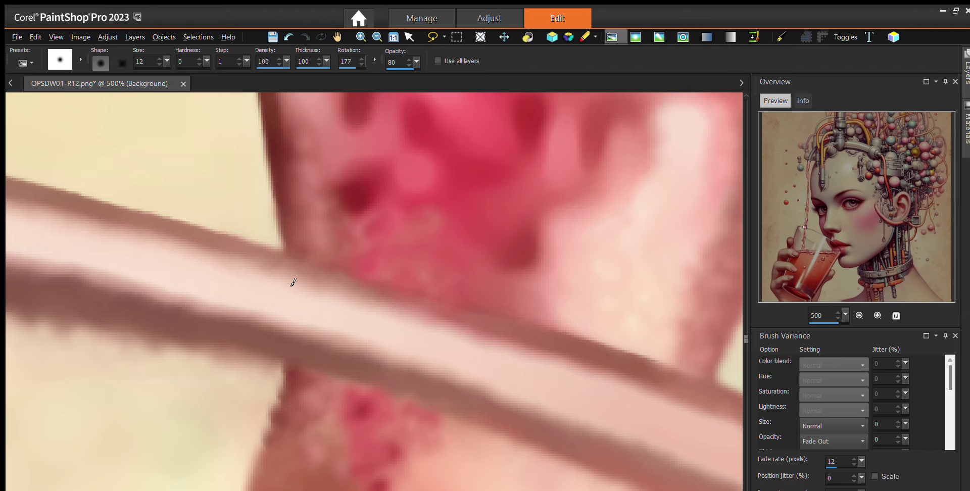
pyautogui.scroll(3, 183, 222)
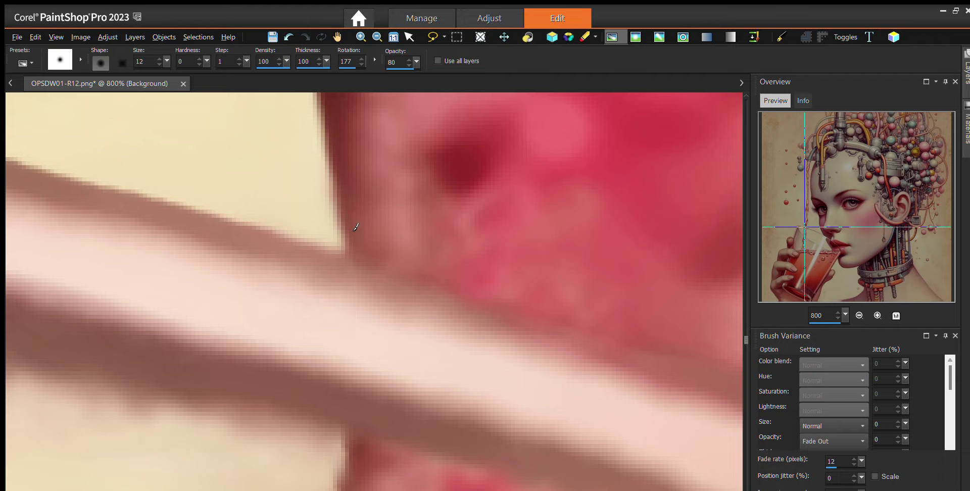
pyautogui.moveTo(325, 206); pyautogui.dragTo(328, 209)
pyautogui.moveTo(351, 153); pyautogui.dragTo(341, 156)
# Switch to the Lighten/Darken brush at size 12, undo the last stroke, and retouch the rim's upper outline beside the stream
pyautogui.click(730, 37)
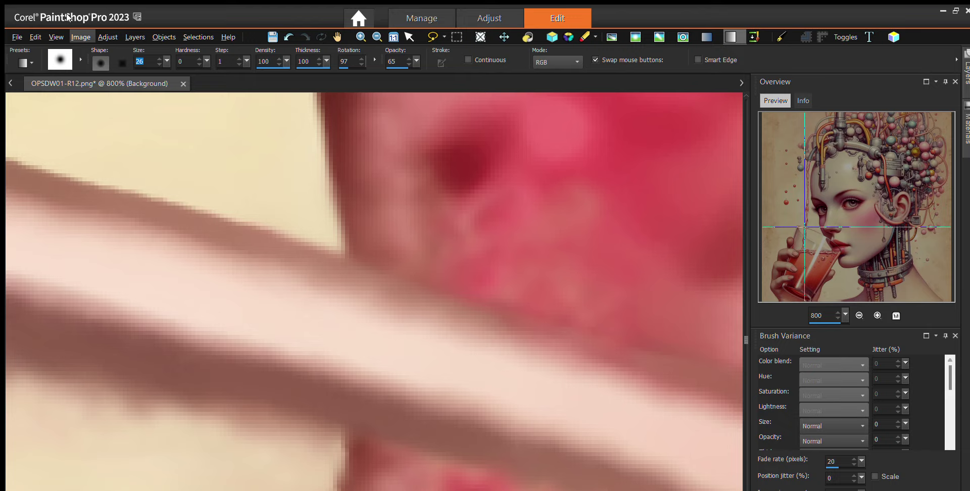
pyautogui.write('1')
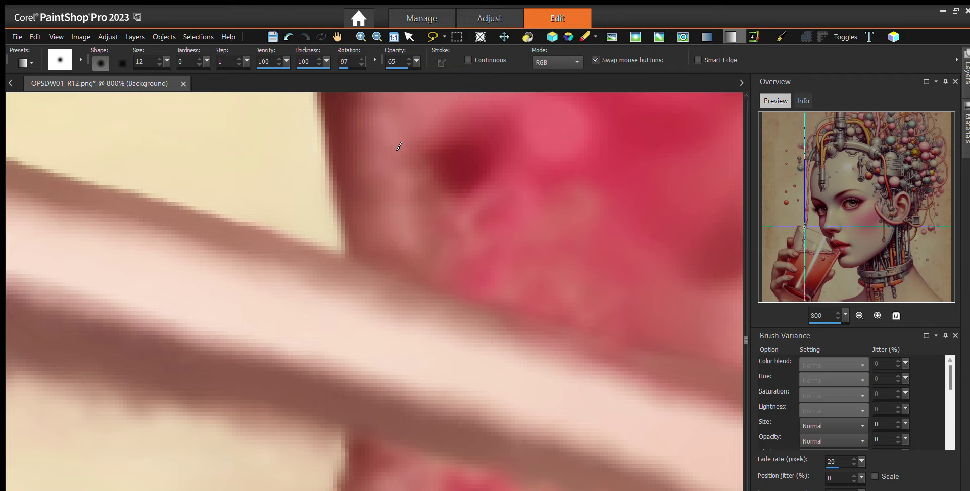
pyautogui.scroll(-2, 477, 213)
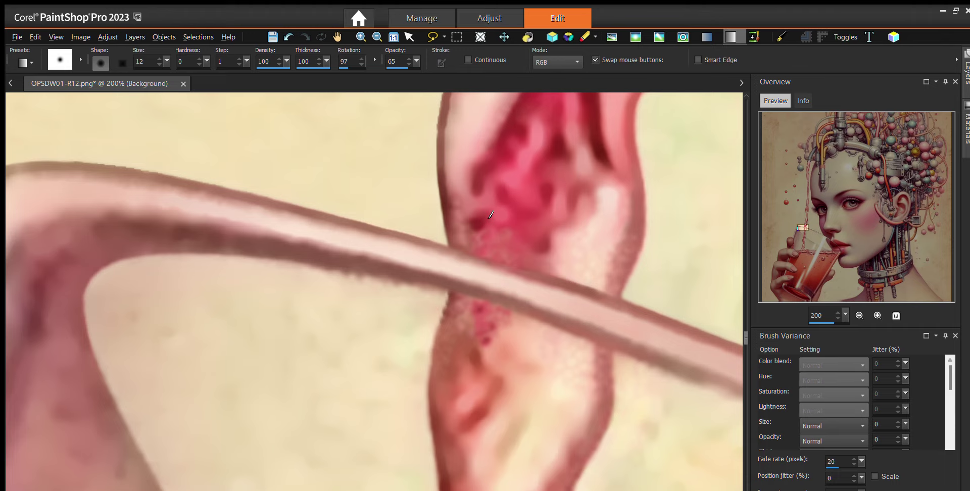
pyautogui.scroll(1, 490, 215)
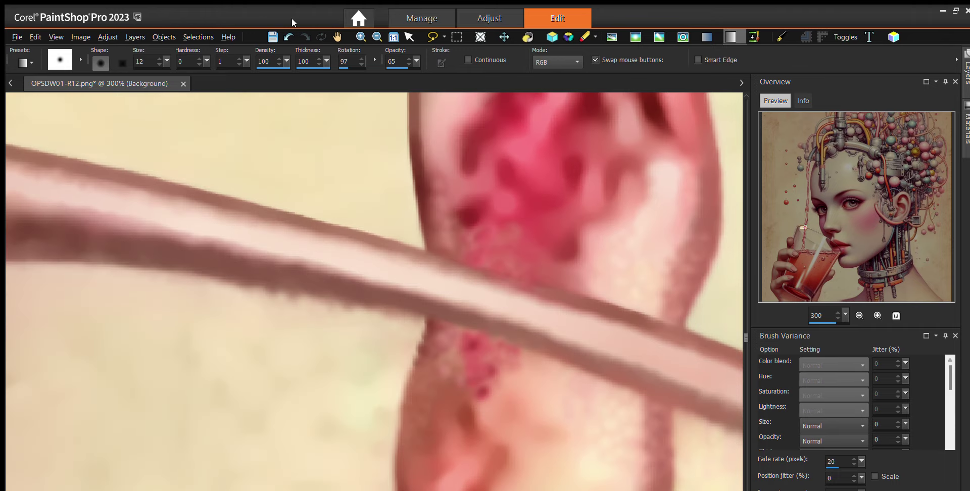
pyautogui.hotkey('ctrl', 'z')
pyautogui.scroll(2, 421, 211)
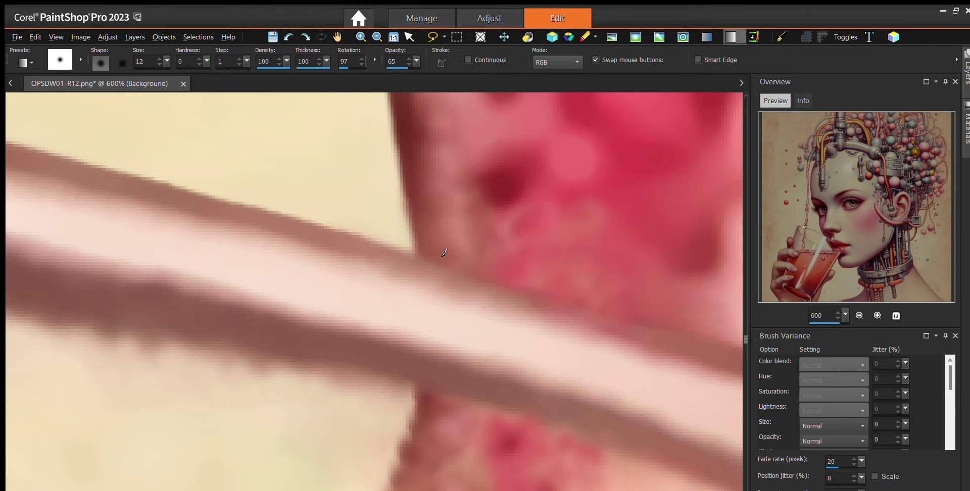
pyautogui.moveTo(423, 248); pyautogui.dragTo(428, 250)
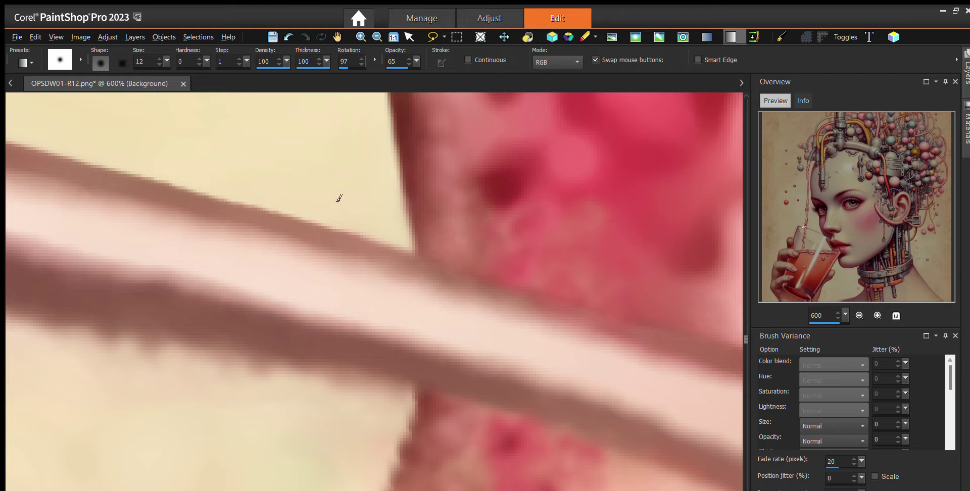
# Clone the rim's brown upper outline over the reddish break where the stream passes behind the glass rim
pyautogui.scroll(-4, 339, 198)
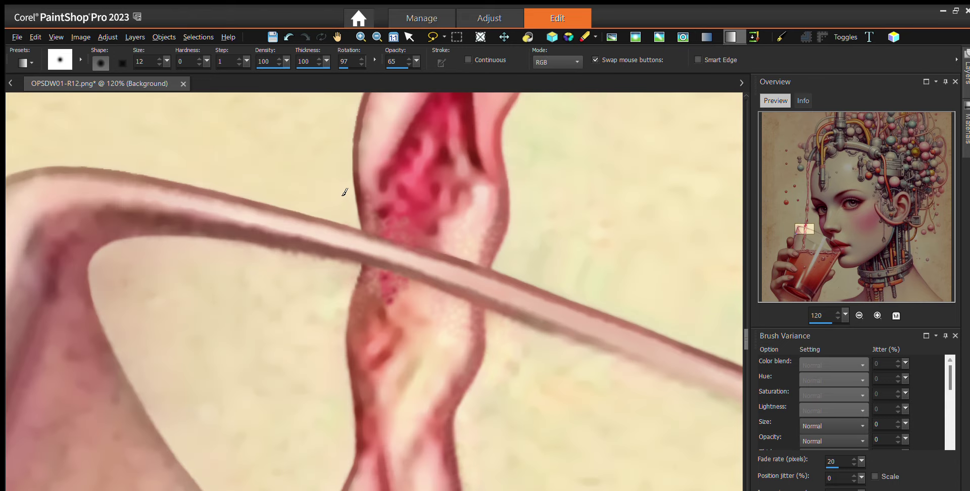
pyautogui.scroll(3, 392, 209)
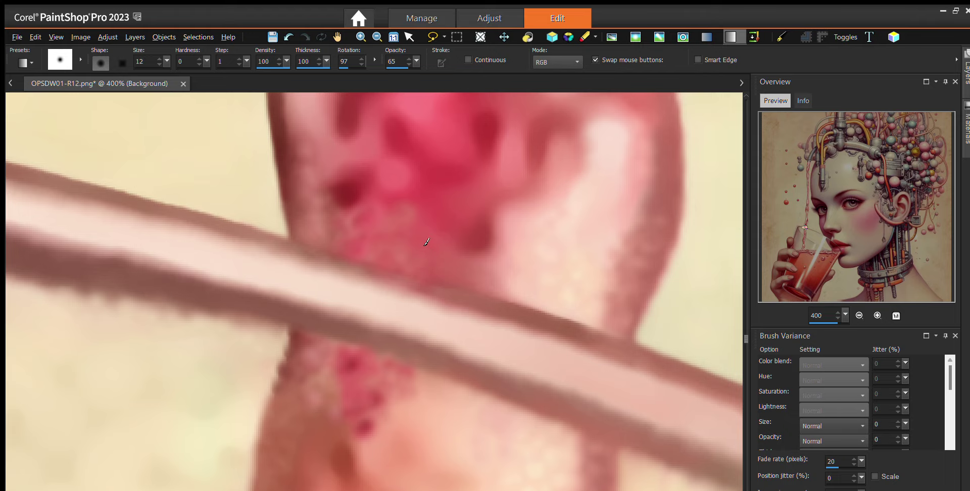
pyautogui.scroll(2, 426, 245)
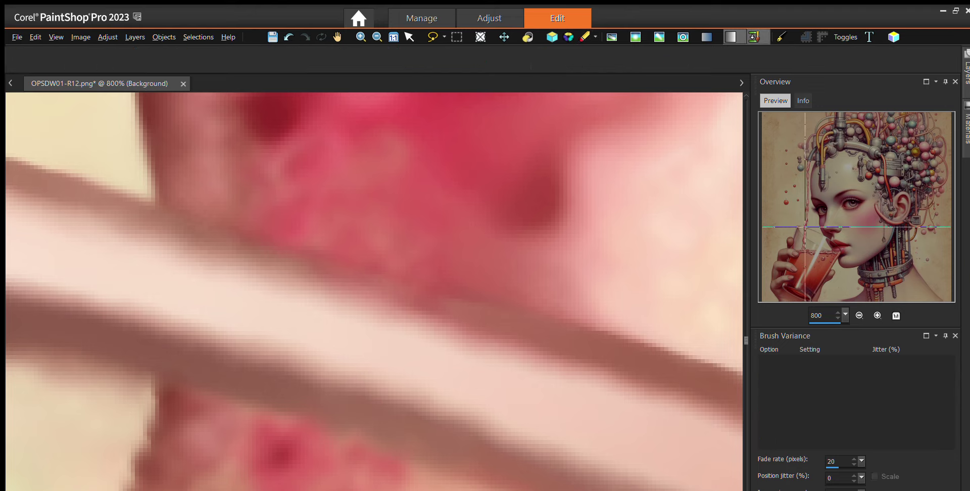
pyautogui.click(754, 37)
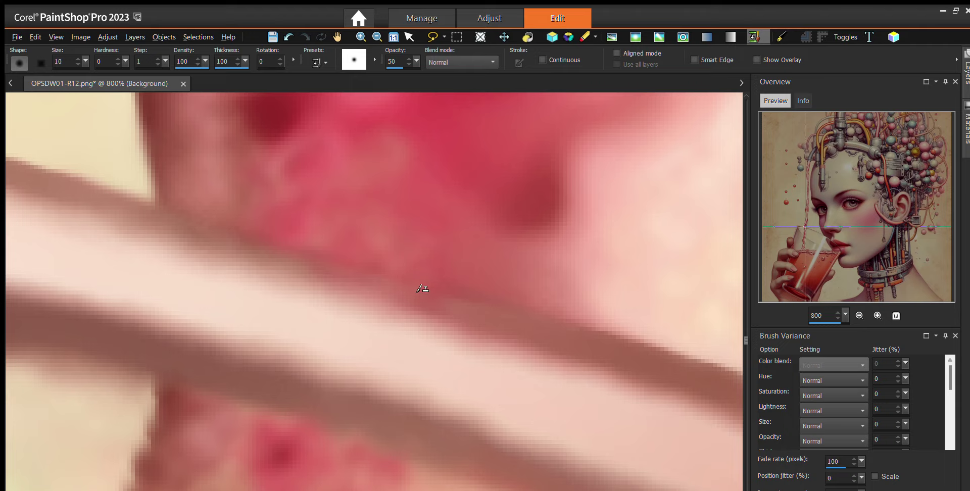
pyautogui.rightClick(471, 291)
pyautogui.click(427, 276)
pyautogui.rightClick(448, 301)
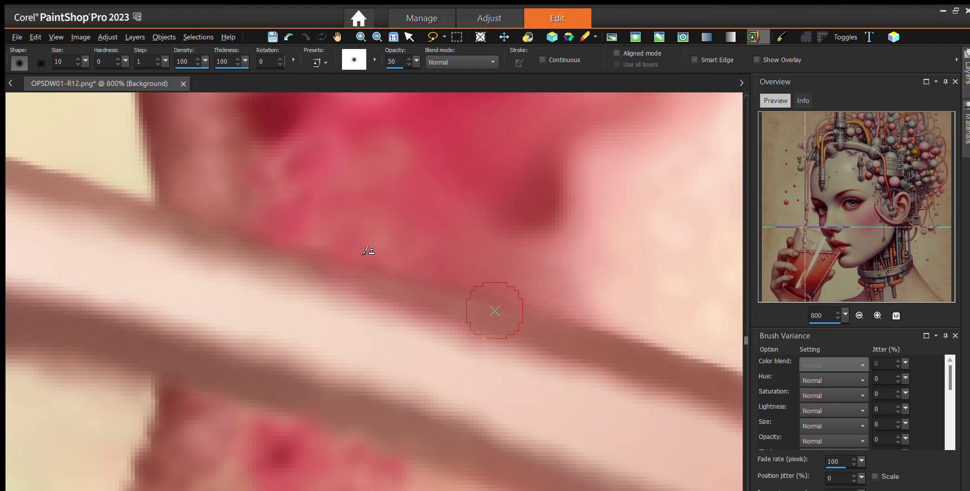
pyautogui.rightClick(474, 335)
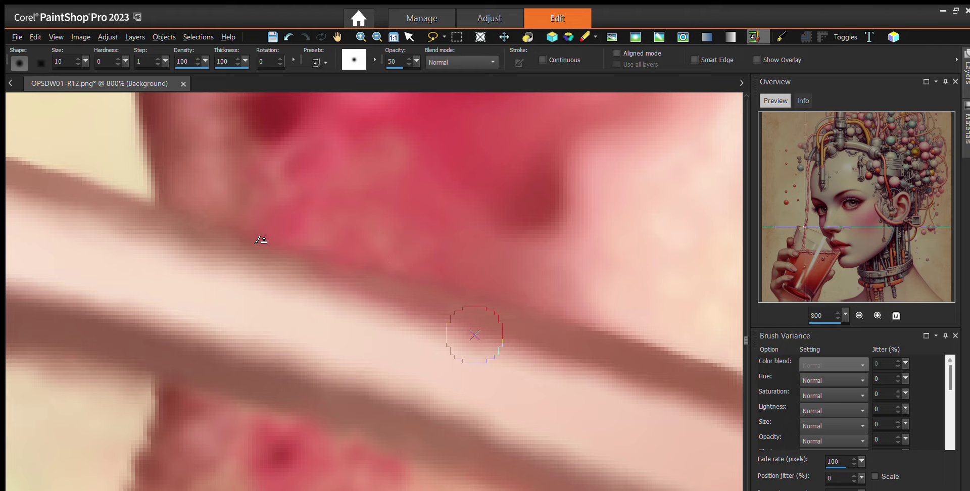
# Clone samples from along the rim to even out the transition between its brown outline and light body across the stream
pyautogui.rightClick(256, 262)
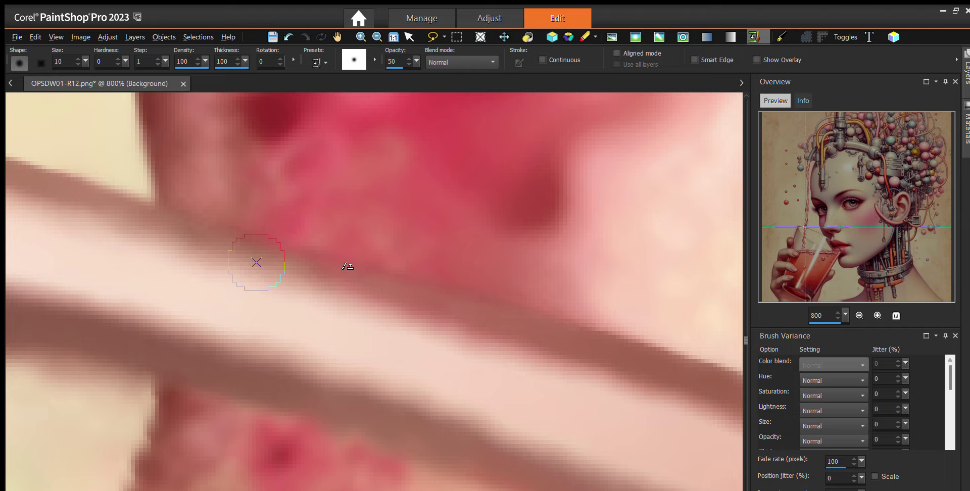
pyautogui.rightClick(273, 274)
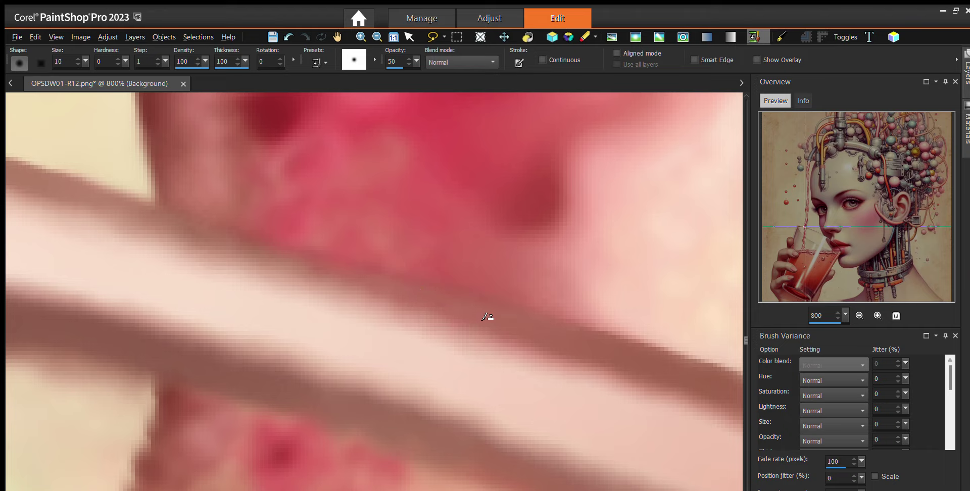
pyautogui.rightClick(466, 326)
pyautogui.rightClick(426, 314)
pyautogui.rightClick(361, 298)
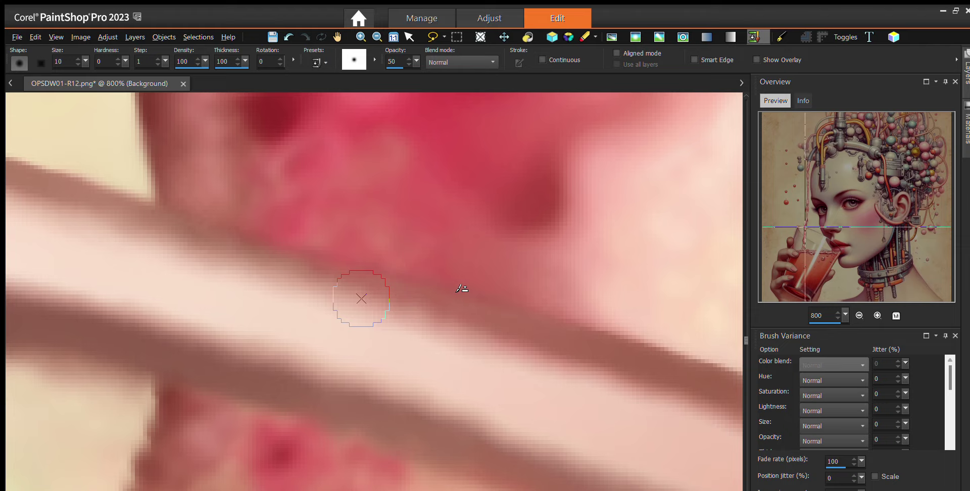
# Set the clone opacity to 60 and even out the rim's brown upper outline and the stream colours just above it
pyautogui.rightClick(474, 286)
pyautogui.write('60')
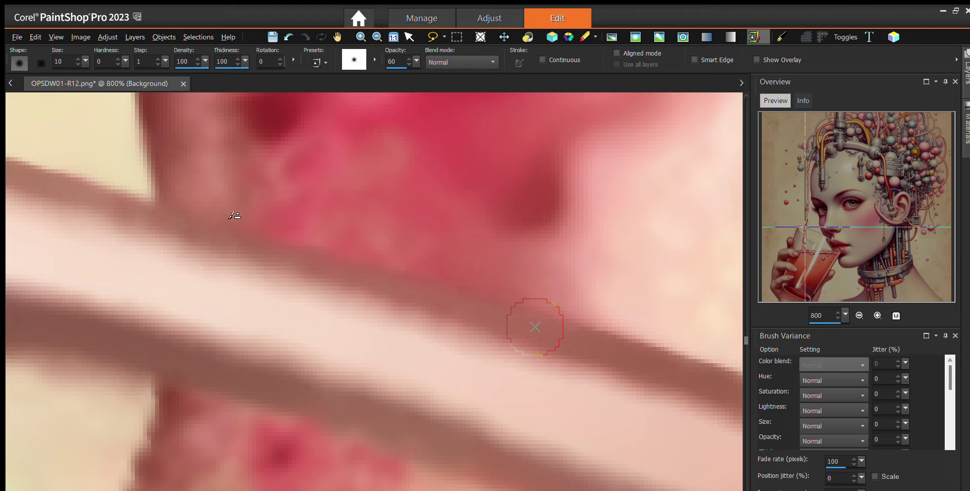
pyautogui.rightClick(191, 186)
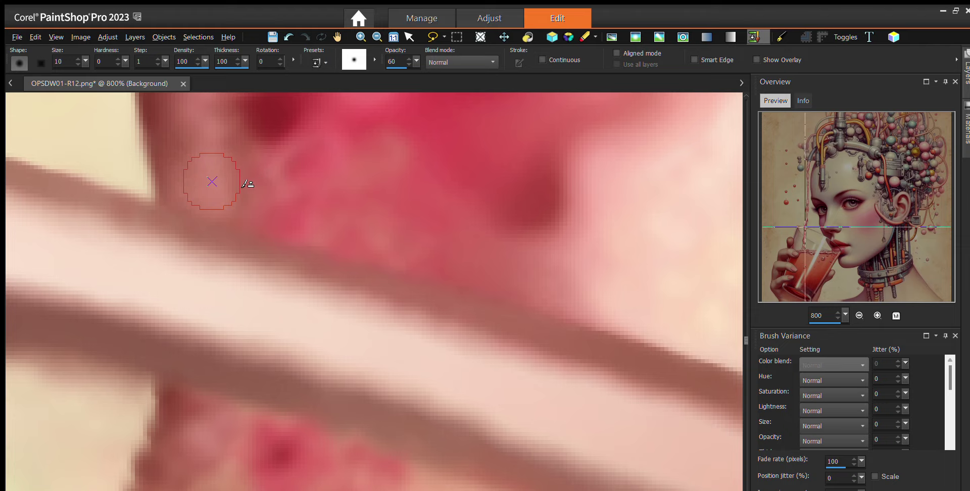
pyautogui.rightClick(284, 205)
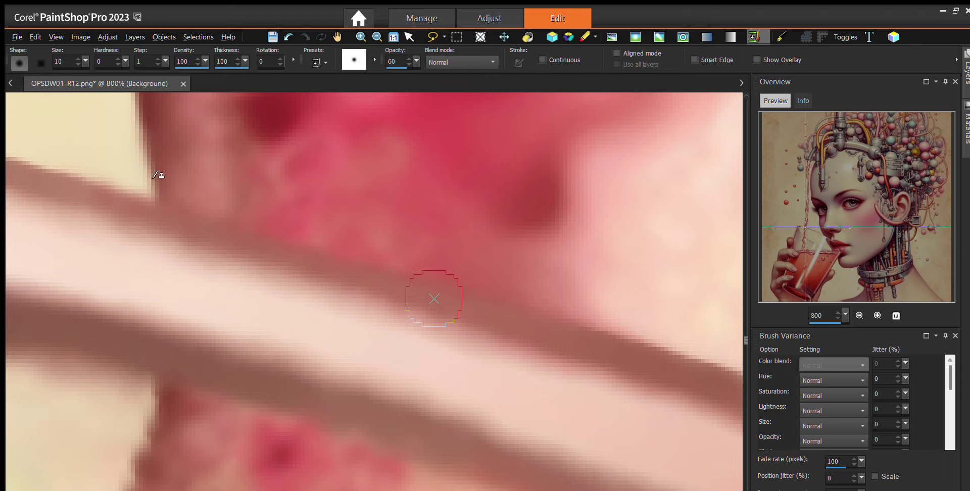
pyautogui.scroll(-3, 313, 245)
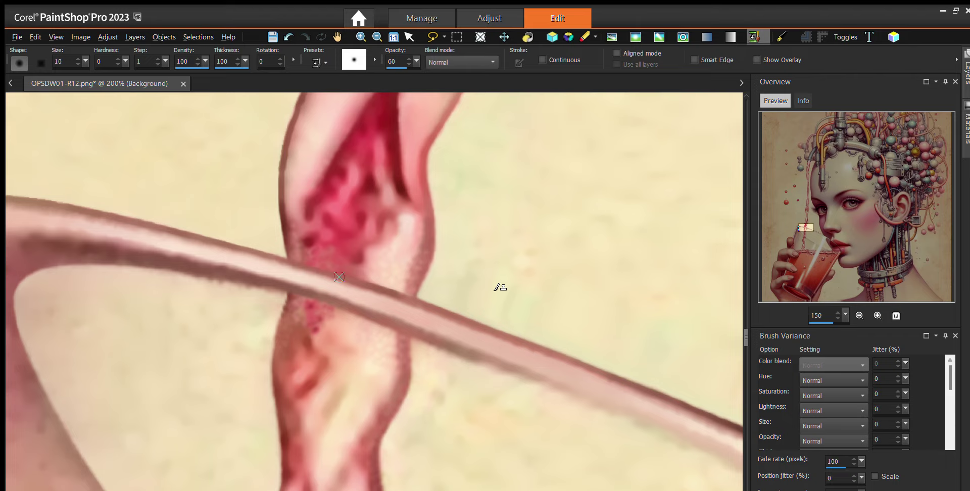
# Clone brown samples along the rim's upper outline to even out the darker patch beside the stream's right outline
pyautogui.scroll(1, 411, 271)
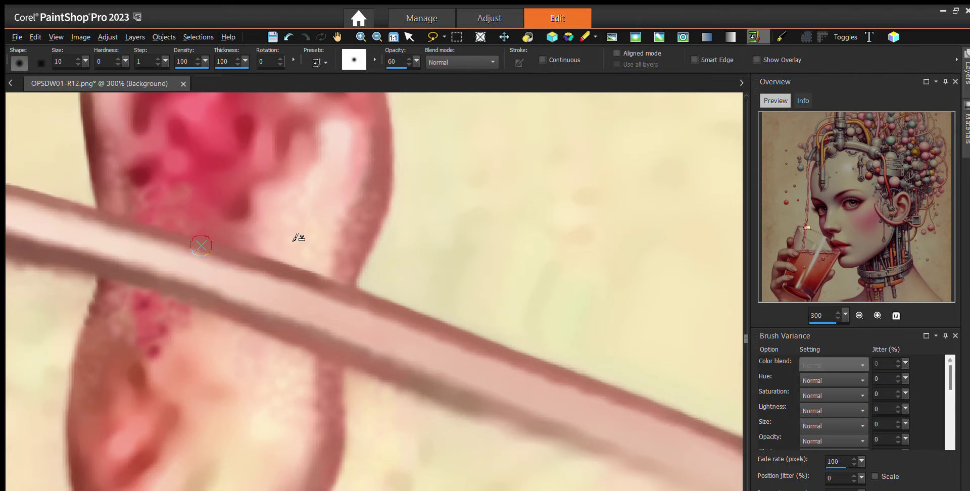
pyautogui.scroll(2, 328, 250)
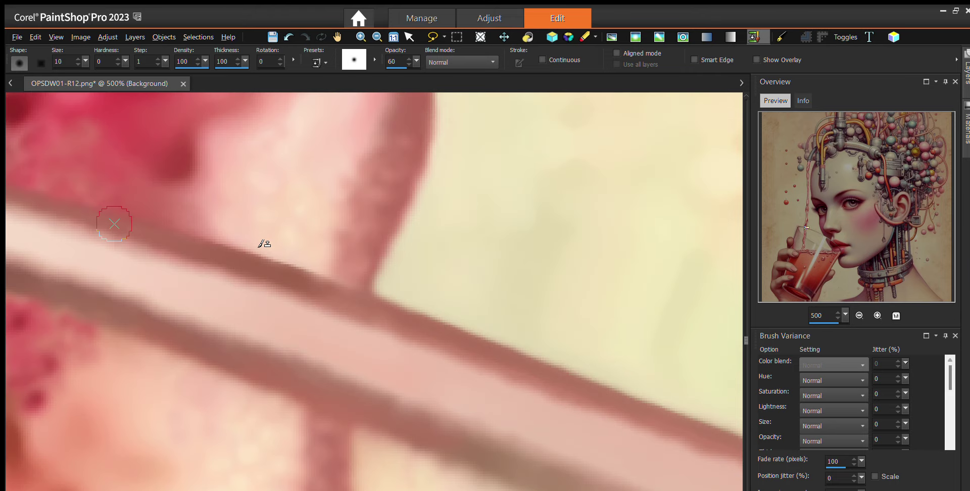
pyautogui.rightClick(201, 222)
pyautogui.rightClick(263, 269)
pyautogui.click(335, 297)
pyautogui.rightClick(301, 284)
pyautogui.moveTo(372, 292)
pyautogui.mouseDown()
pyautogui.moveTo(302, 267)
pyautogui.moveTo(359, 280)
pyautogui.moveTo(295, 263)
pyautogui.moveTo(402, 292)
pyautogui.mouseUp()
pyautogui.click(304, 266)
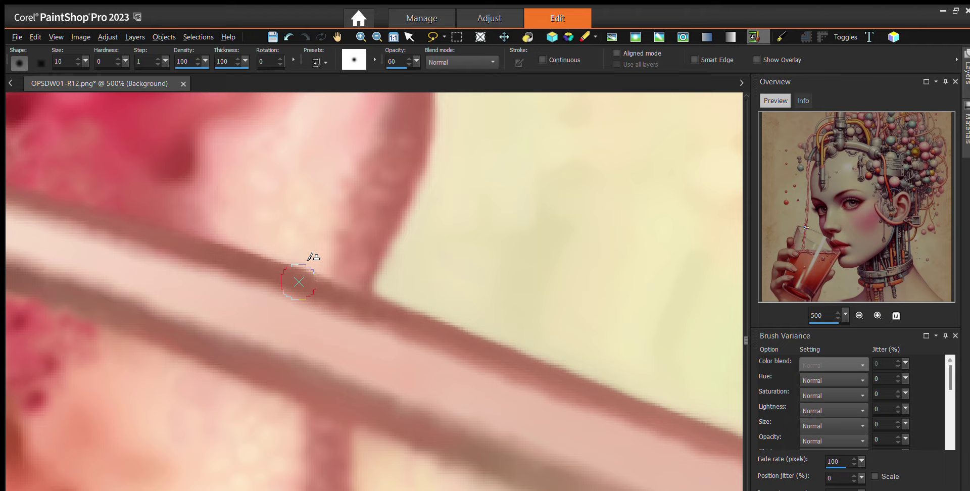
# Clone over the rough border between the stream's pale area and the rim's upper outline to give a clean edge
pyautogui.moveTo(310, 257); pyautogui.dragTo(325, 261)
pyautogui.rightClick(313, 266)
pyautogui.moveTo(343, 275); pyautogui.dragTo(354, 278)
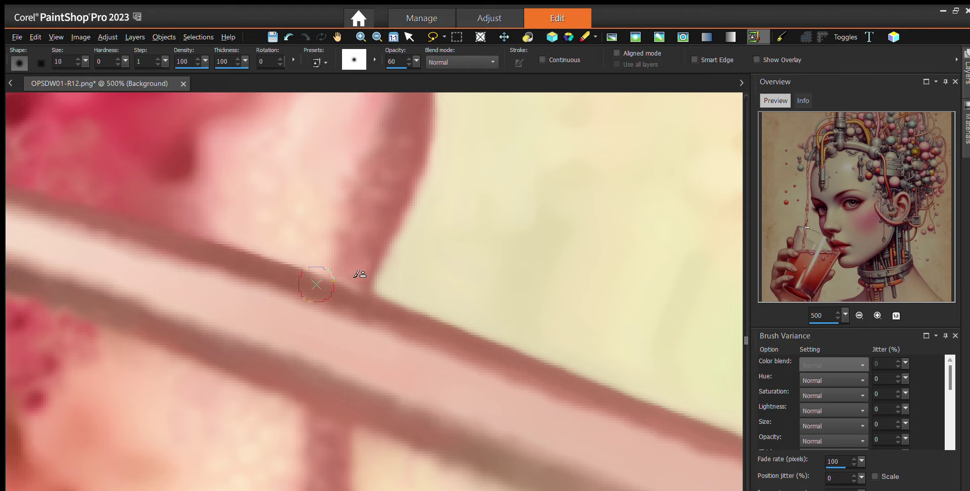
pyautogui.rightClick(381, 287)
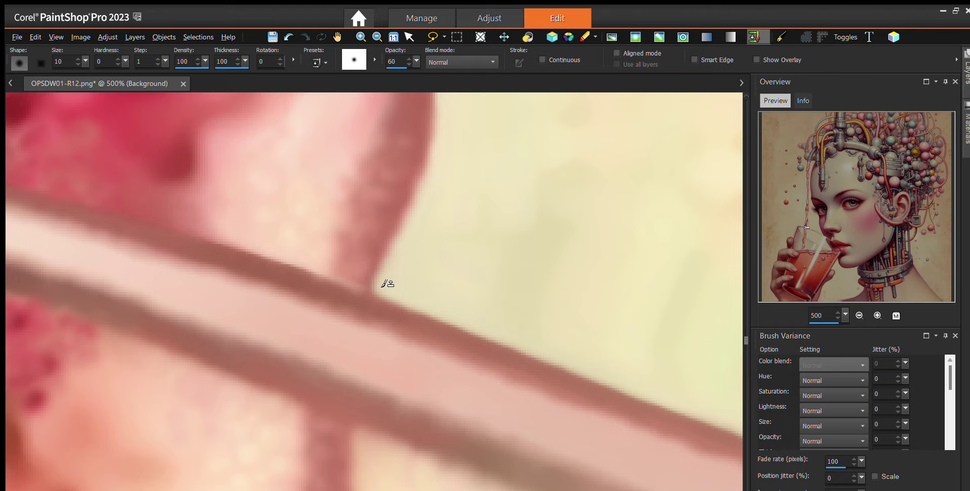
pyautogui.rightClick(321, 265)
pyautogui.rightClick(221, 227)
pyautogui.scroll(-2, 251, 244)
pyautogui.scroll(-2, 251, 243)
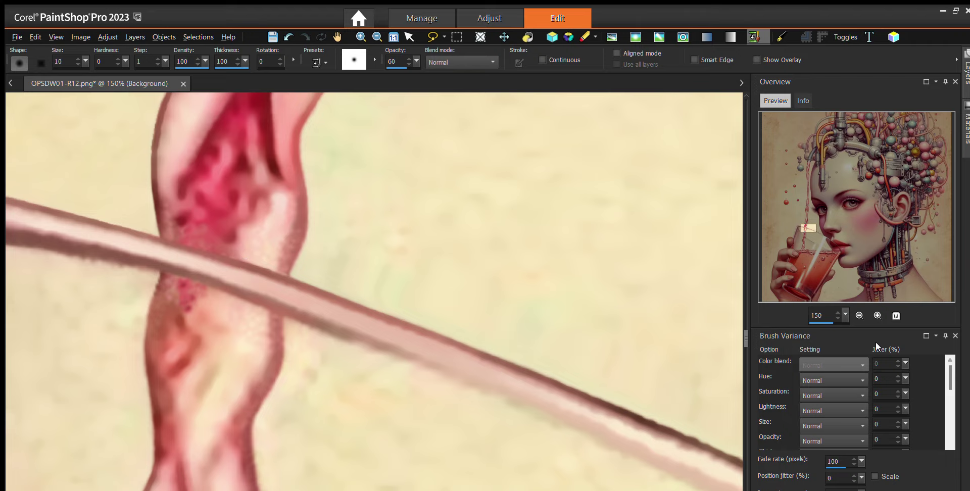
pyautogui.scroll(-3, 520, 319)
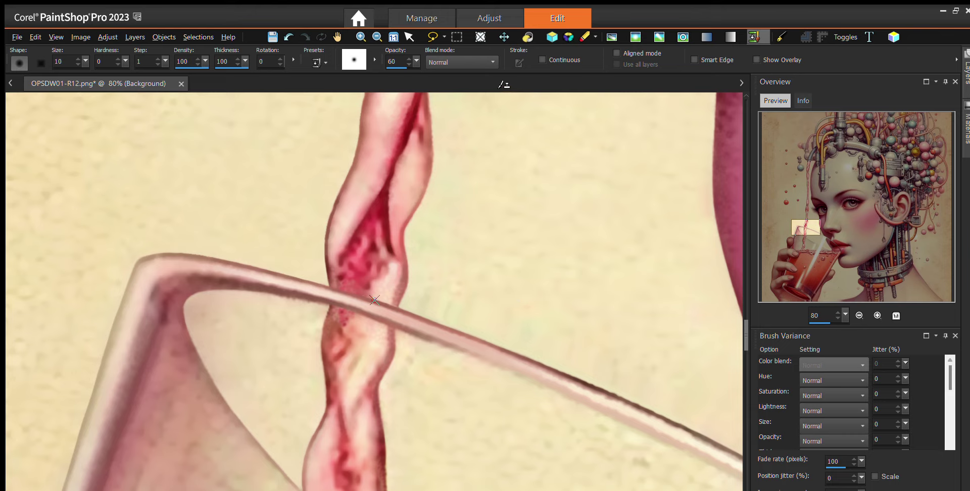
# Examine the rim and the stream's outlines at several magnifications with the size-12 retouch brush and the Lighten/Darken brush
pyautogui.click(611, 36)
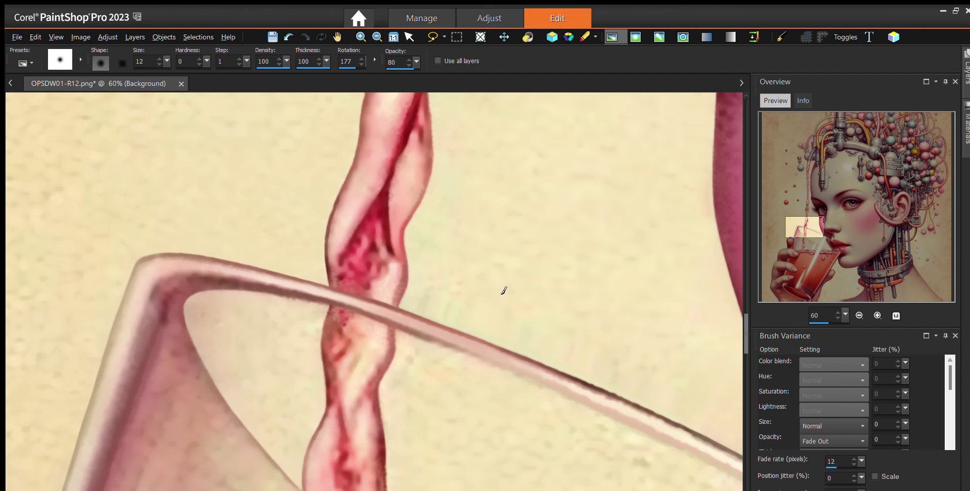
pyautogui.scroll(-3, 505, 287)
pyautogui.scroll(-2, 504, 287)
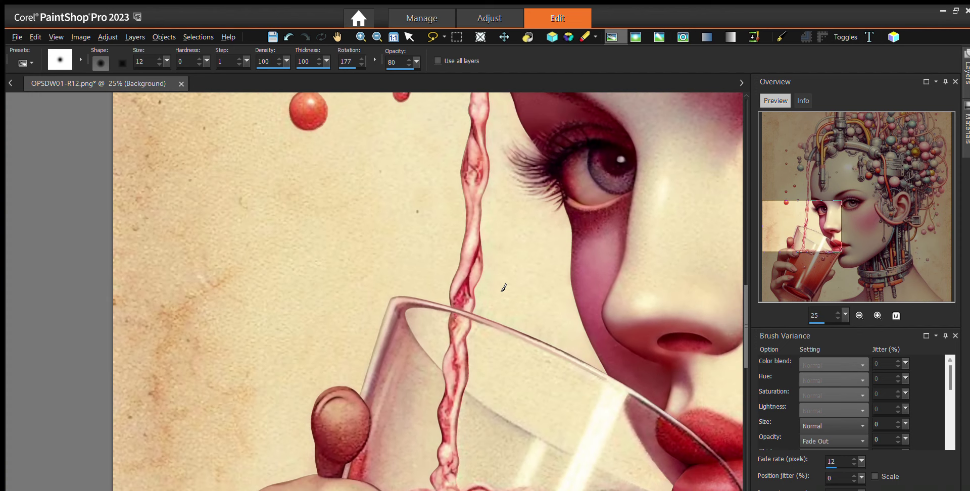
pyautogui.scroll(5, 511, 283)
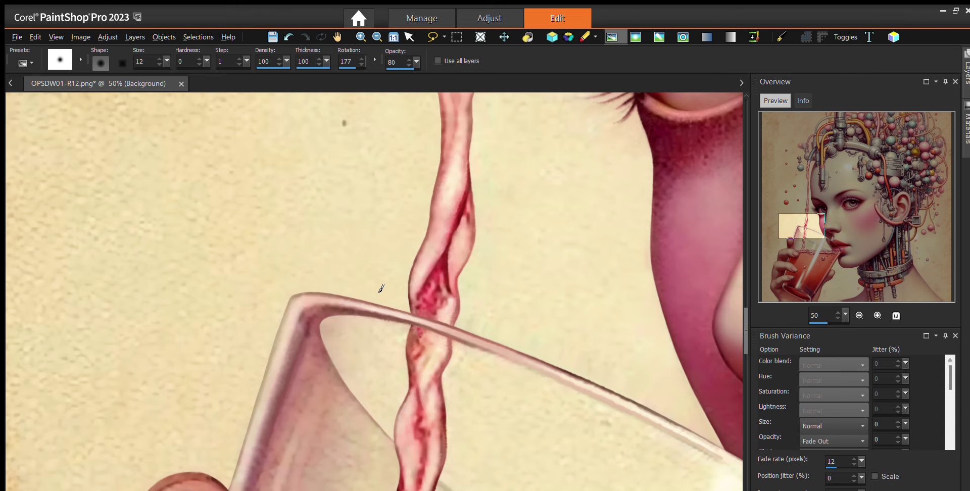
pyautogui.scroll(3, 455, 304)
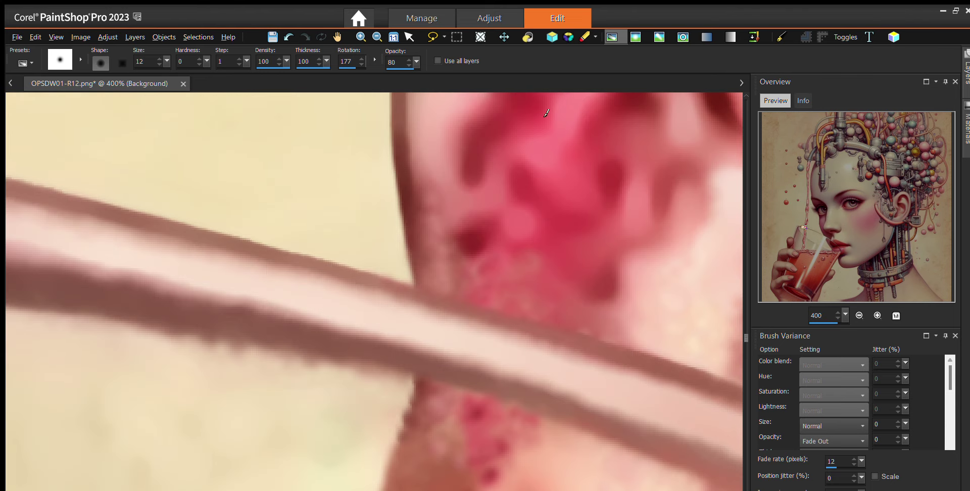
pyautogui.click(730, 37)
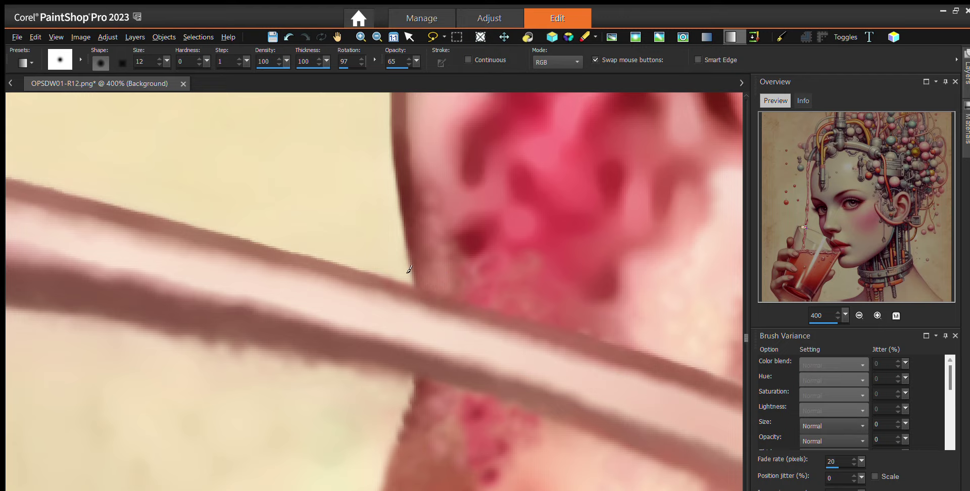
pyautogui.scroll(-1, 387, 256)
pyautogui.scroll(-2, 387, 255)
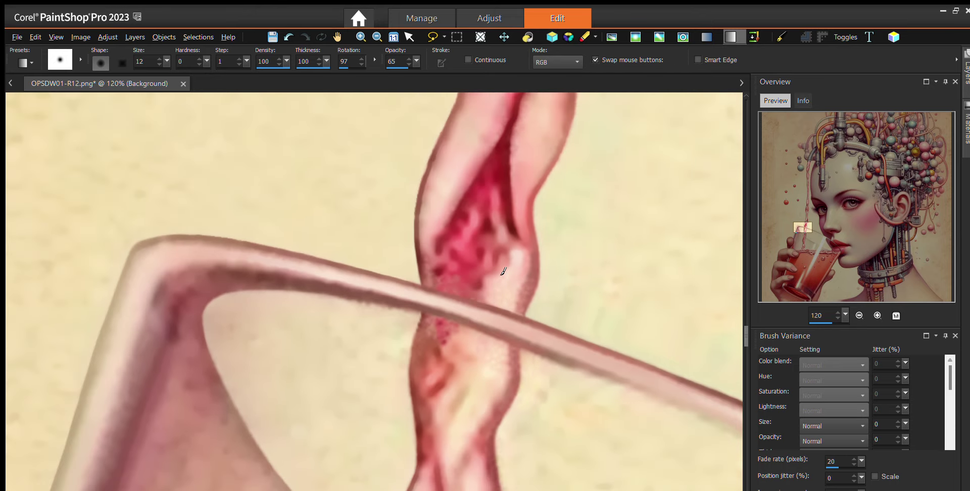
pyautogui.scroll(-1, 503, 272)
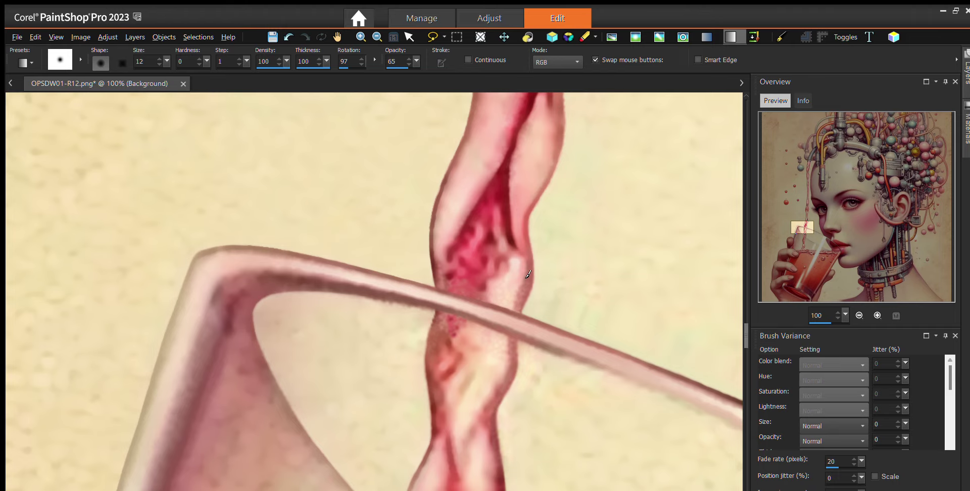
pyautogui.scroll(2, 493, 271)
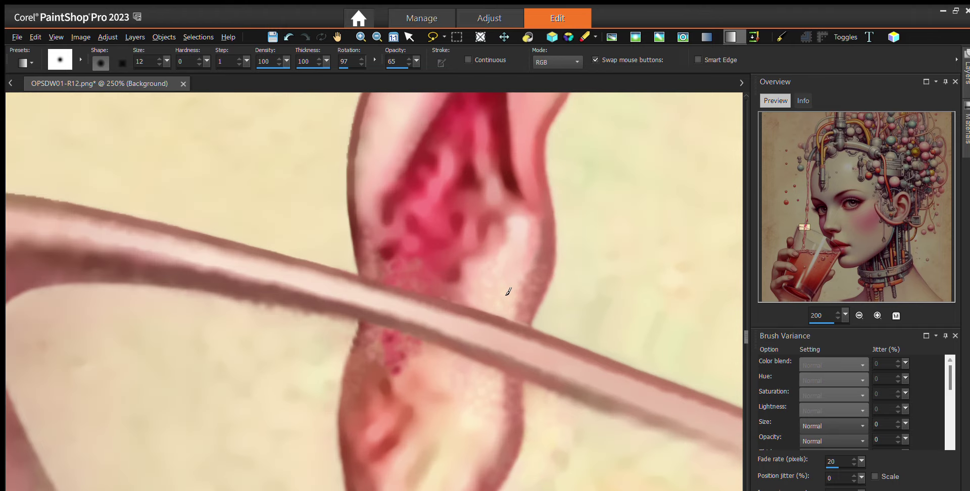
pyautogui.scroll(3, 508, 291)
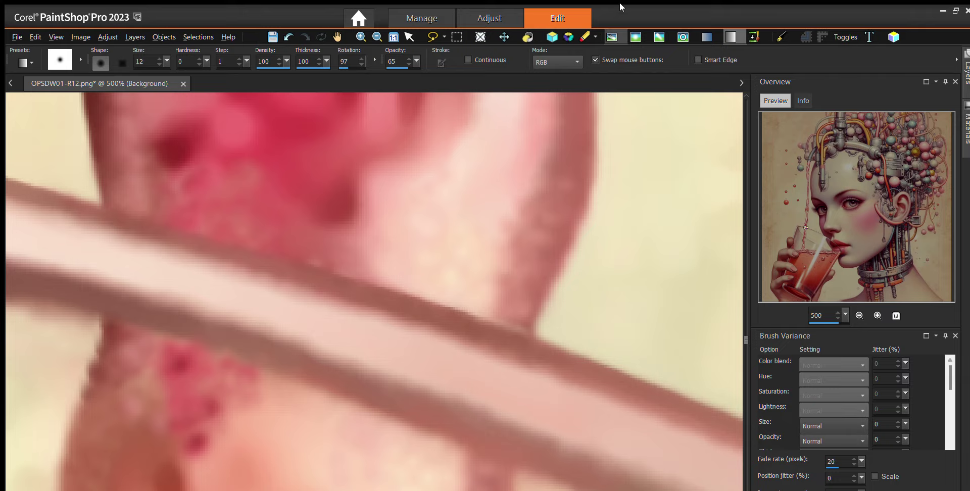
# Clone over the junction of the stream's right outline and the rim, and smooth it with the size-12 retouch brush at opacity 80
pyautogui.click(754, 37)
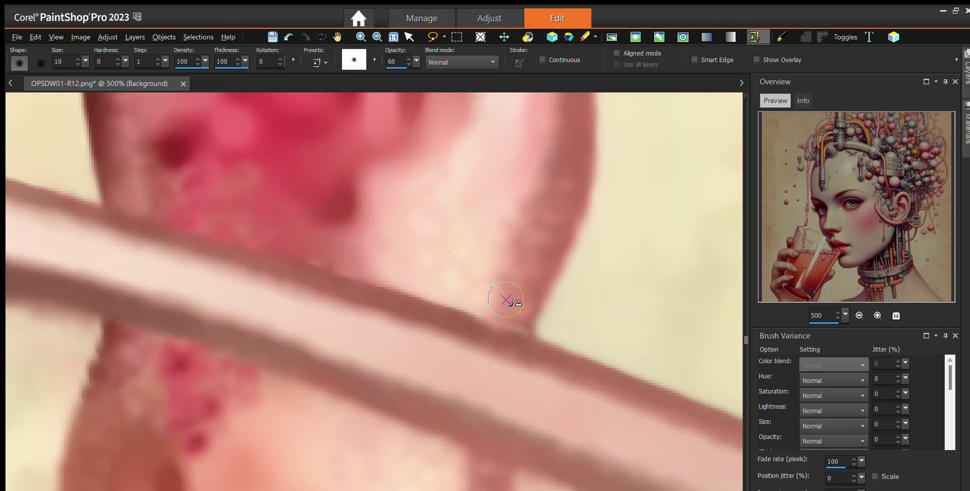
pyautogui.click(512, 306)
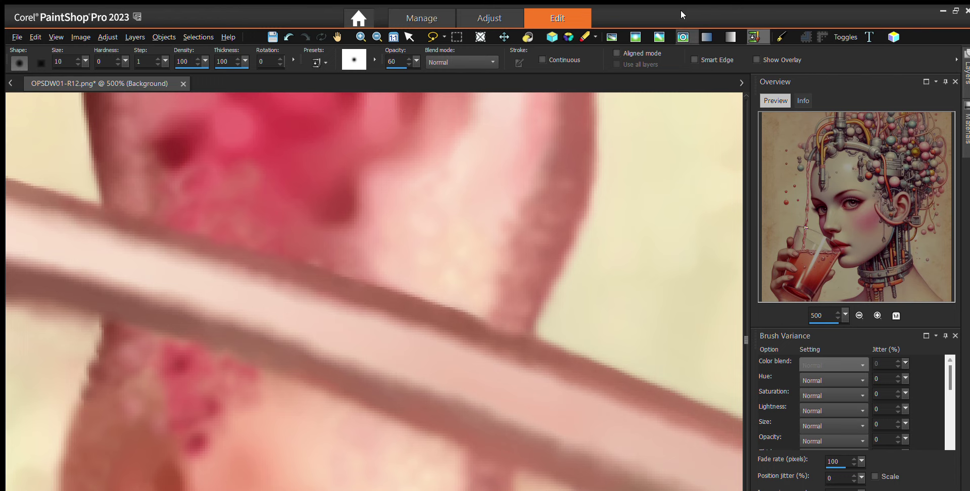
pyautogui.click(611, 37)
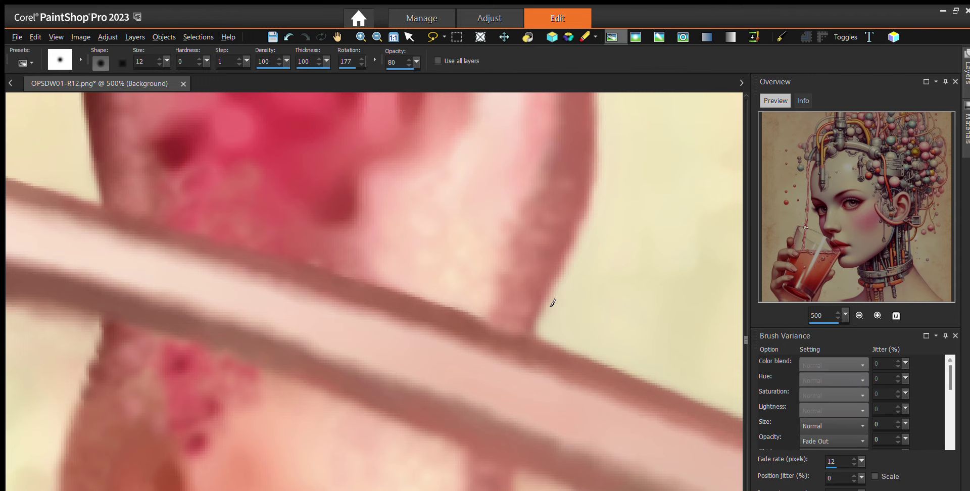
pyautogui.scroll(3, 498, 321)
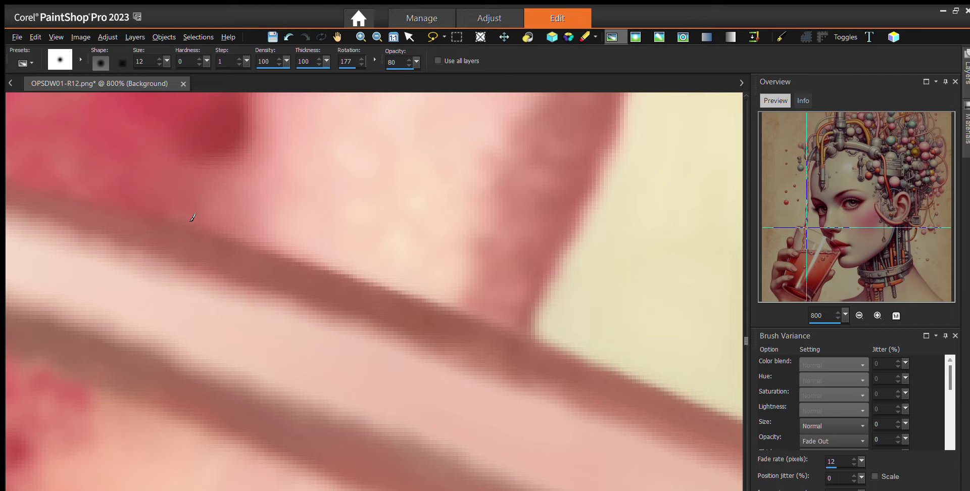
pyautogui.scroll(-7, 174, 166)
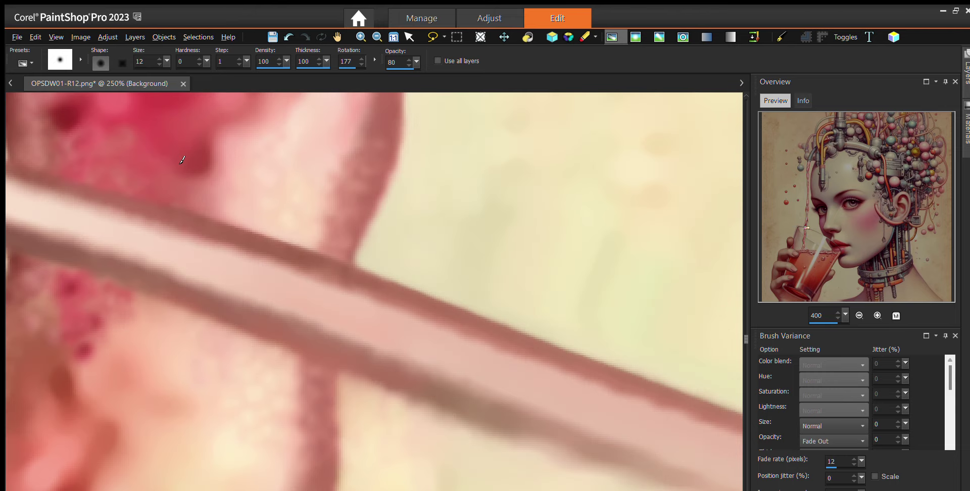
pyautogui.scroll(-4, 196, 146)
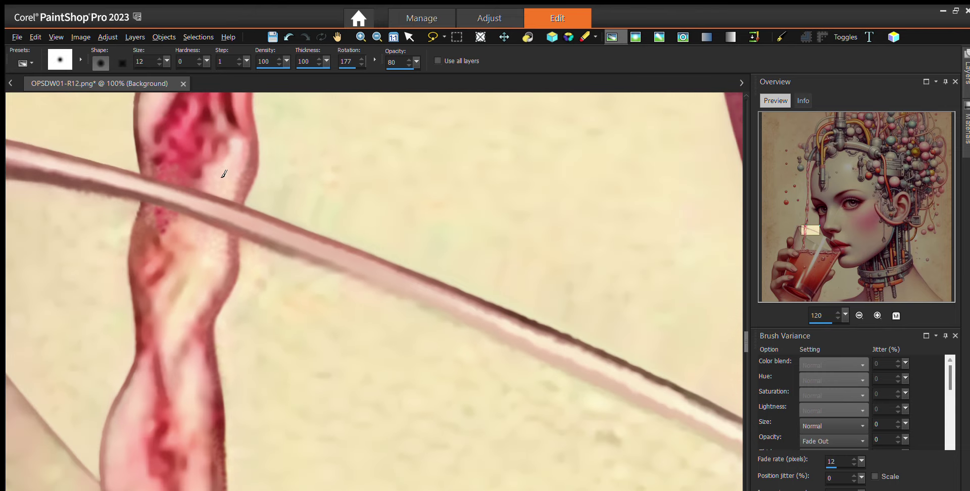
pyautogui.scroll(-1, 268, 202)
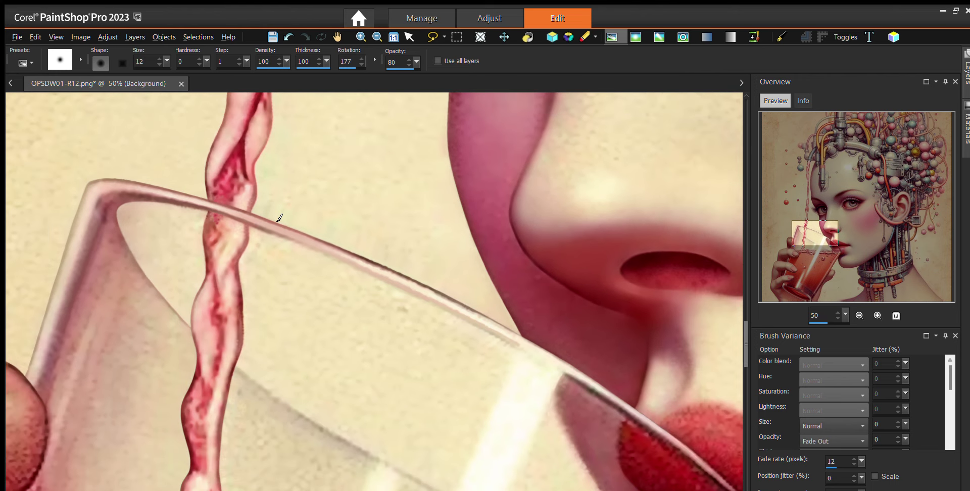
pyautogui.scroll(-1, 281, 225)
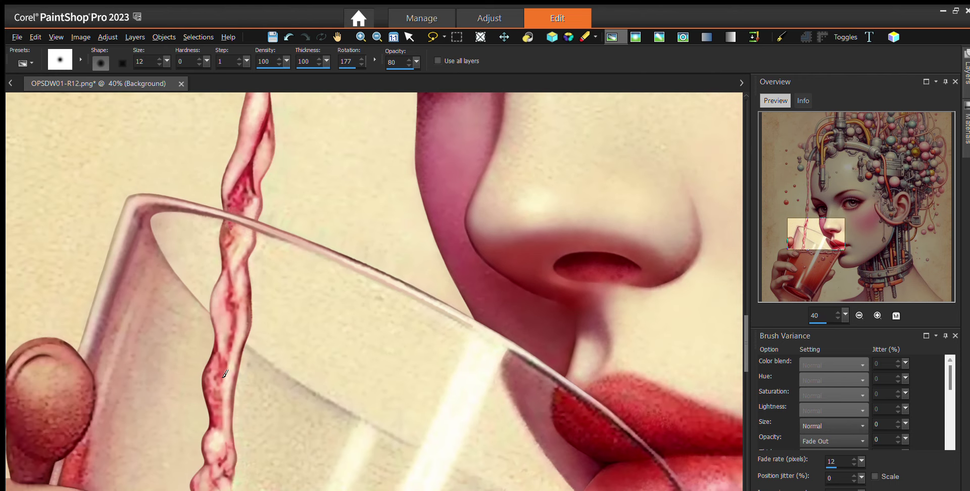
pyautogui.scroll(1, 290, 353)
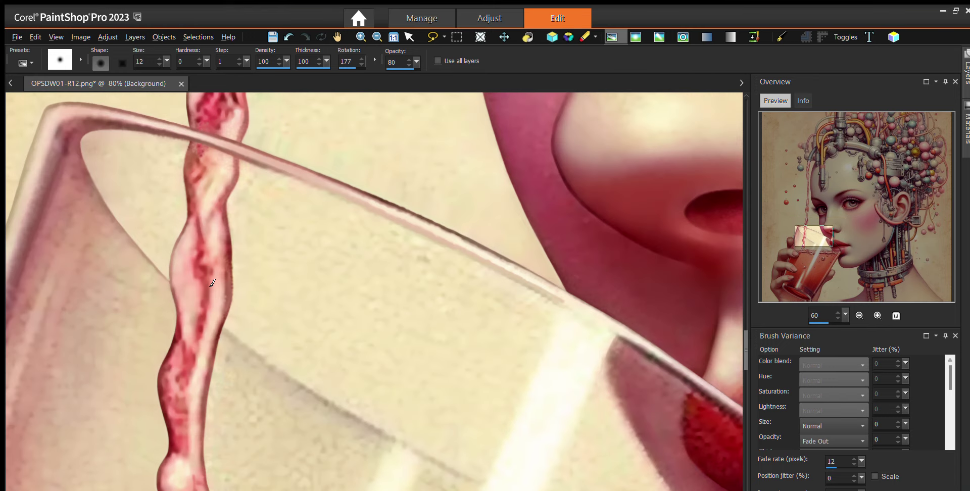
pyautogui.scroll(1, 212, 282)
pyautogui.scroll(1, 240, 284)
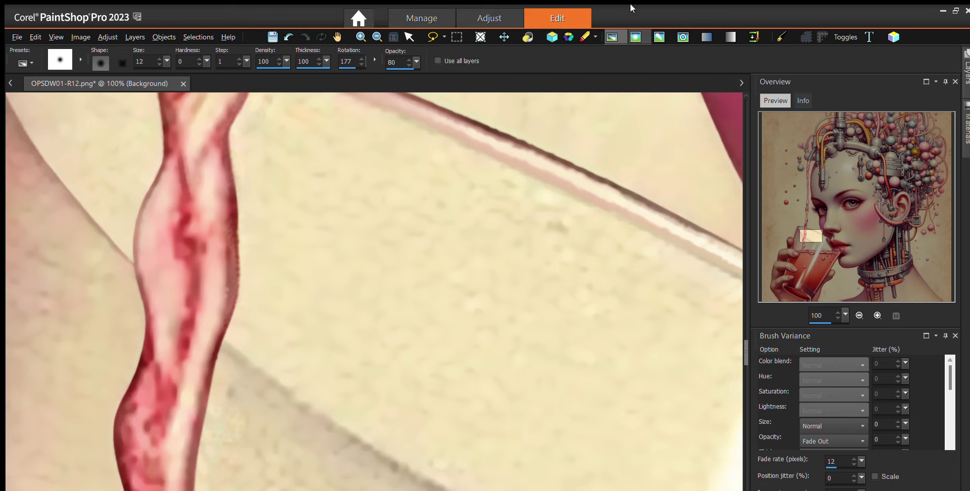
# Clone the glass's thin back edge line from one side of the stream to where it emerges on the other side
pyautogui.click(755, 37)
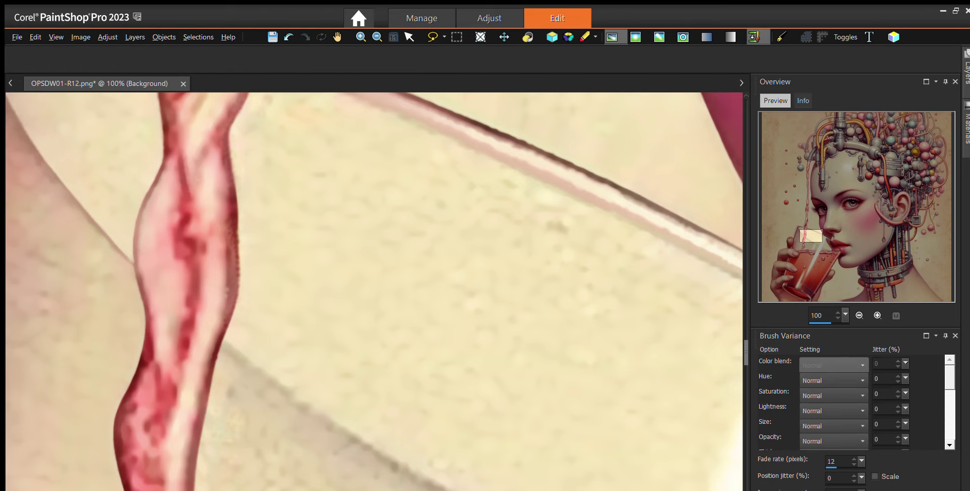
pyautogui.scroll(1, 153, 185)
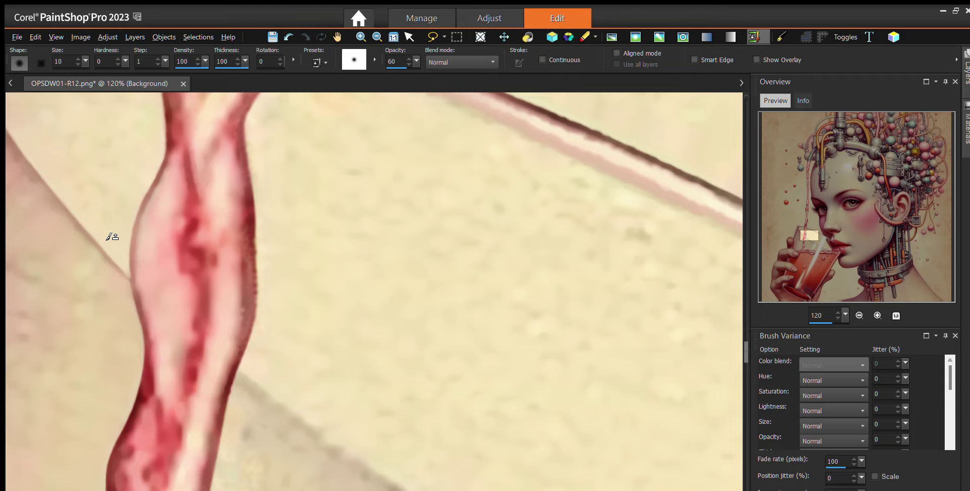
pyautogui.rightClick(109, 261)
pyautogui.moveTo(248, 361); pyautogui.dragTo(251, 361)
pyautogui.click(257, 370)
pyautogui.scroll(-2, 305, 348)
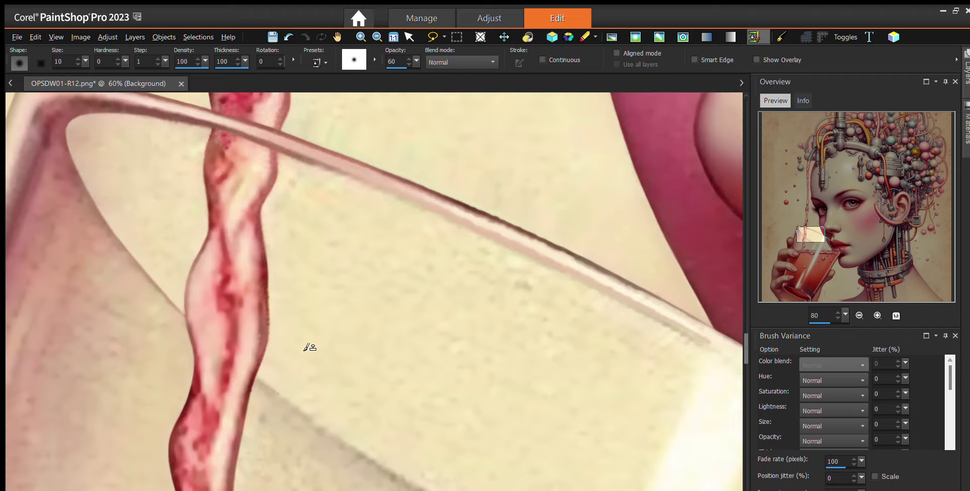
pyautogui.scroll(-1, 309, 347)
pyautogui.scroll(-1, 318, 338)
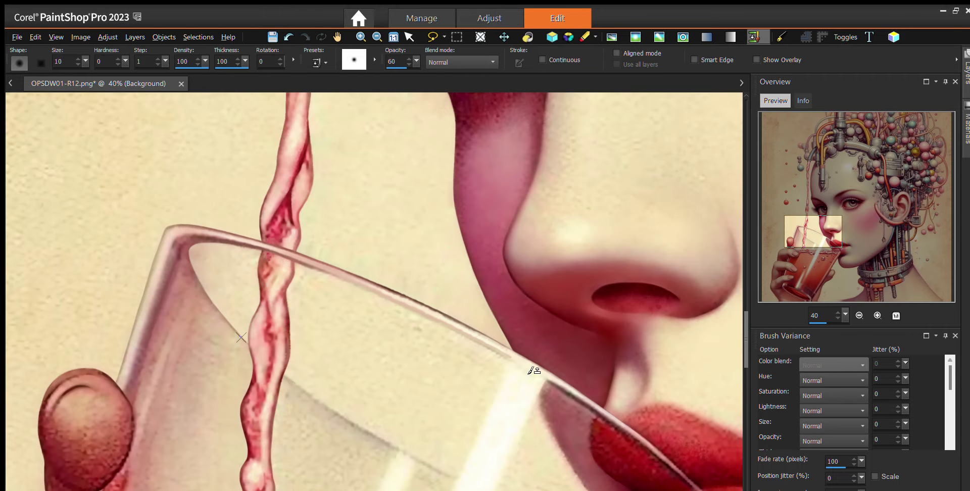
pyautogui.scroll(1, 373, 384)
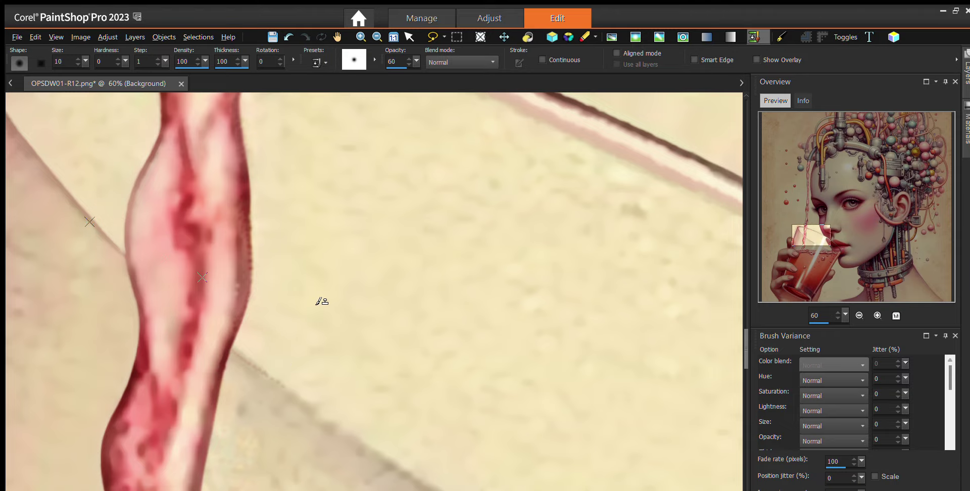
pyautogui.scroll(-3, 322, 302)
pyautogui.scroll(-1, 321, 302)
pyautogui.scroll(-1, 323, 298)
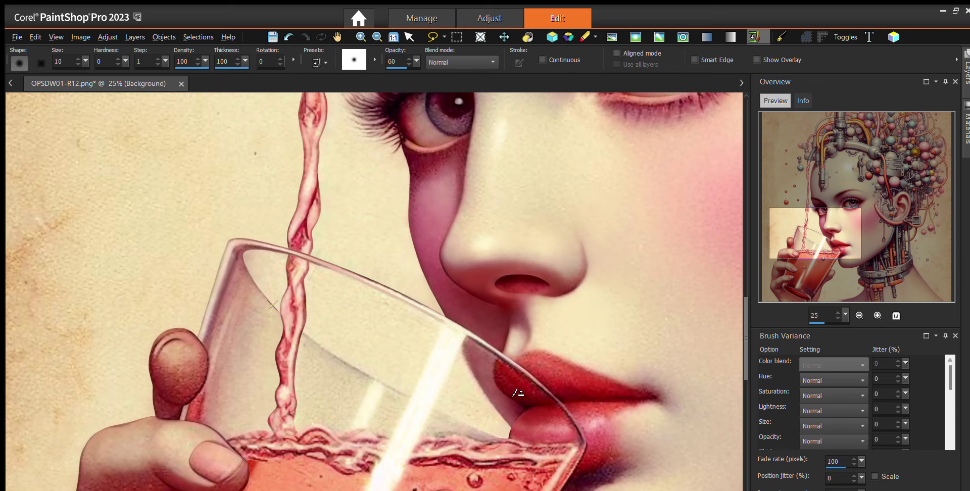
# Clone over the start of the glass's back edge line beside the pouring stream and undo the last stroke
pyautogui.scroll(3, 404, 375)
pyautogui.scroll(2, 323, 316)
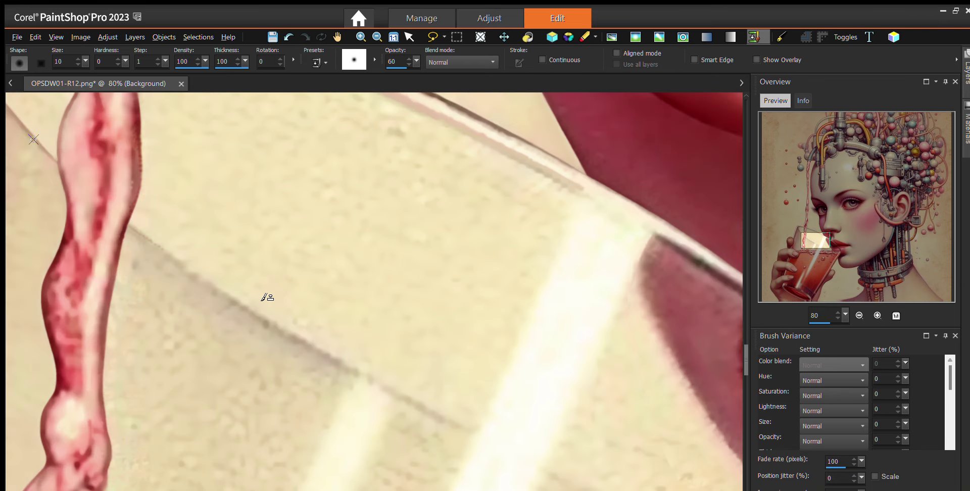
pyautogui.rightClick(266, 322)
pyautogui.rightClick(255, 297)
pyautogui.hotkey('ctrl', 'z')
pyautogui.scroll(1, 104, 226)
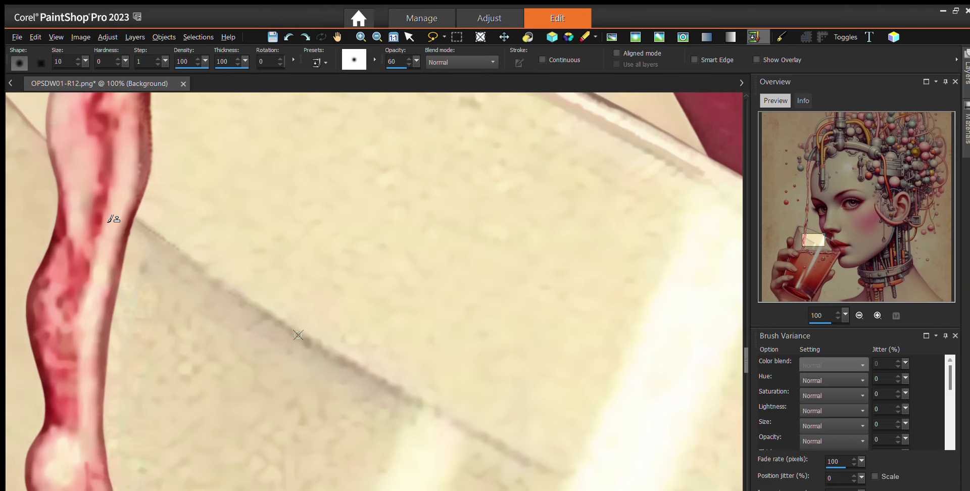
pyautogui.scroll(1, 151, 217)
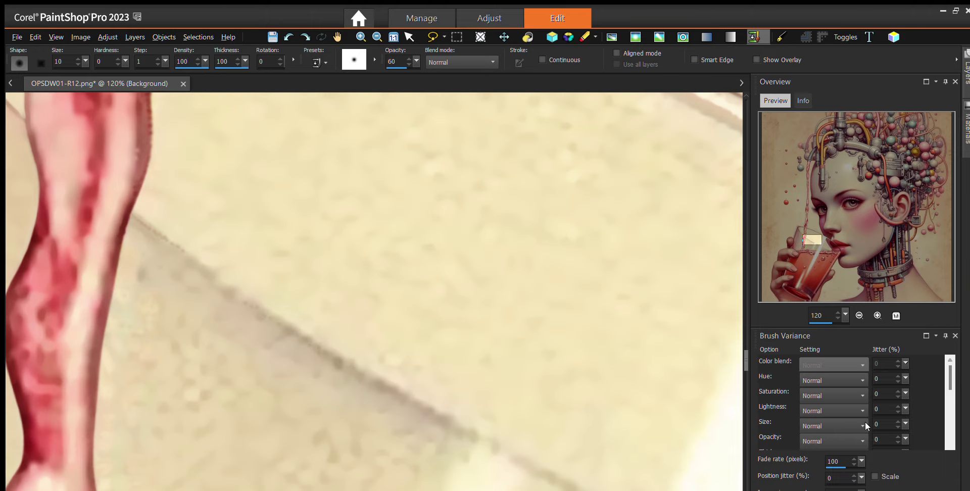
# Clone along the middle of the glass's back edge line, using Aligned mode for one stroke, and check the result
pyautogui.hscroll(-3, 241, 479)
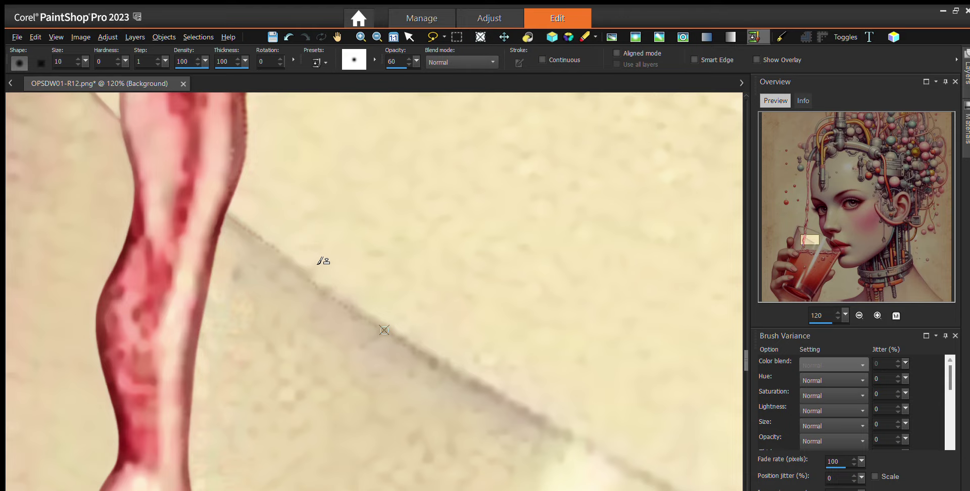
pyautogui.rightClick(354, 292)
pyautogui.click(616, 53)
pyautogui.moveTo(359, 298); pyautogui.dragTo(345, 288)
pyautogui.click(616, 53)
pyautogui.rightClick(352, 283)
pyautogui.scroll(-1, 392, 329)
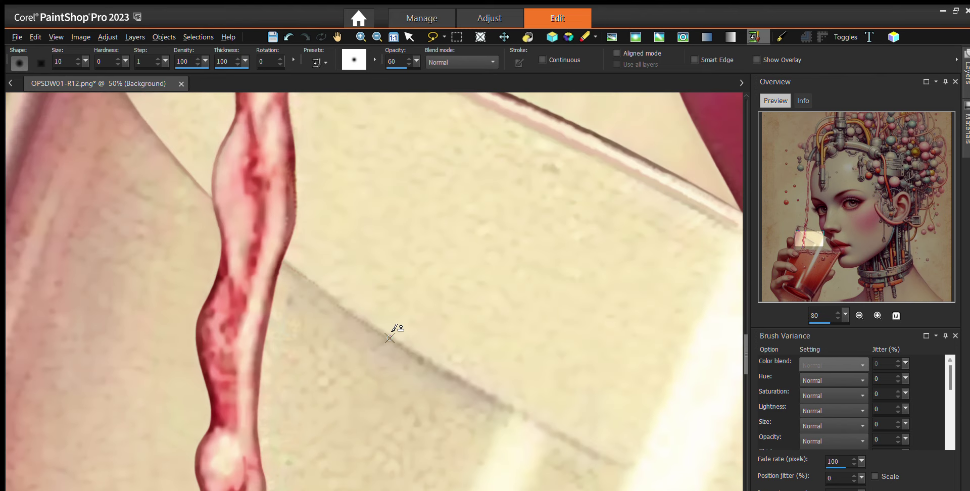
pyautogui.scroll(-1, 392, 330)
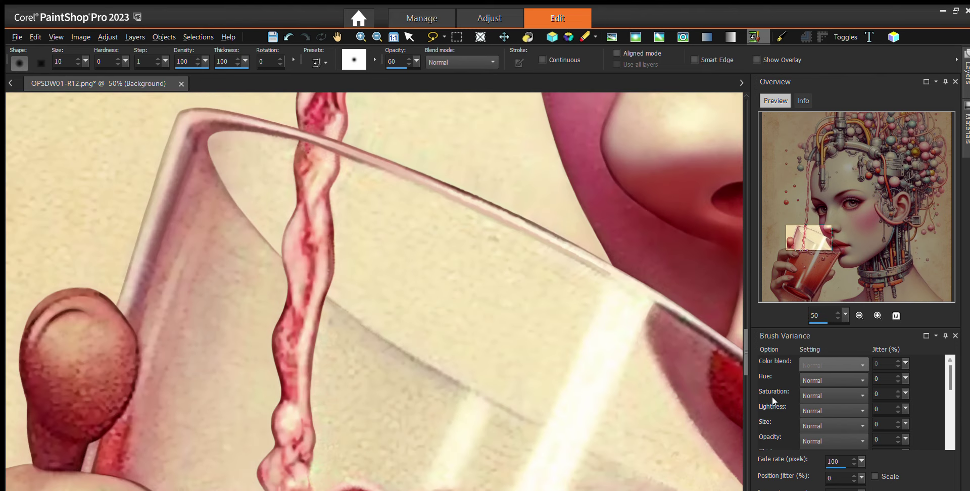
# Clone over the rough junction where the back edge line meets the stream's right outline
pyautogui.scroll(1, 357, 290)
pyautogui.scroll(1, 335, 274)
pyautogui.scroll(1, 293, 264)
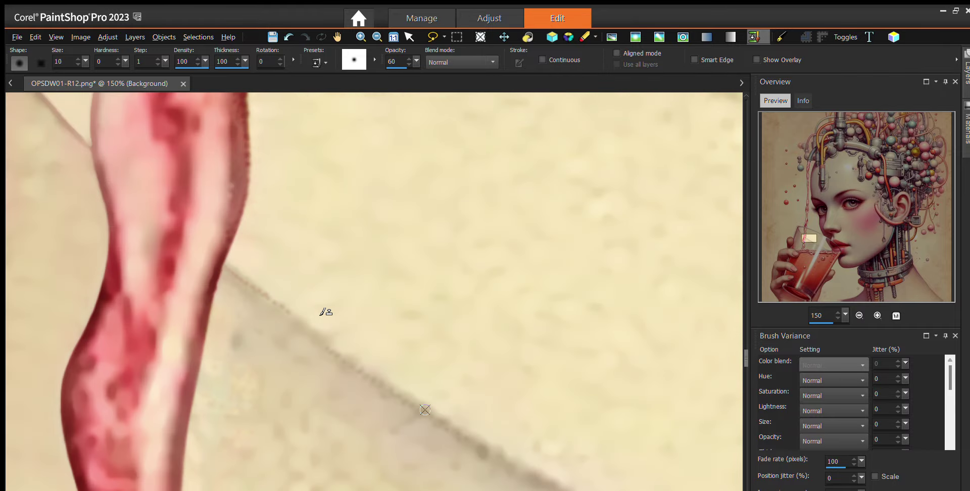
pyautogui.rightClick(233, 254)
pyautogui.rightClick(336, 356)
pyautogui.rightClick(251, 275)
pyautogui.click(327, 328)
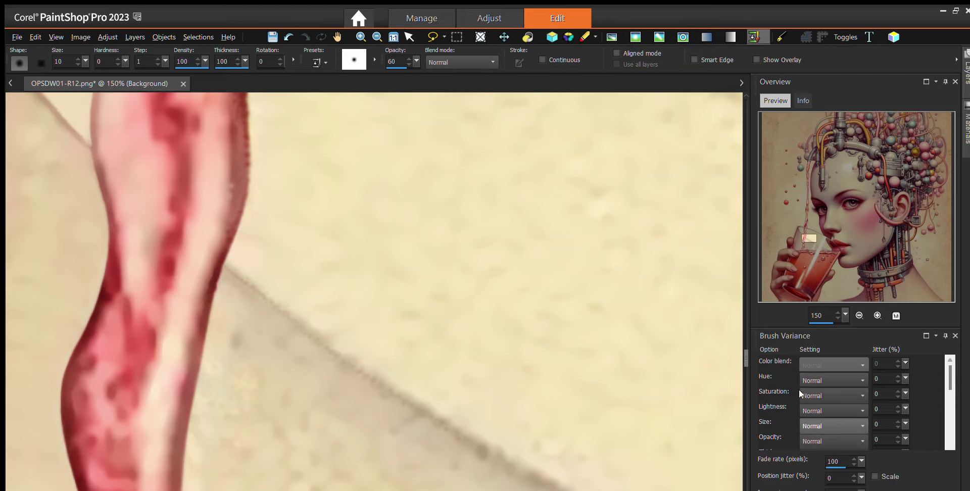
# Clone along the upper border of the back edge line a short way from the stream to even it out
pyautogui.rightClick(294, 297)
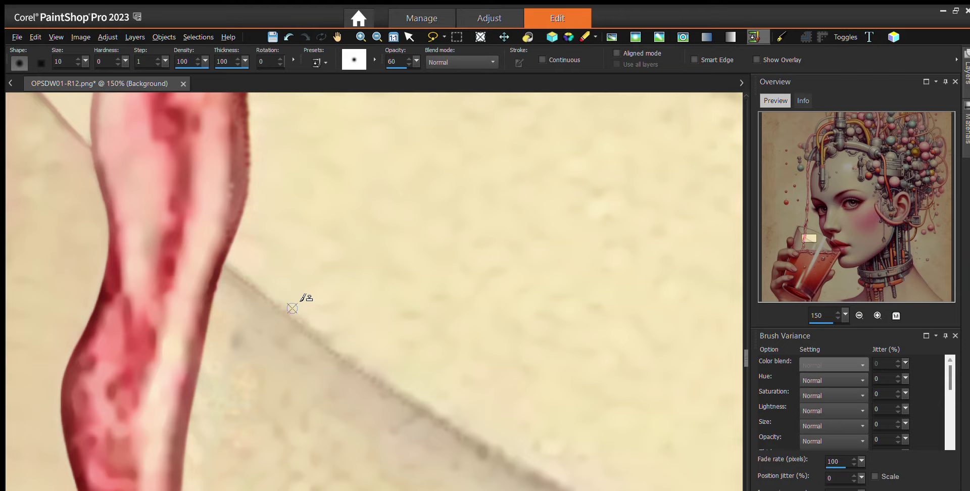
pyautogui.rightClick(311, 305)
pyautogui.rightClick(321, 314)
pyautogui.rightClick(342, 322)
pyautogui.rightClick(339, 321)
pyautogui.rightClick(336, 326)
pyautogui.rightClick(347, 342)
# Clone over the jagged upper border and the shading around the lower stretch of the back edge line
pyautogui.scroll(2, 331, 318)
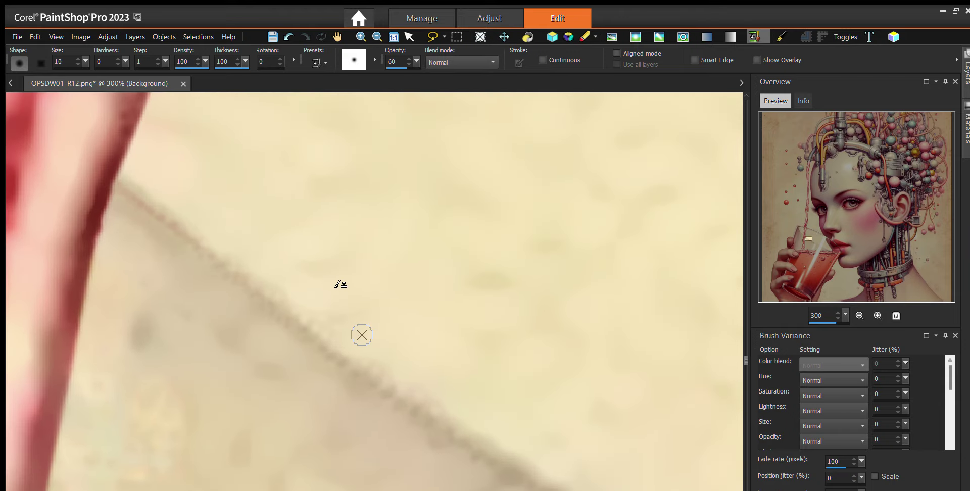
pyautogui.rightClick(387, 373)
pyautogui.rightClick(387, 372)
pyautogui.click(354, 334)
pyautogui.rightClick(466, 424)
pyautogui.rightClick(443, 433)
pyautogui.click(430, 422)
pyautogui.rightClick(444, 434)
pyautogui.rightClick(462, 423)
pyautogui.rightClick(415, 391)
# Clone between the lower stretch of the back edge line and the shaded glass beneath it to blend their border
pyautogui.rightClick(488, 438)
pyautogui.rightClick(454, 431)
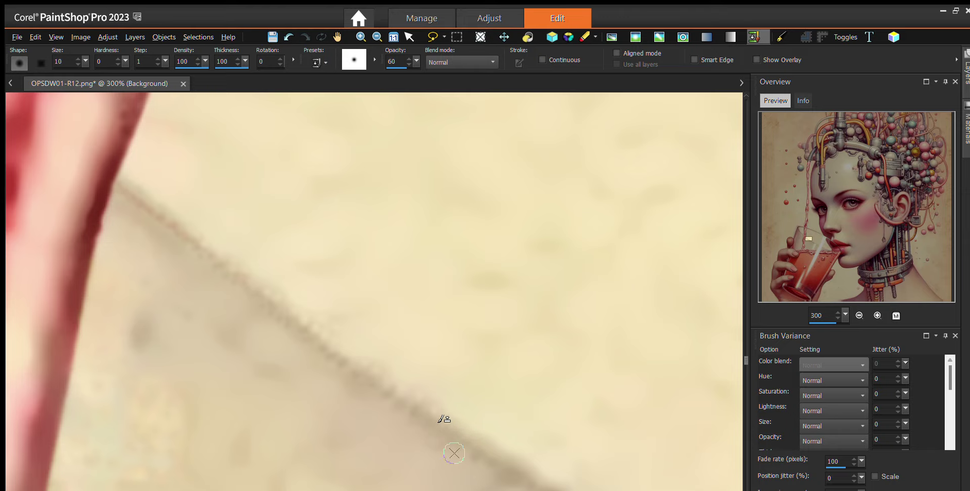
pyautogui.click(438, 430)
pyautogui.rightClick(448, 461)
pyautogui.click(436, 431)
pyautogui.rightClick(419, 441)
pyautogui.click(403, 395)
pyautogui.click(418, 389)
pyautogui.rightClick(389, 391)
# Clone over the remaining rough spots on the back edge line's middle stretch, and check the whole glass
pyautogui.rightClick(361, 351)
pyautogui.rightClick(338, 326)
pyautogui.click(332, 323)
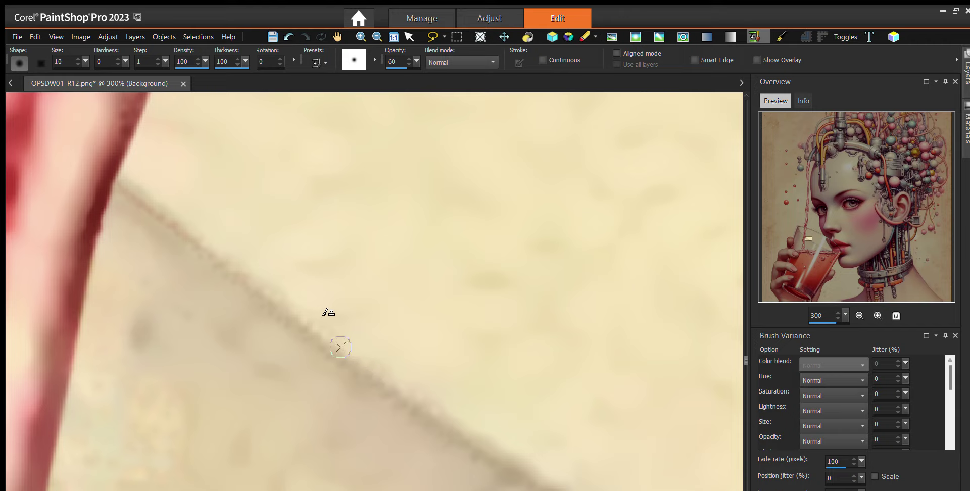
pyautogui.rightClick(330, 278)
pyautogui.scroll(-4, 493, 357)
pyautogui.scroll(-2, 484, 359)
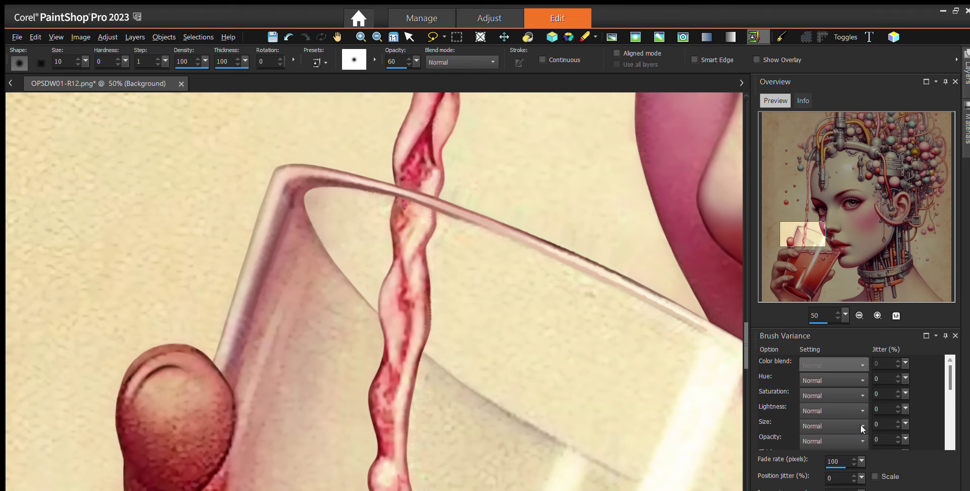
pyautogui.scroll(-2, 623, 388)
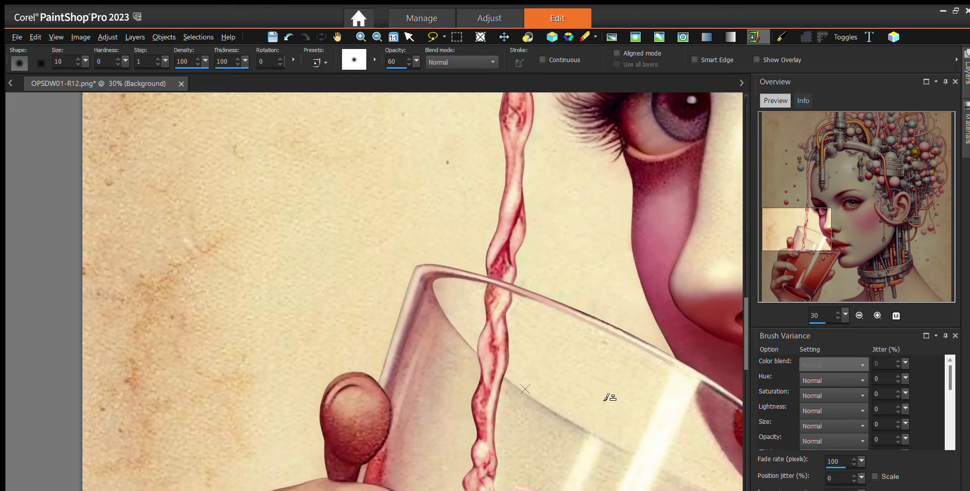
pyautogui.scroll(-1, 609, 396)
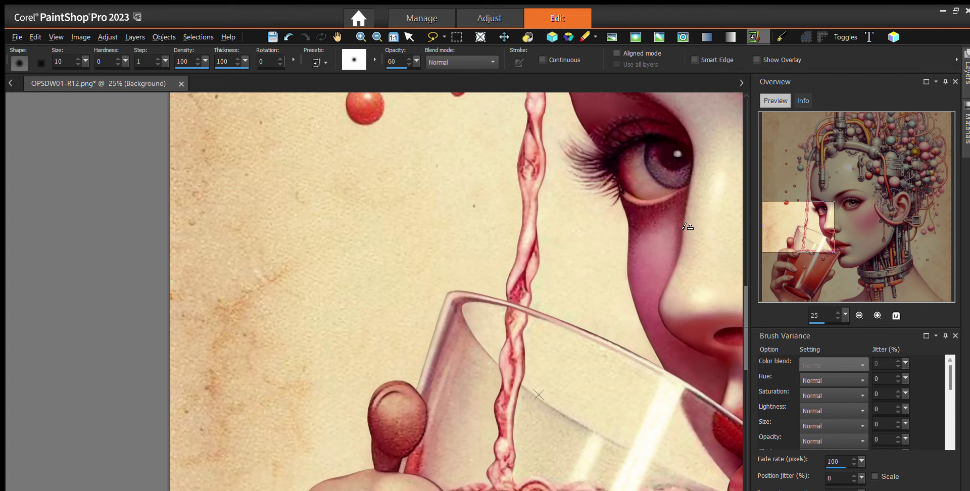
# Clone over the dark spots in the lighter pink skin beneath the eye near the stream
pyautogui.scroll(1, 669, 183)
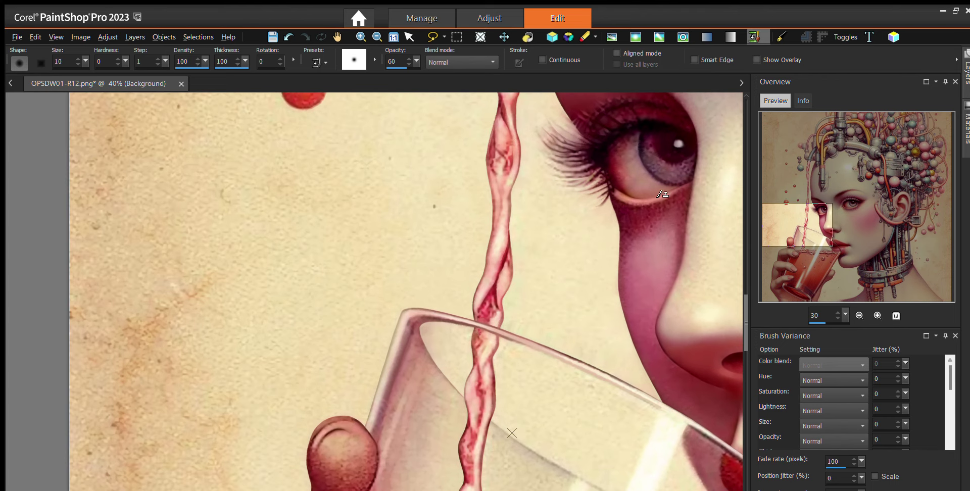
pyautogui.scroll(2, 639, 223)
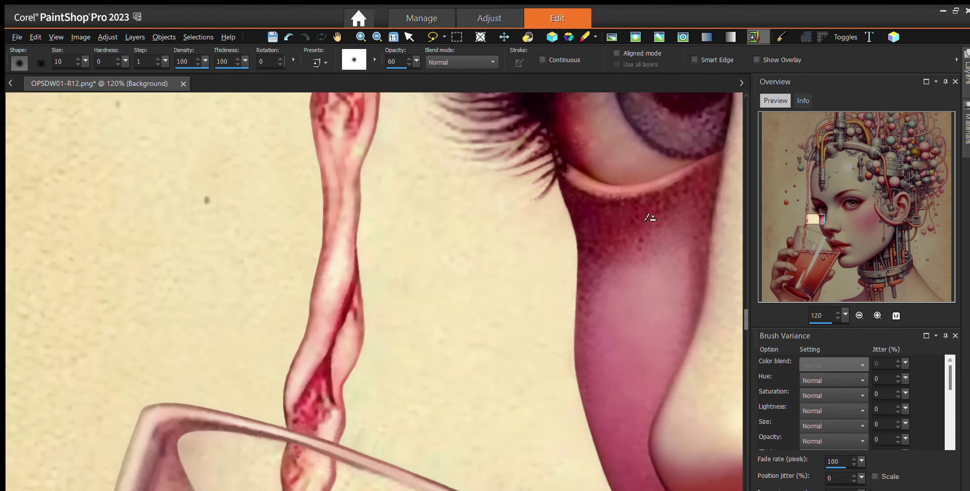
pyautogui.scroll(3, 641, 223)
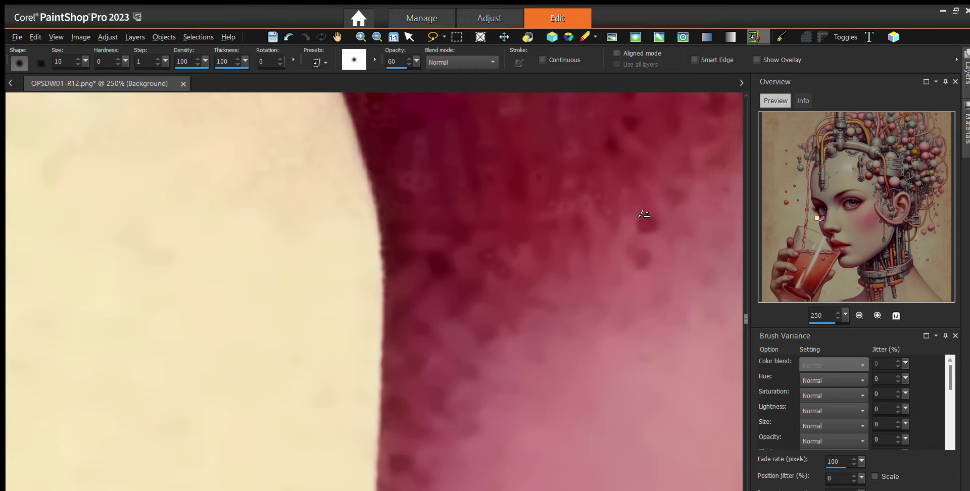
pyautogui.rightClick(636, 239)
pyautogui.click(645, 223)
pyautogui.rightClick(636, 274)
pyautogui.click(643, 258)
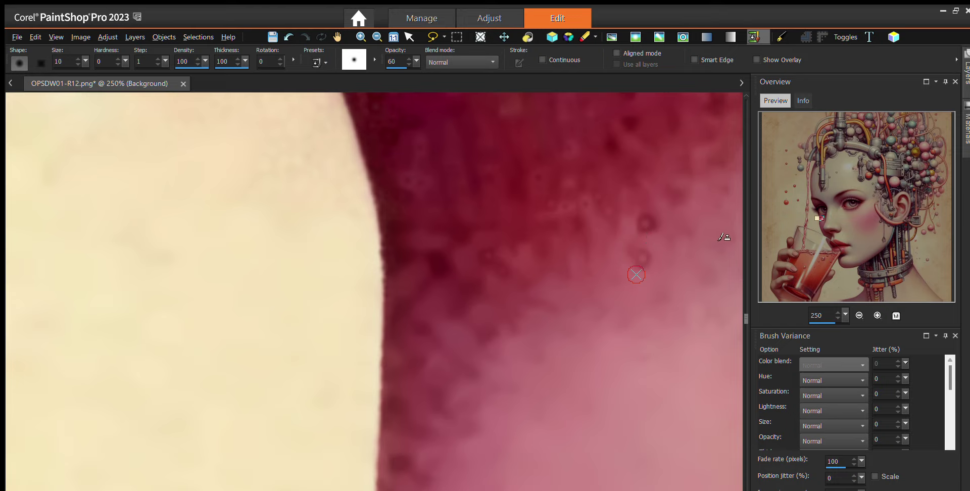
pyautogui.rightClick(590, 244)
pyautogui.click(578, 217)
# Clone over the mottled patches in the middle of the dark red shadow beneath the eye
pyautogui.rightClick(600, 206)
pyautogui.rightClick(551, 220)
pyautogui.rightClick(550, 235)
pyautogui.rightClick(556, 253)
pyautogui.rightClick(573, 225)
pyautogui.rightClick(521, 214)
pyautogui.rightClick(541, 215)
pyautogui.rightClick(522, 207)
# Clone over the mottling between the red shadow's middle and the face's outer outline
pyautogui.rightClick(493, 240)
pyautogui.rightClick(491, 264)
pyautogui.rightClick(458, 233)
pyautogui.rightClick(493, 295)
pyautogui.rightClick(454, 256)
pyautogui.rightClick(396, 248)
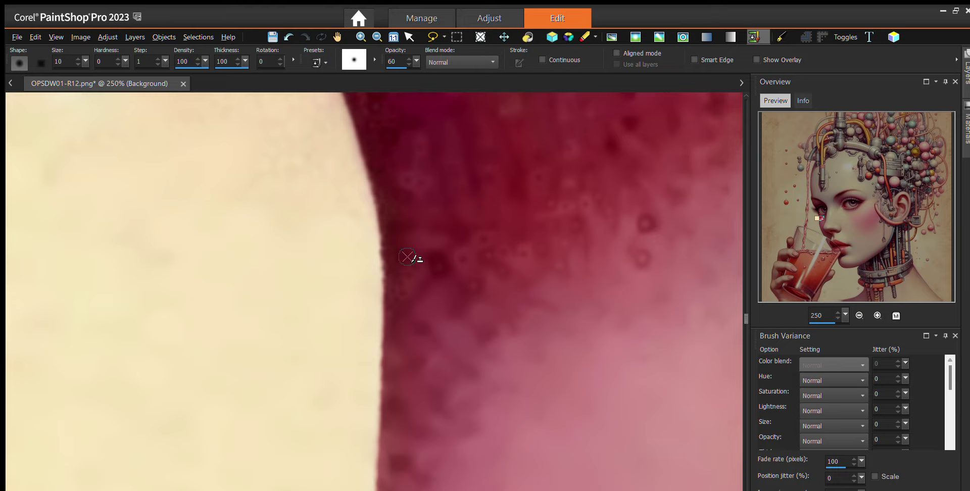
# Clone over the dark blotches just inside the face's outer outline beneath the eye, and check the area
pyautogui.rightClick(399, 300)
pyautogui.click(406, 271)
pyautogui.rightClick(408, 254)
pyautogui.rightClick(412, 236)
pyautogui.rightClick(437, 208)
pyautogui.rightClick(435, 232)
pyautogui.click(439, 267)
pyautogui.rightClick(430, 299)
pyautogui.click(417, 252)
pyautogui.rightClick(435, 249)
pyautogui.rightClick(434, 269)
pyautogui.rightClick(467, 218)
pyautogui.scroll(-1, 515, 202)
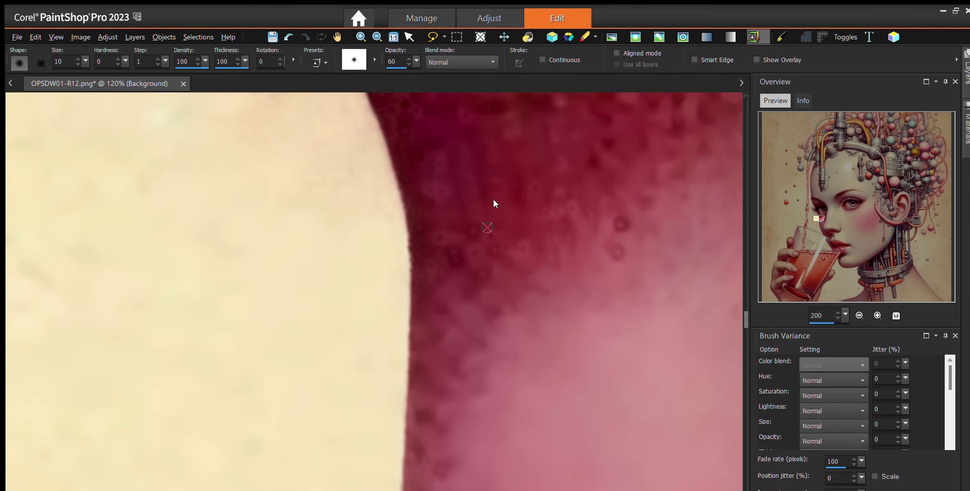
pyautogui.scroll(-3, 500, 201)
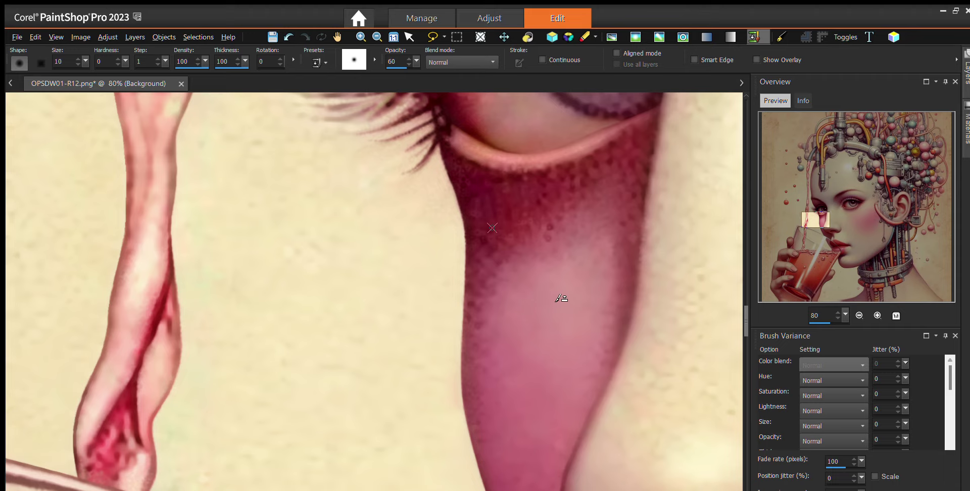
# Clone over the dark spots in the red skin beneath the eye, close to the nose's edge
pyautogui.scroll(2, 678, 153)
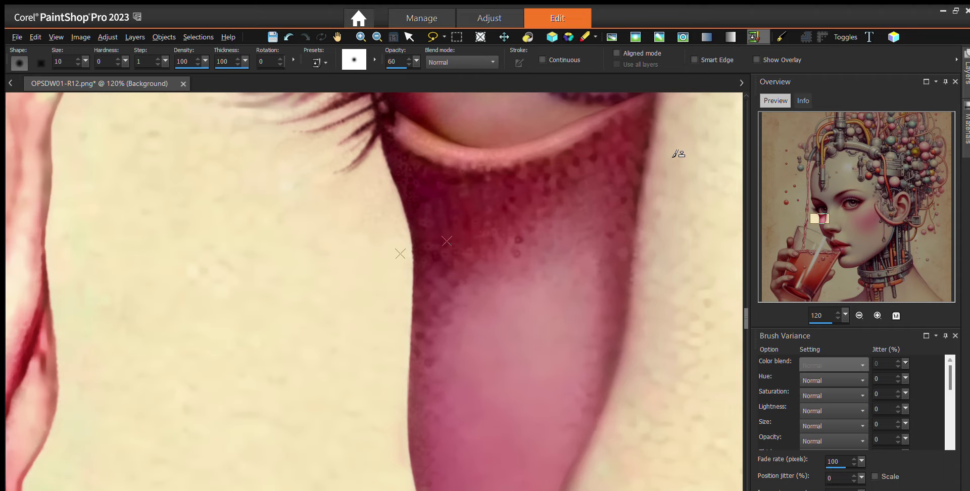
pyautogui.scroll(1, 678, 154)
pyautogui.scroll(3, 604, 229)
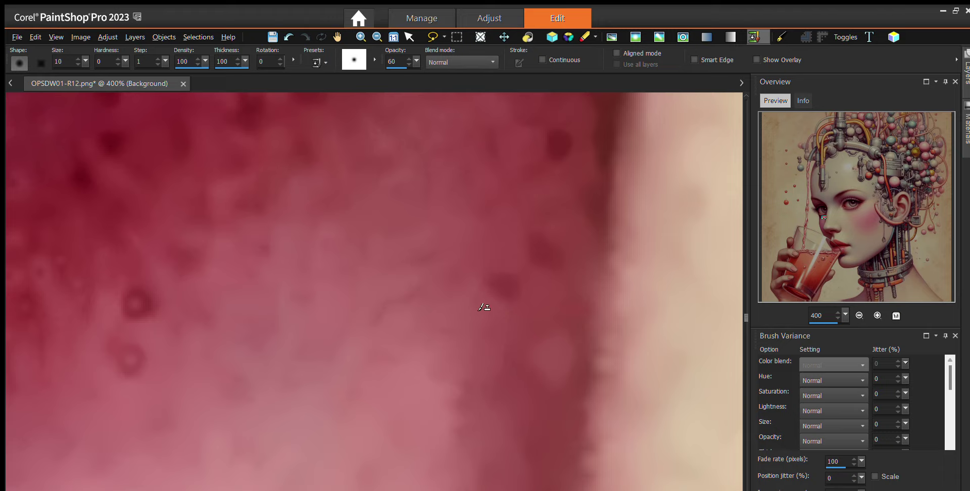
pyautogui.rightClick(480, 331)
pyautogui.click(502, 284)
pyautogui.rightClick(513, 252)
pyautogui.click(537, 247)
pyautogui.rightClick(532, 179)
pyautogui.click(557, 146)
# Clone over the pale patch beside the nose's edge and along the dark outline above it
pyautogui.rightClick(563, 309)
pyautogui.click(540, 334)
pyautogui.click(585, 291)
pyautogui.click(590, 268)
pyautogui.click(590, 264)
pyautogui.rightClick(571, 285)
pyautogui.rightClick(579, 288)
pyautogui.moveTo(585, 267); pyautogui.dragTo(585, 259)
pyautogui.moveTo(601, 202); pyautogui.dragTo(603, 184)
pyautogui.click(605, 194)
pyautogui.rightClick(604, 226)
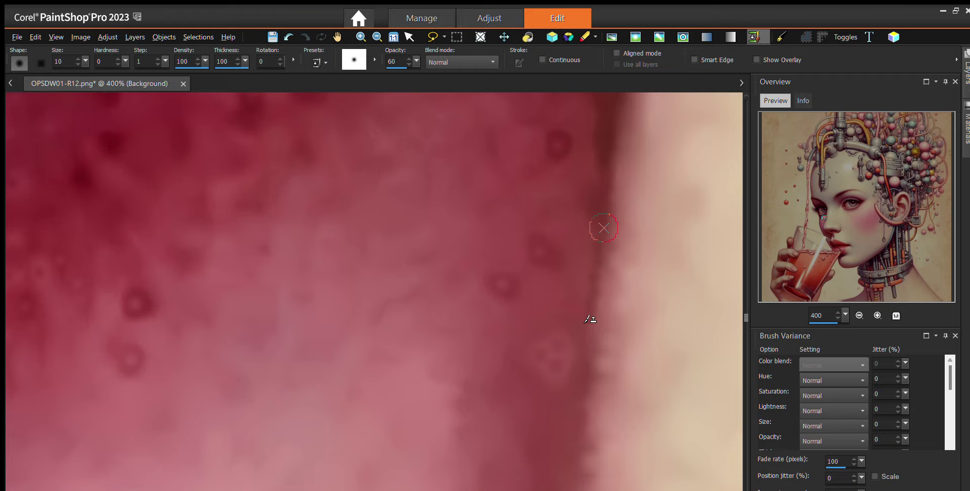
# Clone along the ragged border between the red skin and the nose to smooth it, and check the eye area
pyautogui.rightClick(588, 343)
pyautogui.rightClick(594, 310)
pyautogui.click(599, 264)
pyautogui.click(602, 255)
pyautogui.moveTo(613, 257); pyautogui.dragTo(617, 228)
pyautogui.rightClick(590, 218)
pyautogui.rightClick(585, 347)
pyautogui.rightClick(589, 310)
pyautogui.moveTo(588, 290); pyautogui.dragTo(593, 289)
pyautogui.scroll(-2, 589, 303)
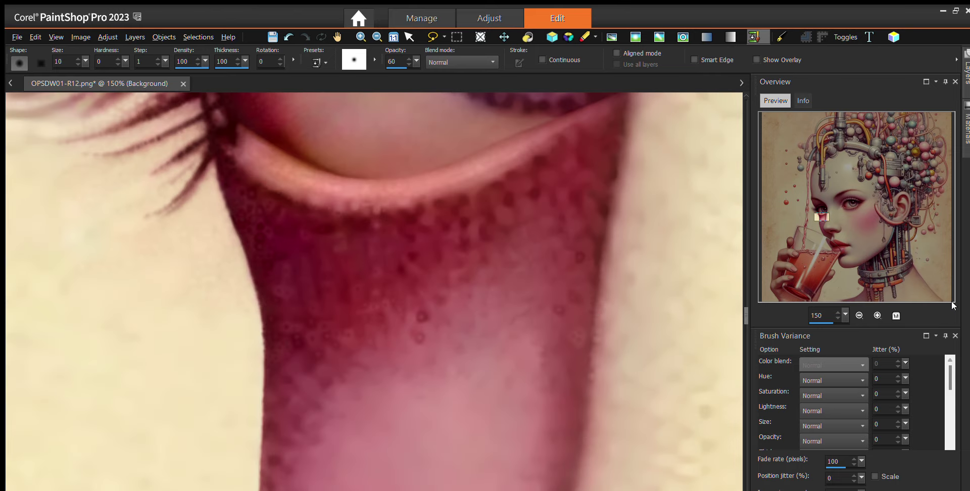
pyautogui.scroll(-2, 560, 350)
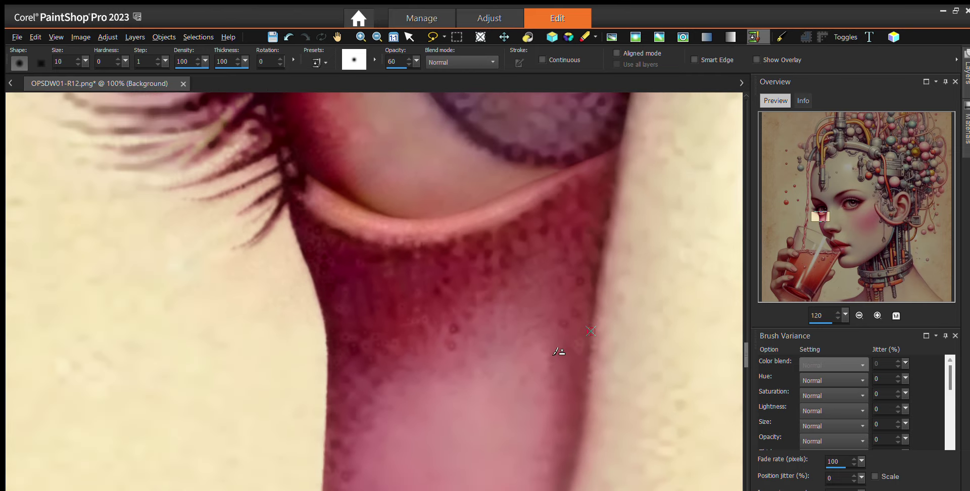
pyautogui.scroll(-1, 558, 351)
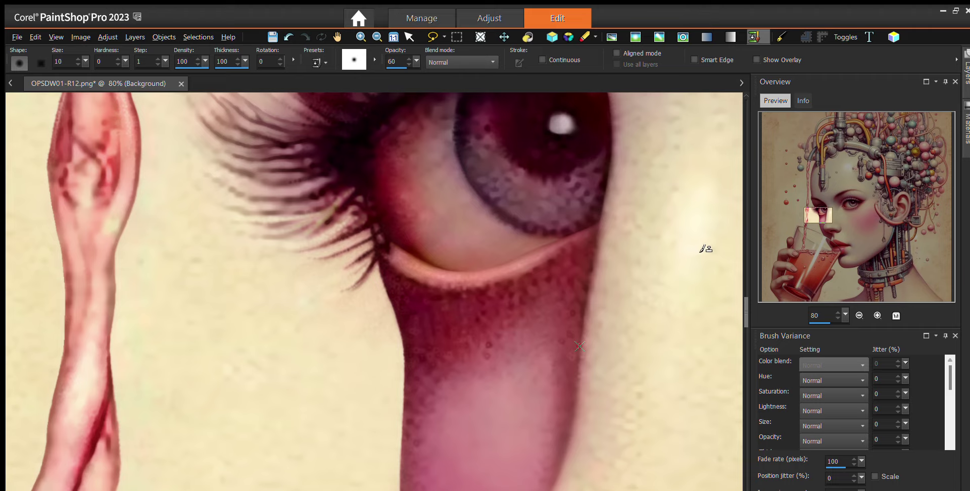
# Set the clone brush's opacity to 55 and clone along the nose's edge just below the inner eye corner
pyautogui.scroll(2, 604, 281)
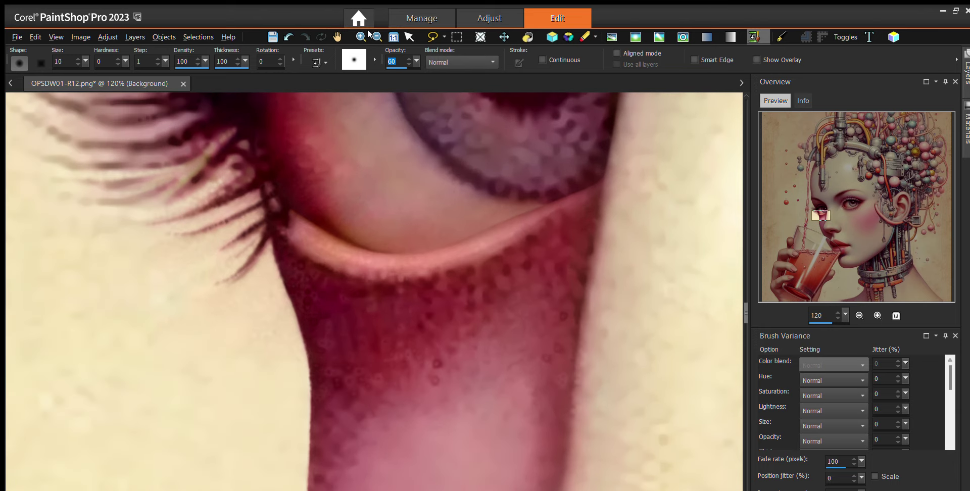
pyautogui.write('55')
pyautogui.scroll(2, 607, 224)
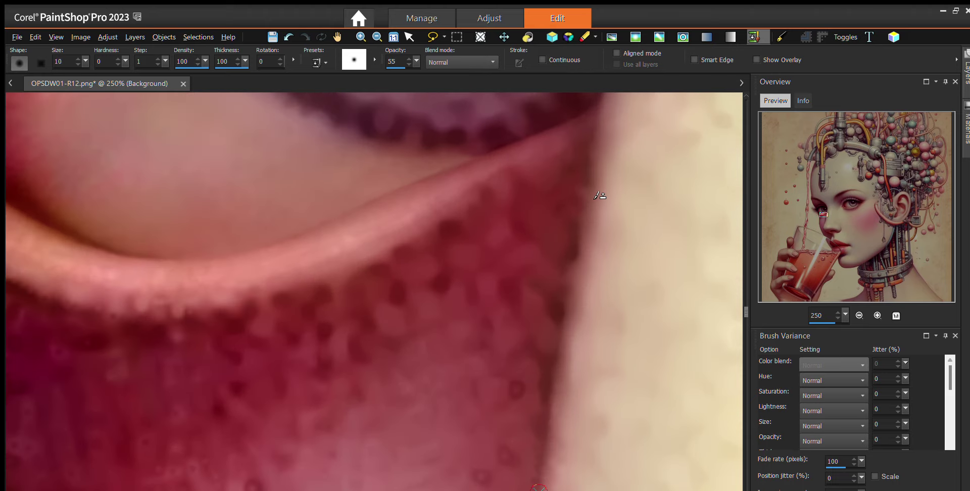
pyautogui.scroll(2, 593, 146)
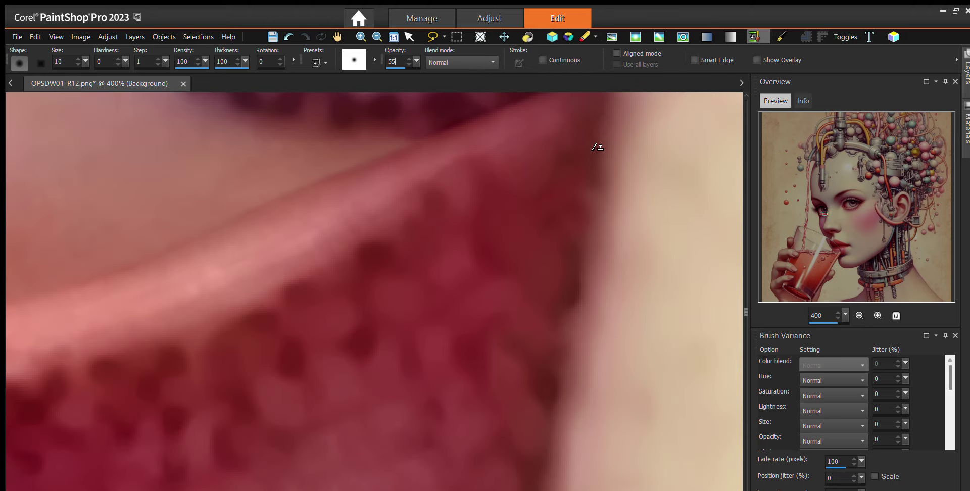
pyautogui.rightClick(573, 262)
pyautogui.rightClick(579, 270)
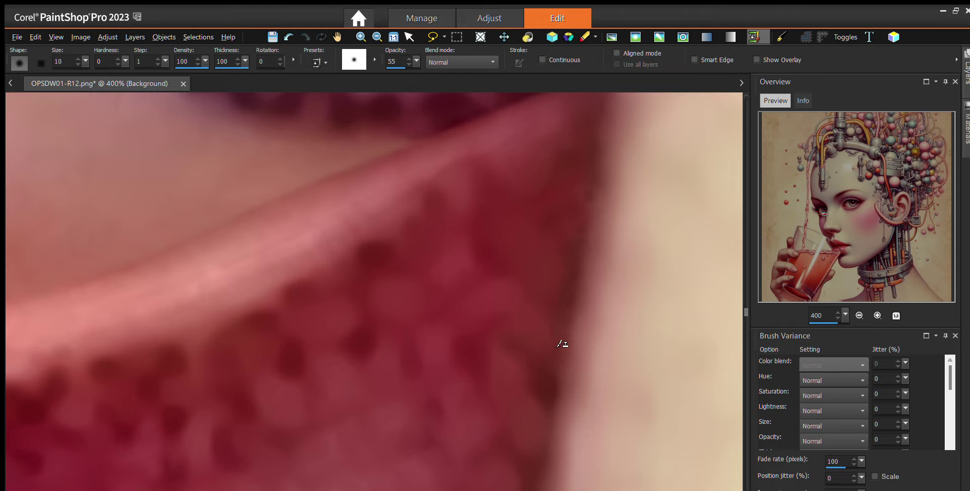
pyautogui.rightClick(559, 368)
pyautogui.scroll(-2, 589, 294)
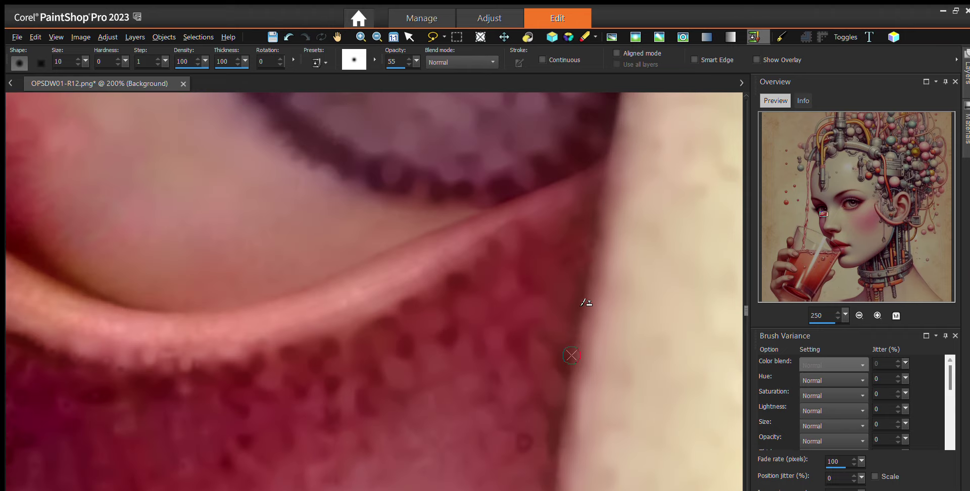
pyautogui.scroll(-1, 584, 303)
pyautogui.scroll(-1, 581, 303)
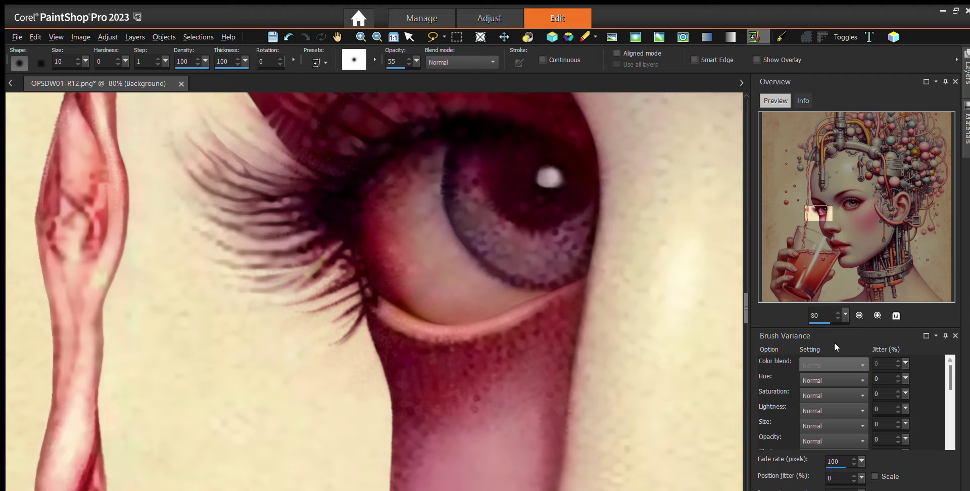
# Clone repeatedly along the dark nose outline below the lower eyelid's end to smooth its border
pyautogui.scroll(2, 615, 348)
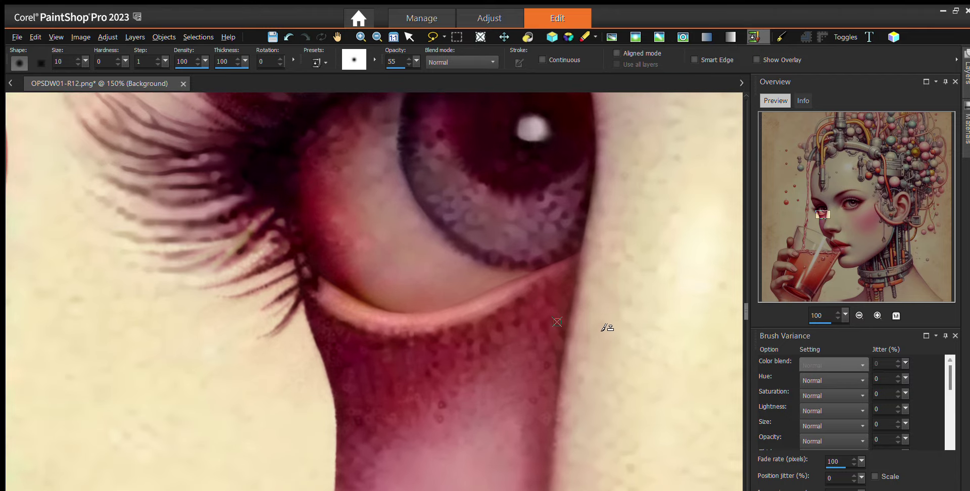
pyautogui.scroll(1, 601, 330)
pyautogui.scroll(1, 575, 315)
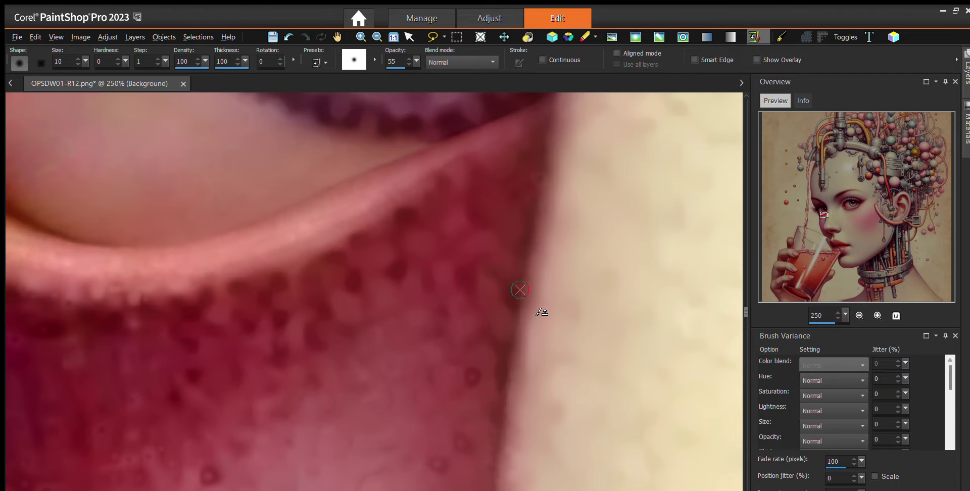
pyautogui.rightClick(523, 313)
pyautogui.rightClick(532, 268)
pyautogui.moveTo(531, 243); pyautogui.dragTo(541, 229)
pyautogui.moveTo(524, 304); pyautogui.dragTo(526, 300)
pyautogui.rightClick(524, 325)
pyautogui.click(526, 307)
pyautogui.moveTo(529, 303)
pyautogui.mouseDown()
pyautogui.moveTo(538, 233)
pyautogui.moveTo(530, 257)
pyautogui.moveTo(527, 247)
pyautogui.mouseUp()
pyautogui.moveTo(530, 223); pyautogui.dragTo(528, 235)
# Clone over the uneven dark patches on the inner side of the nose outline beneath the eyelid
pyautogui.rightClick(504, 349)
pyautogui.rightClick(514, 305)
pyautogui.rightClick(507, 354)
pyautogui.rightClick(519, 293)
pyautogui.moveTo(519, 269); pyautogui.dragTo(517, 272)
pyautogui.click(522, 323)
pyautogui.rightClick(531, 273)
pyautogui.rightClick(515, 270)
pyautogui.rightClick(511, 291)
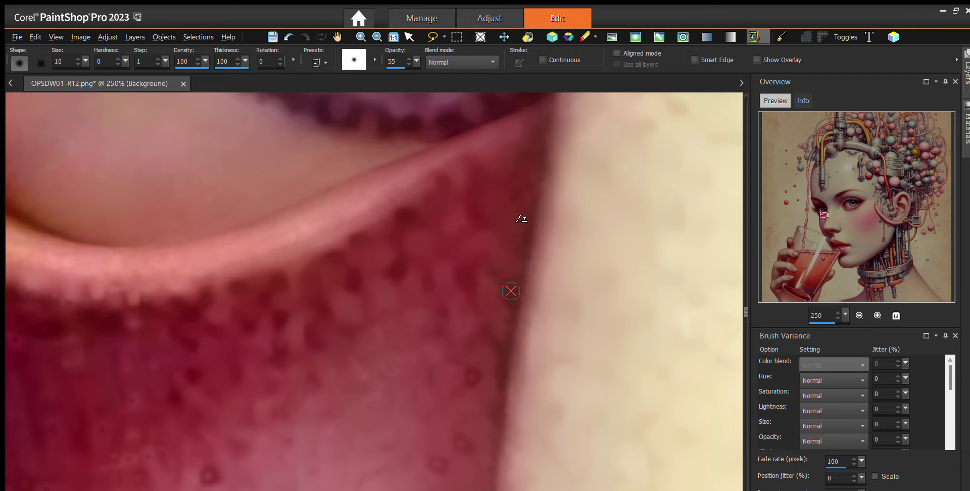
# Sample and clone along the dark nose outline beneath the inner eye corner to even its border, and check the eye area
pyautogui.rightClick(520, 260)
pyautogui.rightClick(511, 339)
pyautogui.scroll(-2, 596, 402)
pyautogui.scroll(-3, 596, 402)
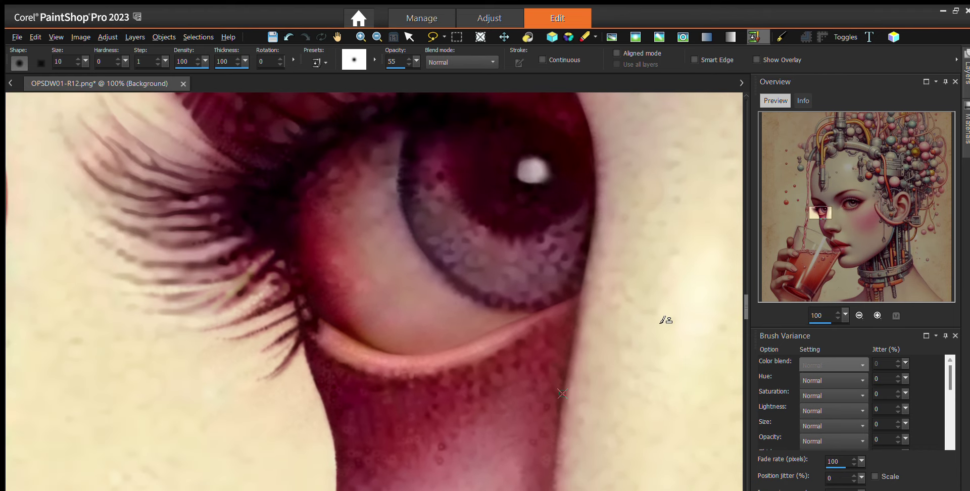
pyautogui.scroll(-3, 336, 324)
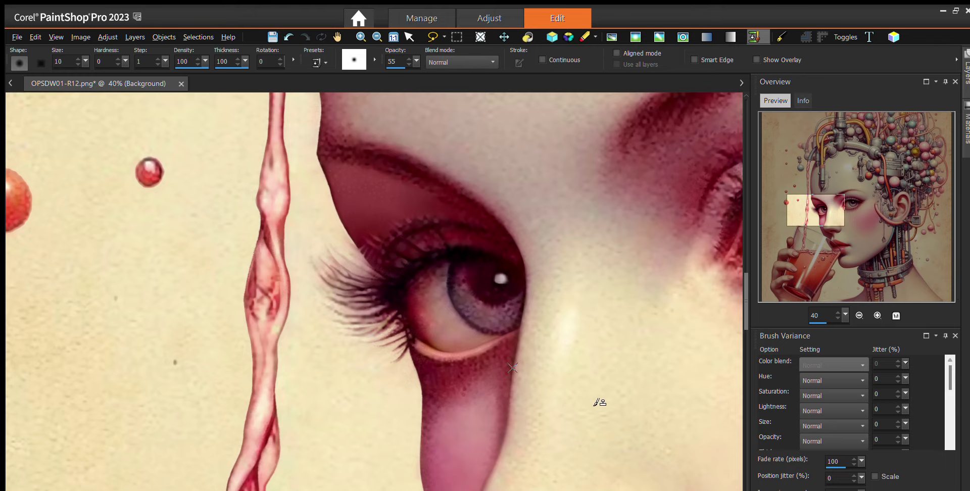
# Resample on the dark nose outline farther below the eyelid and clone over its uneven border
pyautogui.scroll(2, 530, 404)
pyautogui.scroll(3, 530, 329)
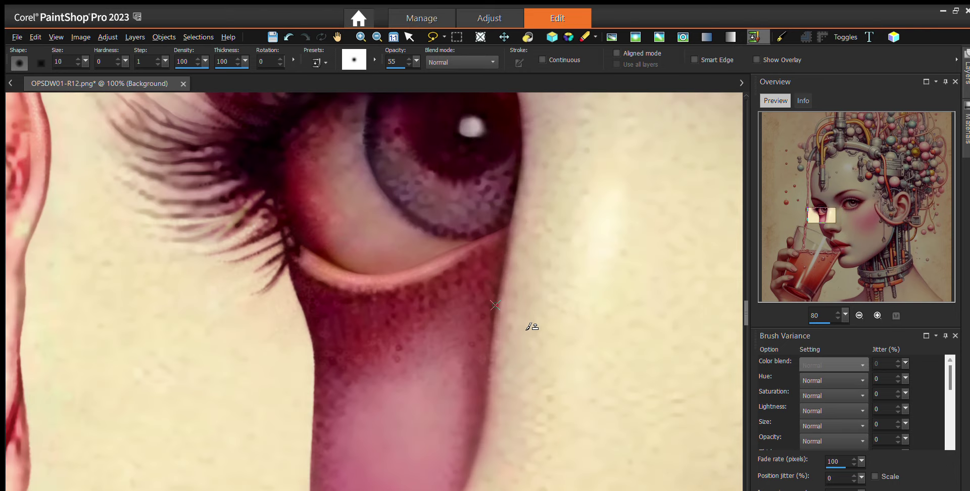
pyautogui.scroll(2, 484, 320)
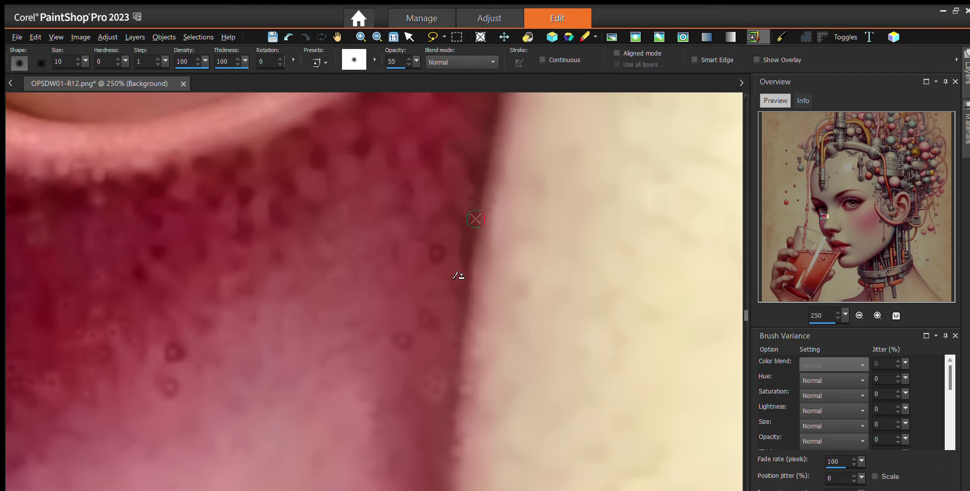
pyautogui.rightClick(460, 305)
pyautogui.scroll(-2, 515, 209)
pyautogui.scroll(-3, 516, 209)
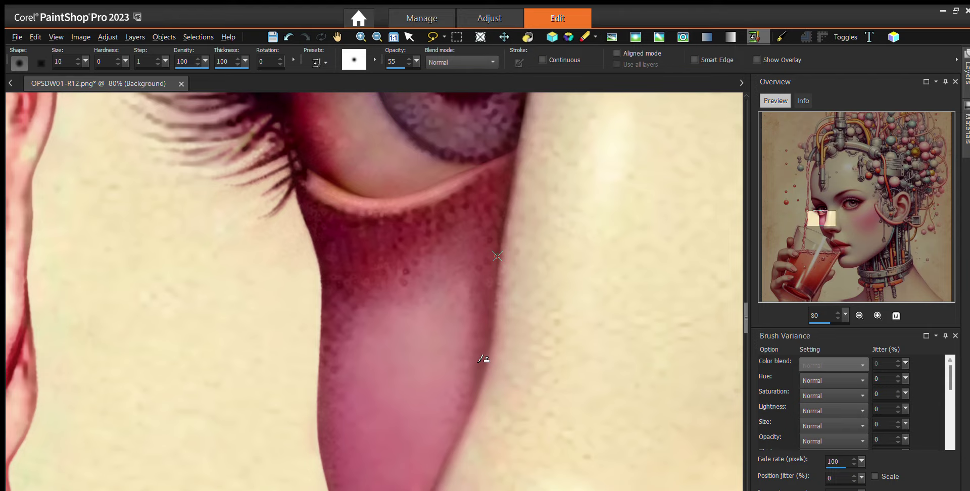
# Clone along the nose outline beside the pale pink patch, resampling along the edge and undoing unsuitable strokes
pyautogui.scroll(2, 480, 379)
pyautogui.scroll(2, 487, 371)
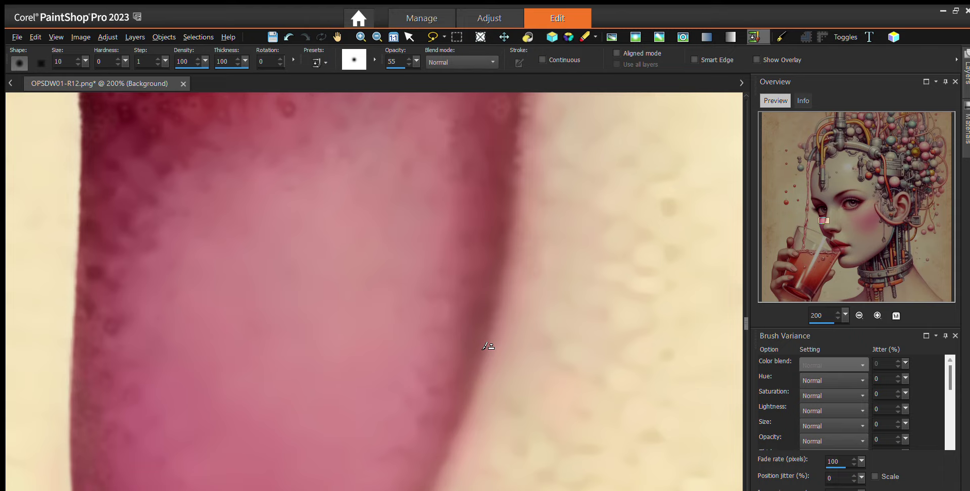
pyautogui.click(488, 346)
pyautogui.click(493, 331)
pyautogui.click(288, 36)
pyautogui.click(549, 232)
pyautogui.rightClick(501, 309)
pyautogui.click(509, 268)
pyautogui.rightClick(504, 282)
pyautogui.click(289, 37)
# Touch up the rough nose outline beside the pink patch using the Lighten/Darken brush at size 12 and opacity 60
pyautogui.scroll(-3, 480, 273)
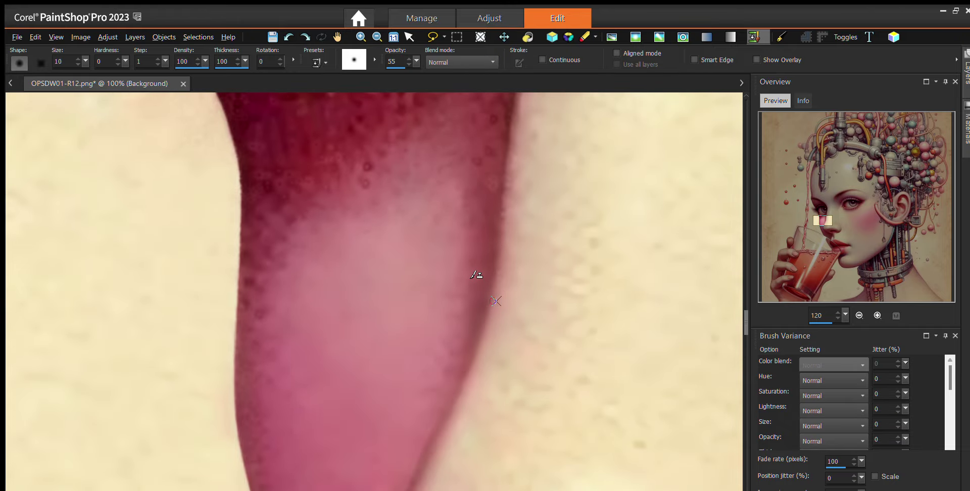
pyautogui.click(896, 316)
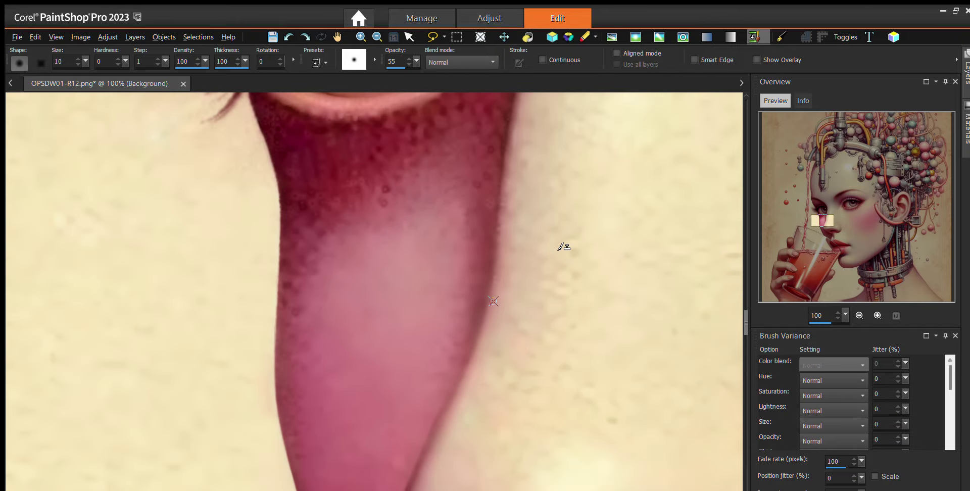
pyautogui.scroll(1, 519, 258)
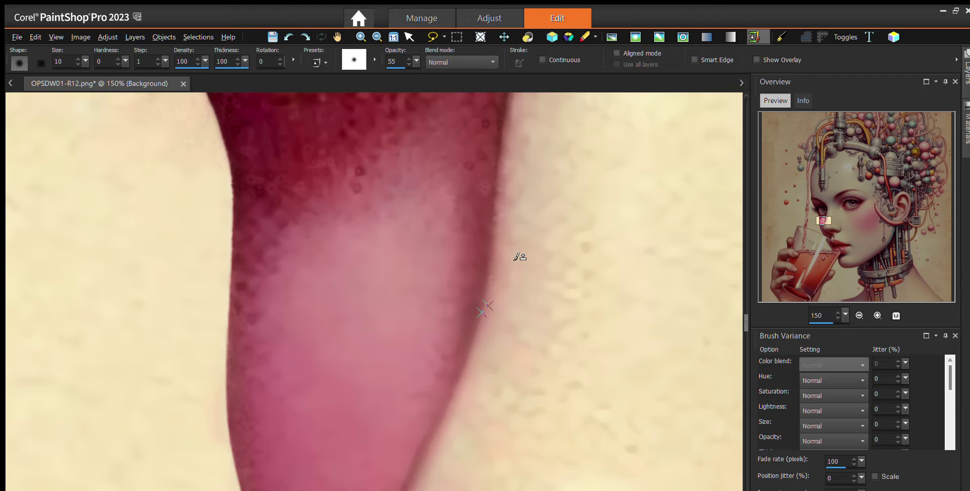
pyautogui.scroll(1, 515, 258)
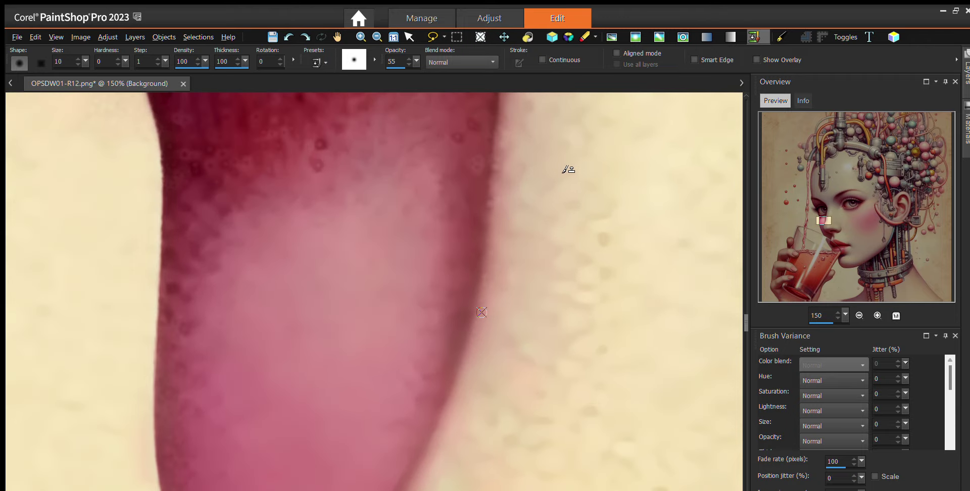
pyautogui.click(730, 37)
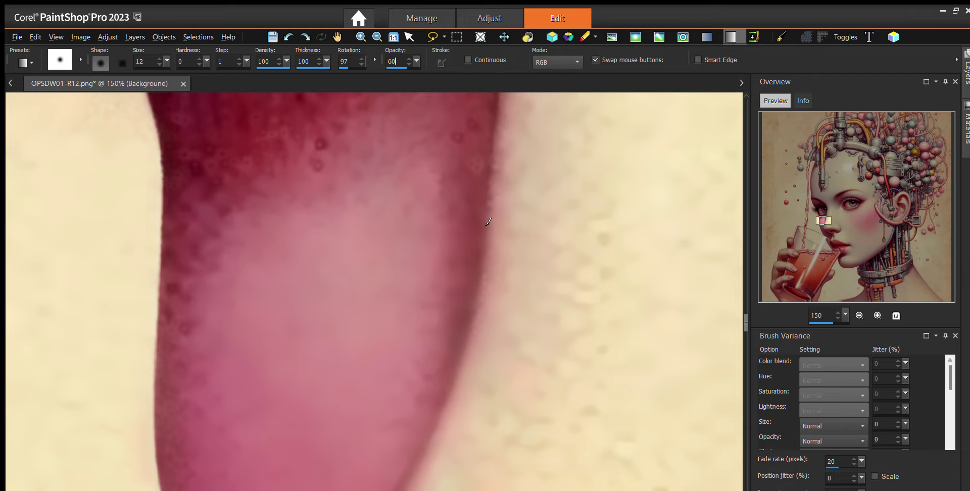
pyautogui.moveTo(485, 225); pyautogui.dragTo(488, 217)
pyautogui.scroll(1, 574, 214)
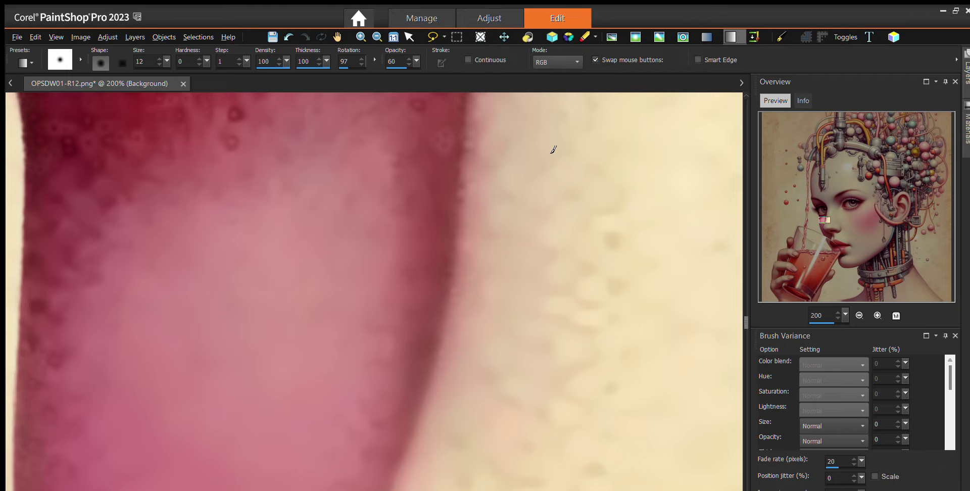
# Set the Lighten/Darken brush's opacity to 55 and check the nose outline against the surrounding face
pyautogui.click(409, 64)
pyautogui.press('Down')
pyautogui.scroll(-1, 500, 202)
pyautogui.scroll(-2, 501, 205)
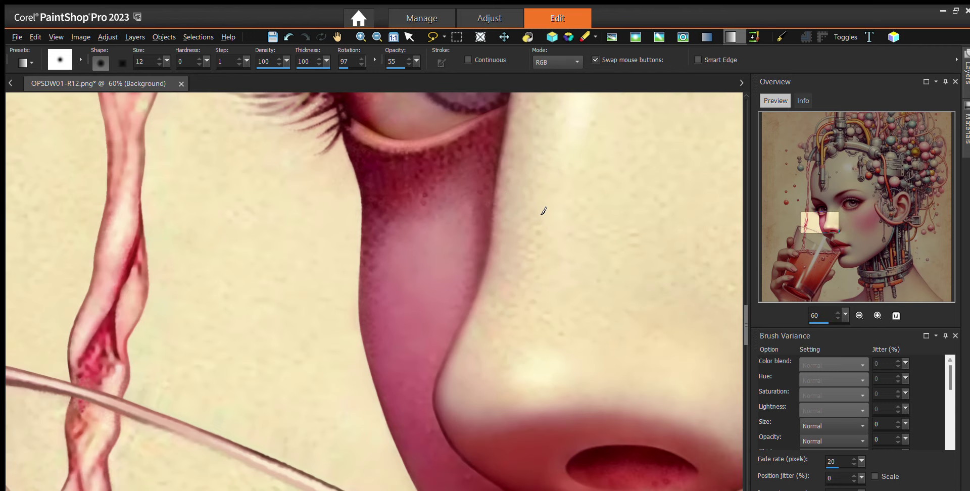
pyautogui.scroll(-1, 542, 211)
pyautogui.scroll(-1, 549, 207)
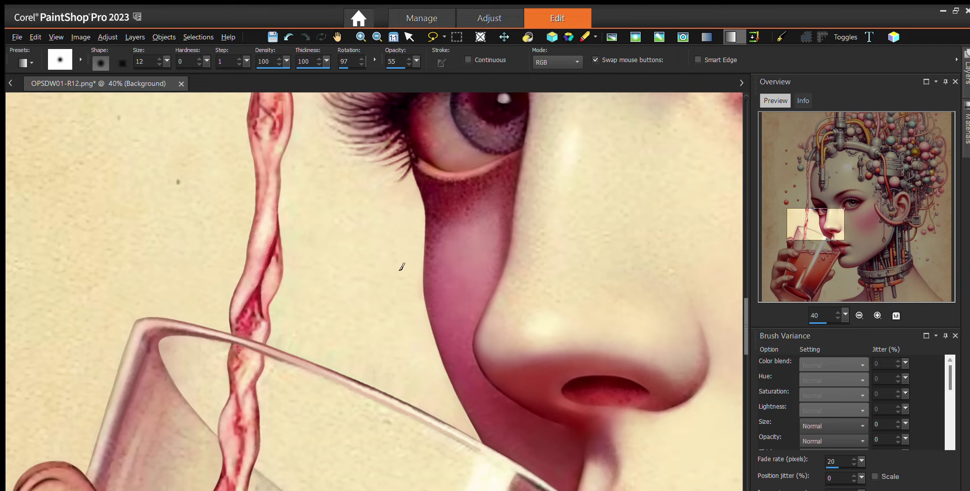
# Examine the mottled outer edge of the pink skin between the eye and the glass at several magnifications
pyautogui.scroll(1, 443, 299)
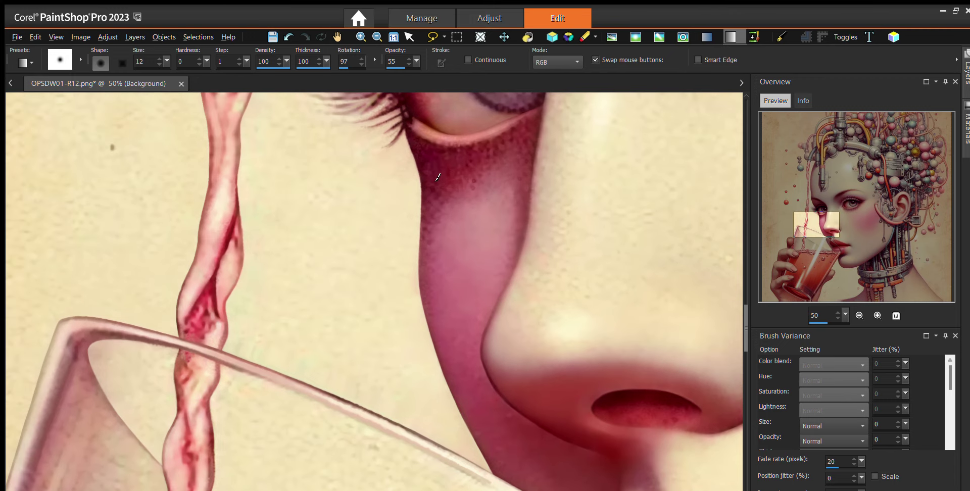
pyautogui.scroll(3, 429, 269)
pyautogui.scroll(2, 435, 291)
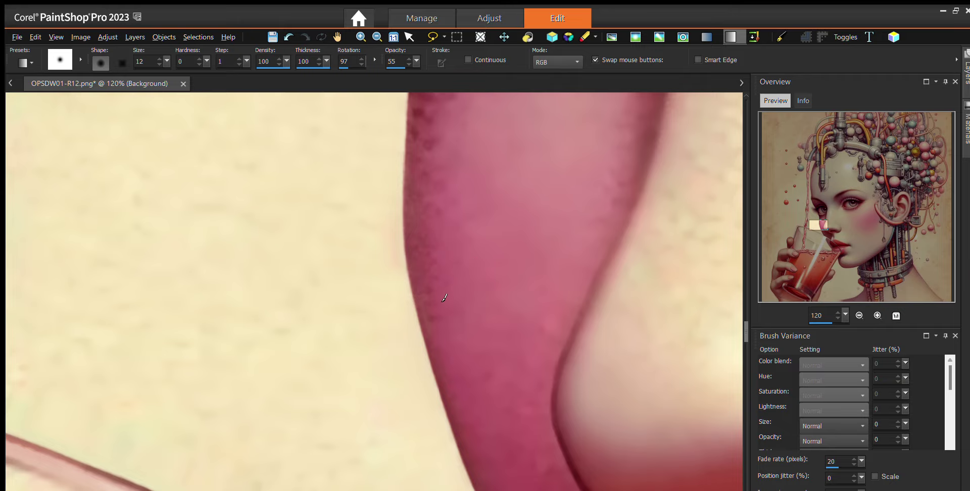
pyautogui.scroll(4, 435, 293)
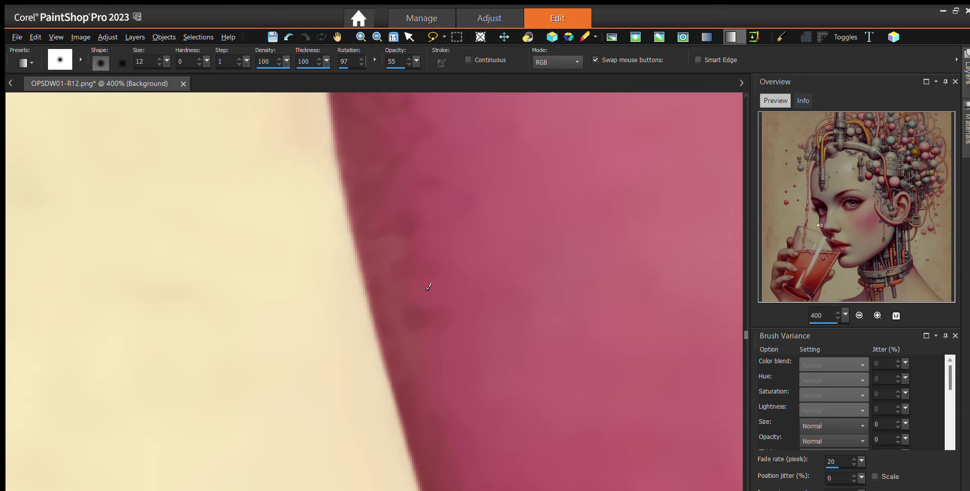
pyautogui.scroll(-2, 429, 286)
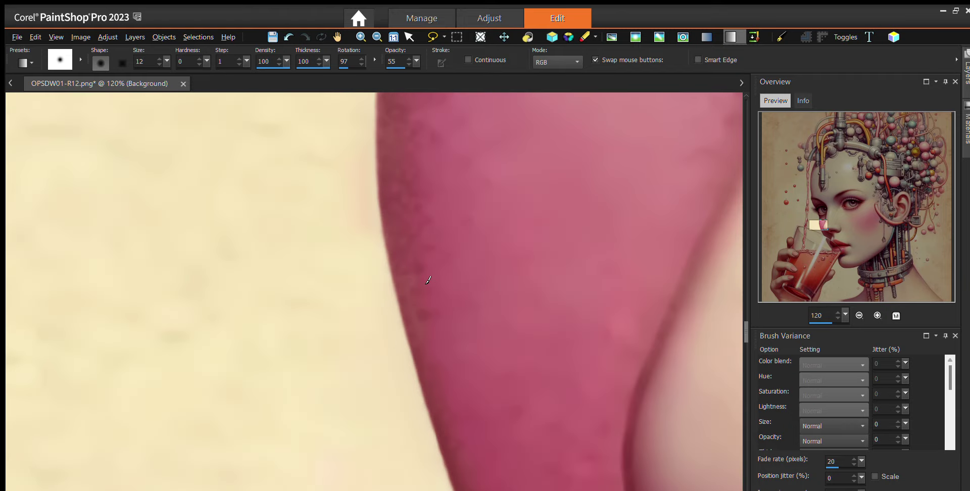
pyautogui.scroll(-1, 427, 273)
pyautogui.scroll(1, 473, 127)
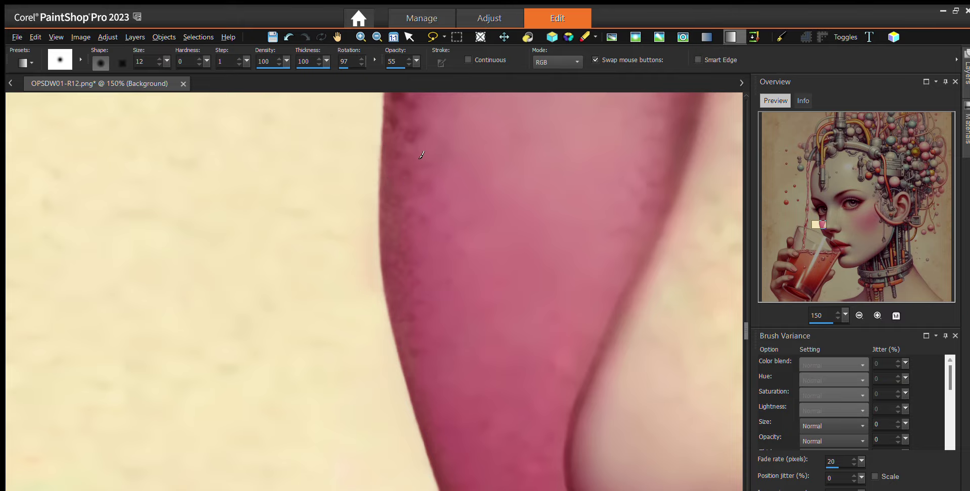
pyautogui.scroll(-4, 414, 170)
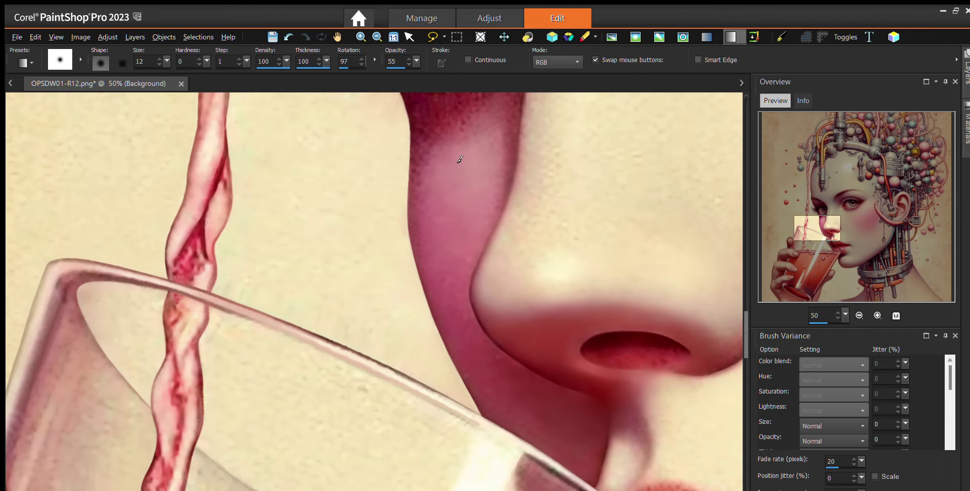
pyautogui.scroll(2, 453, 183)
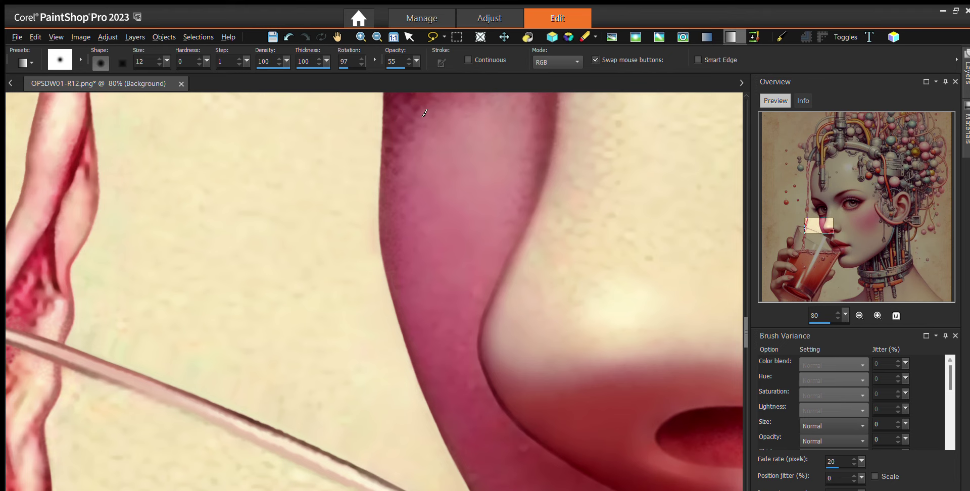
# Compare the pink patch's outer edge and the nose outline with the surrounding face at several magnifications
pyautogui.scroll(-2, 430, 185)
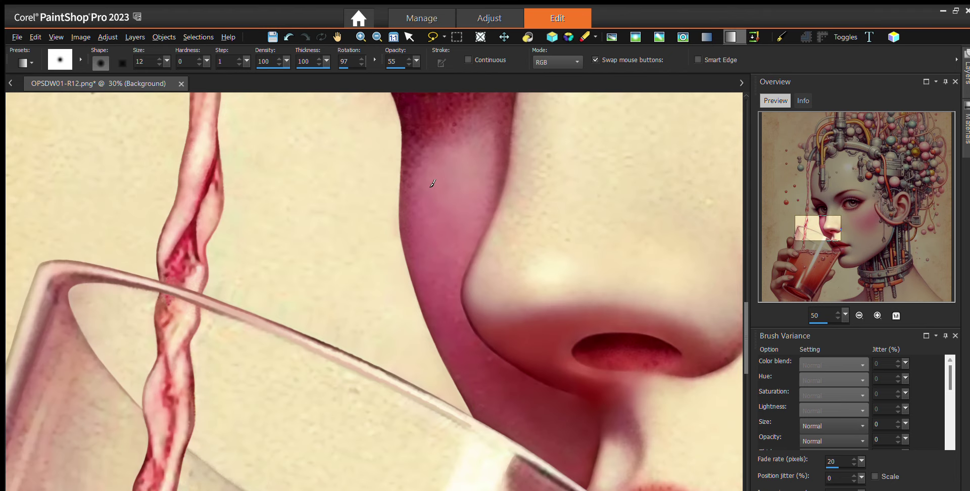
pyautogui.scroll(-2, 432, 183)
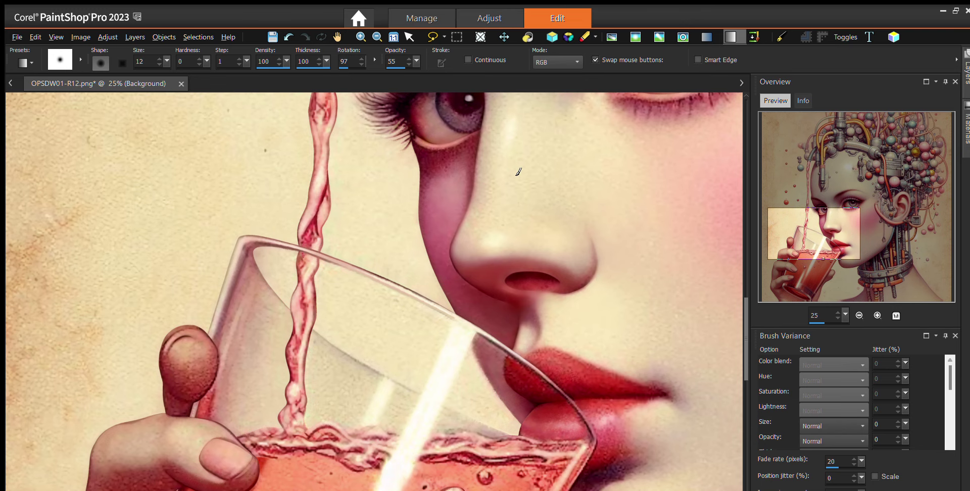
pyautogui.scroll(1, 484, 94)
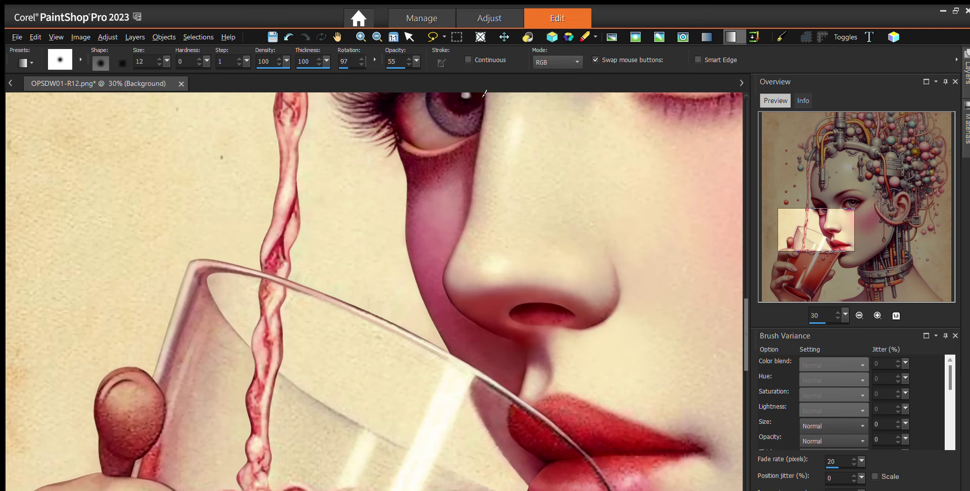
pyautogui.scroll(2, 410, 164)
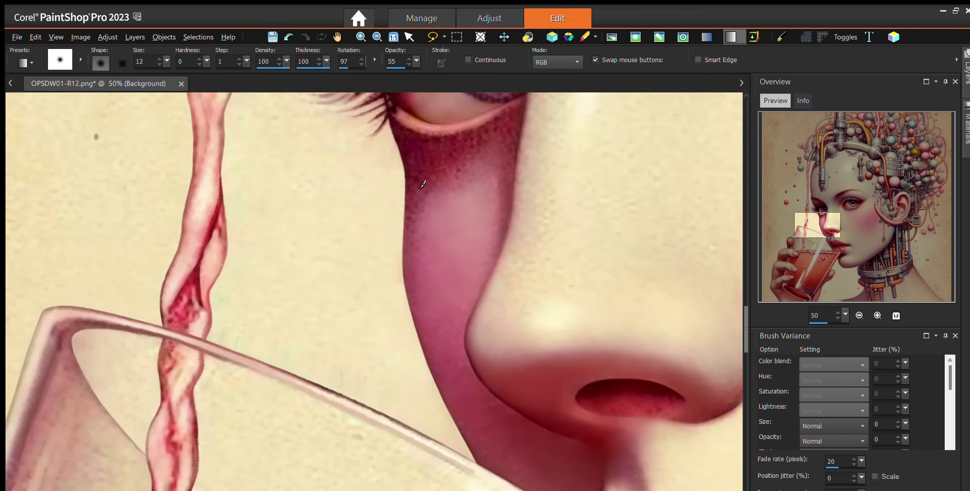
pyautogui.scroll(1, 491, 242)
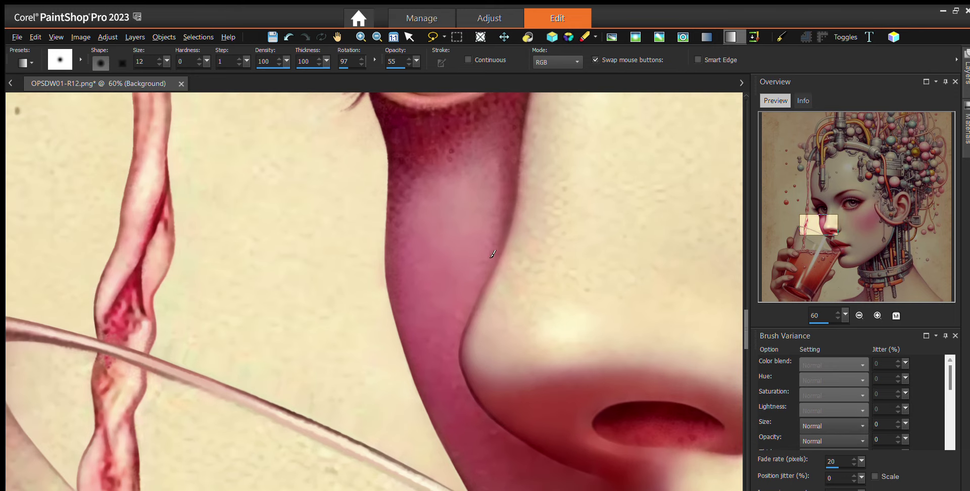
pyautogui.scroll(2, 491, 261)
pyautogui.scroll(1, 483, 281)
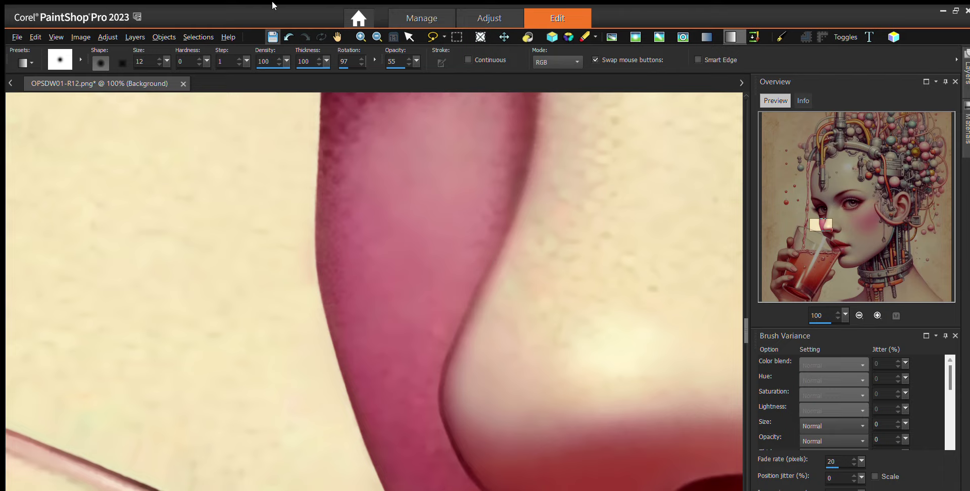
# Undo the last two brush strokes, add a short touch-up on the nose outline beside the pink patch, and check it against the whole face
pyautogui.click(288, 37)
pyautogui.click(288, 37)
pyautogui.moveTo(472, 275); pyautogui.dragTo(474, 265)
pyautogui.scroll(-1, 533, 216)
pyautogui.scroll(-4, 533, 216)
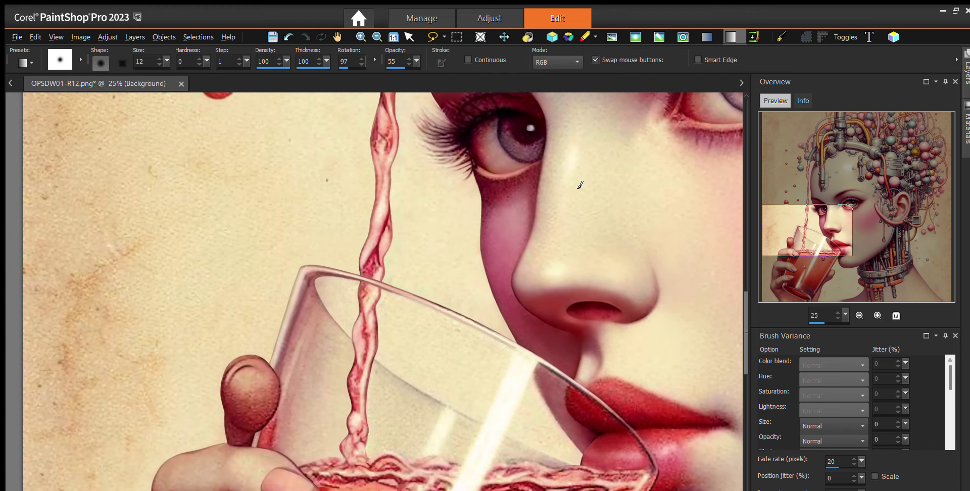
pyautogui.scroll(-1, 535, 120)
pyautogui.scroll(-1, 535, 120)
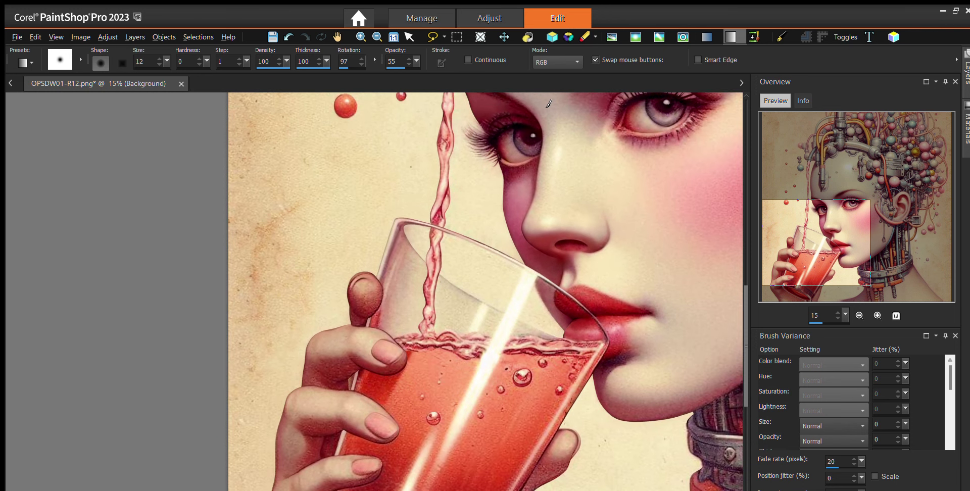
# Examine the shaded eye, its upper eyelid and the dark edge along the nose bridge at several magnifications
pyautogui.scroll(1, 548, 103)
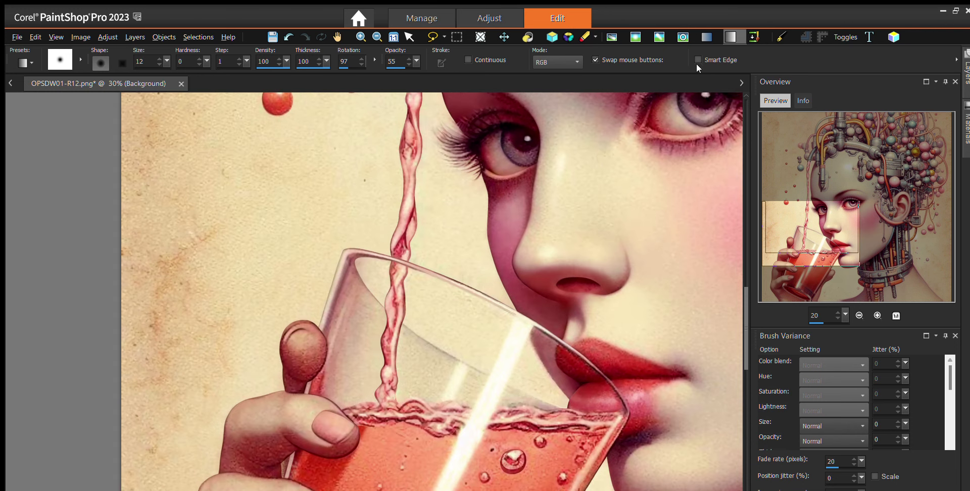
pyautogui.scroll(3, 647, 132)
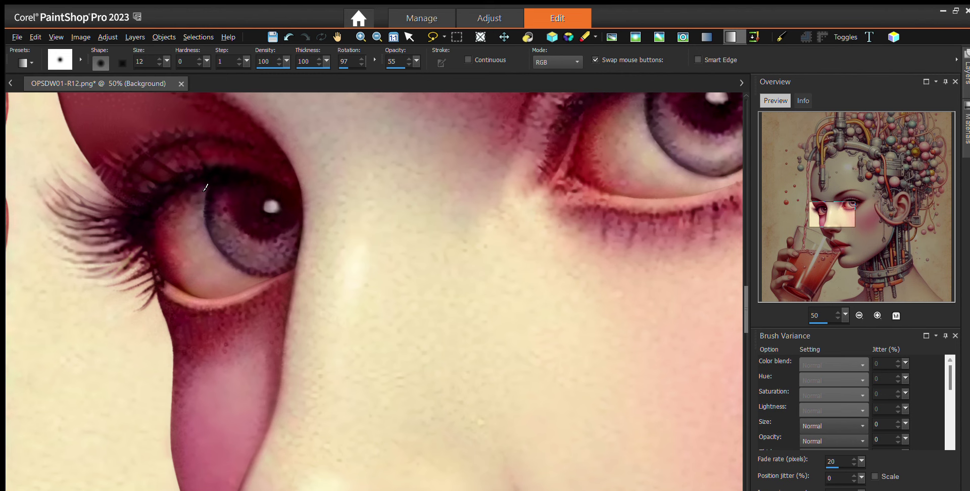
pyautogui.scroll(-3, 205, 188)
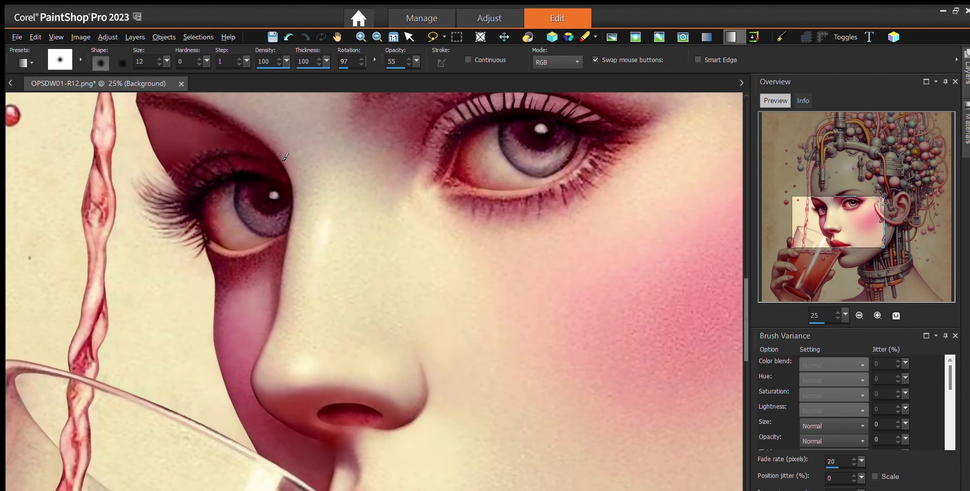
pyautogui.scroll(-2, 285, 157)
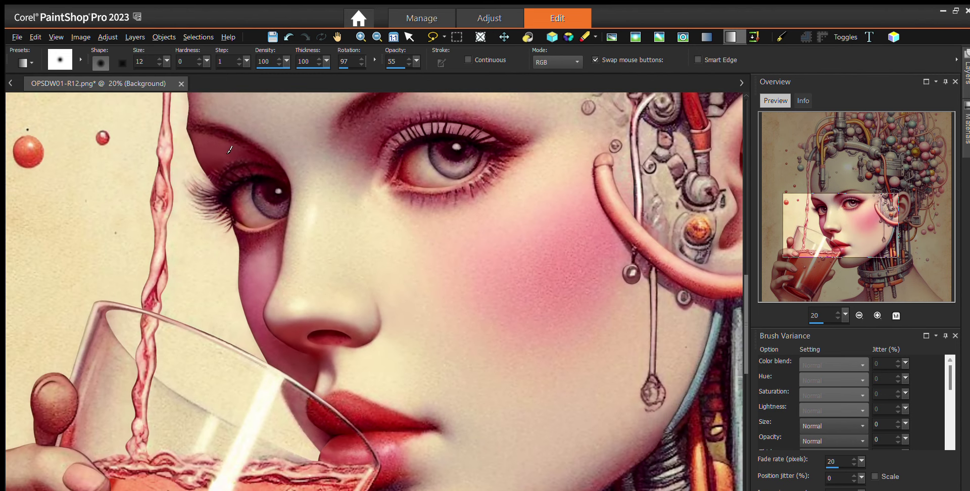
pyautogui.scroll(1, 225, 148)
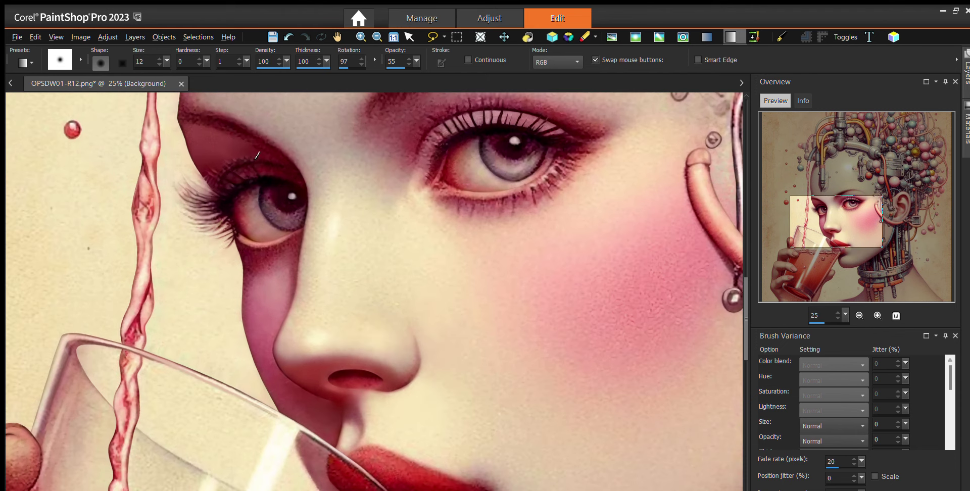
pyautogui.scroll(2, 261, 138)
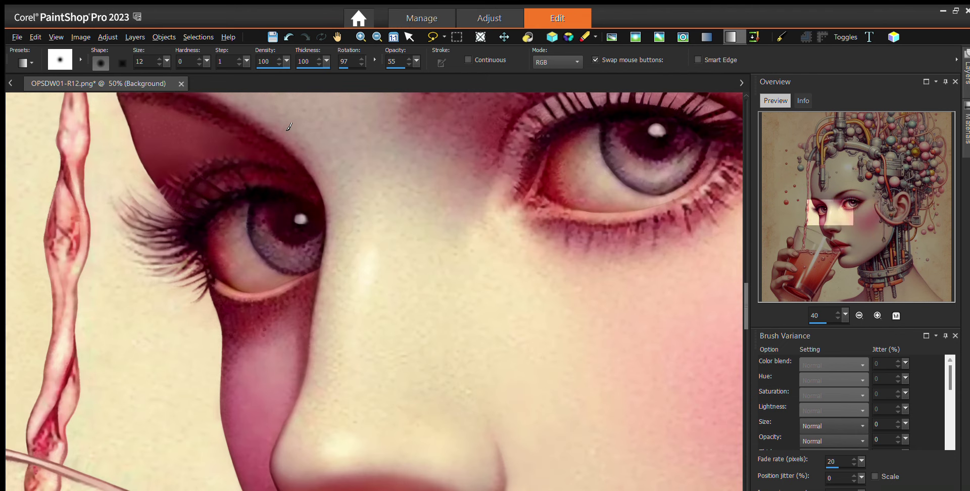
pyautogui.scroll(2, 289, 126)
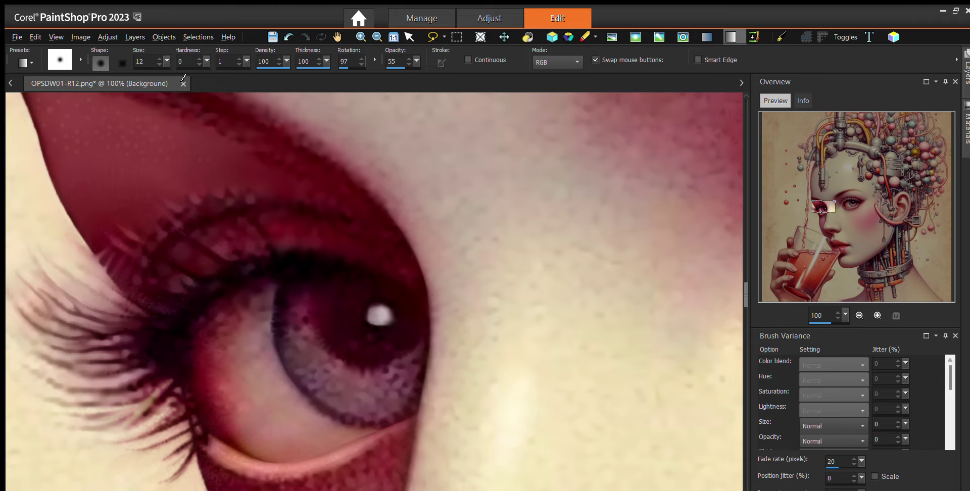
pyautogui.scroll(2, 183, 77)
pyautogui.scroll(2, 232, 111)
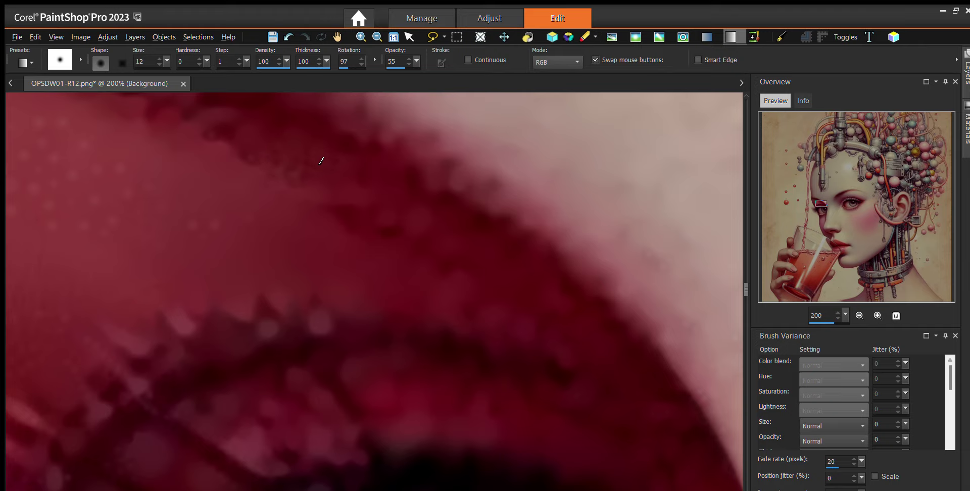
pyautogui.scroll(-4, 329, 127)
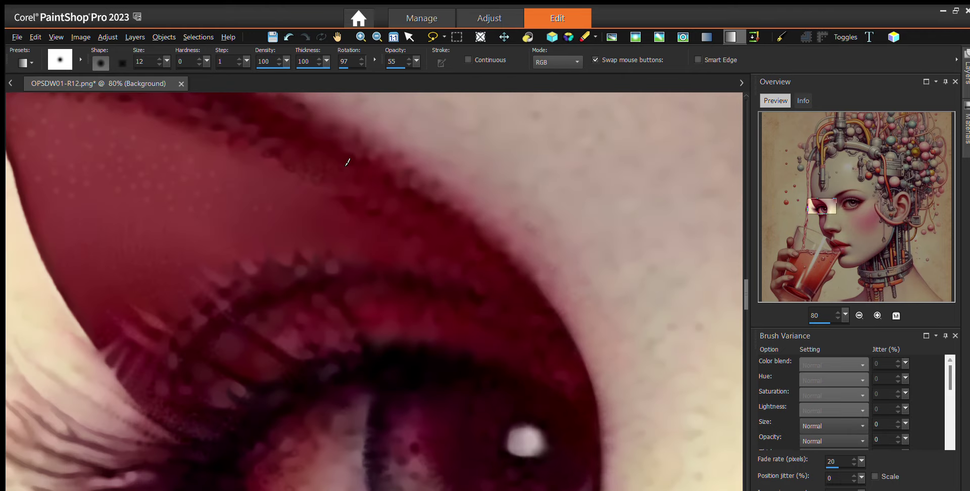
pyautogui.scroll(-1, 348, 160)
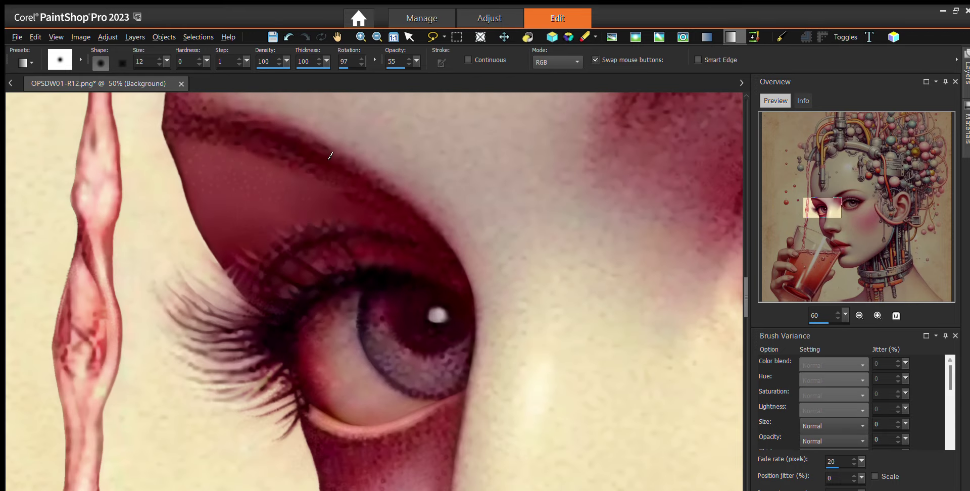
pyautogui.scroll(-1, 328, 154)
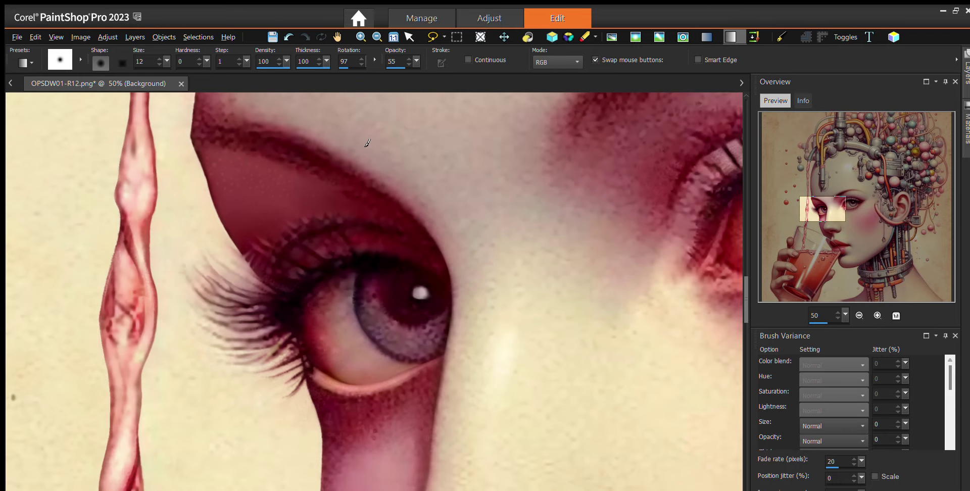
pyautogui.scroll(3, 365, 144)
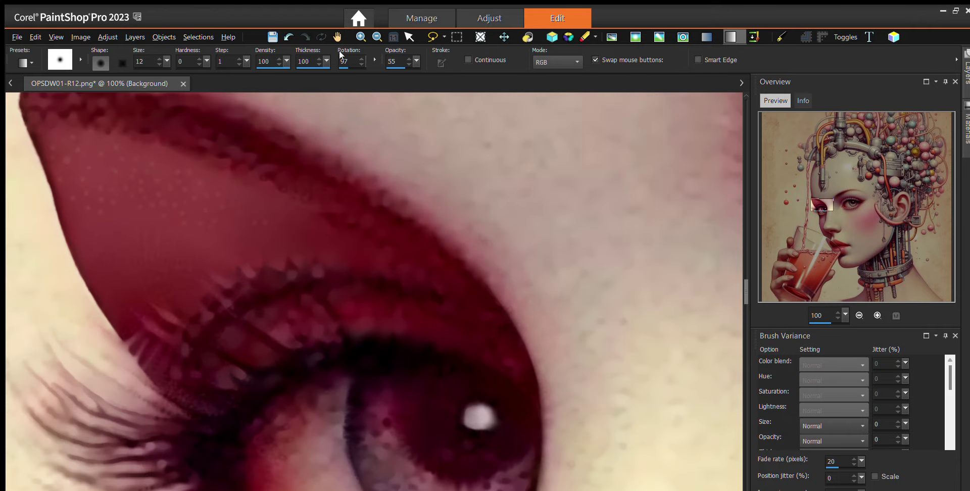
# Set the Lighten/Darken brush's size to 14 for the dark eyelid edge beside the nose bridge
pyautogui.click(159, 59)
pyautogui.click(159, 59)
pyautogui.scroll(1, 496, 268)
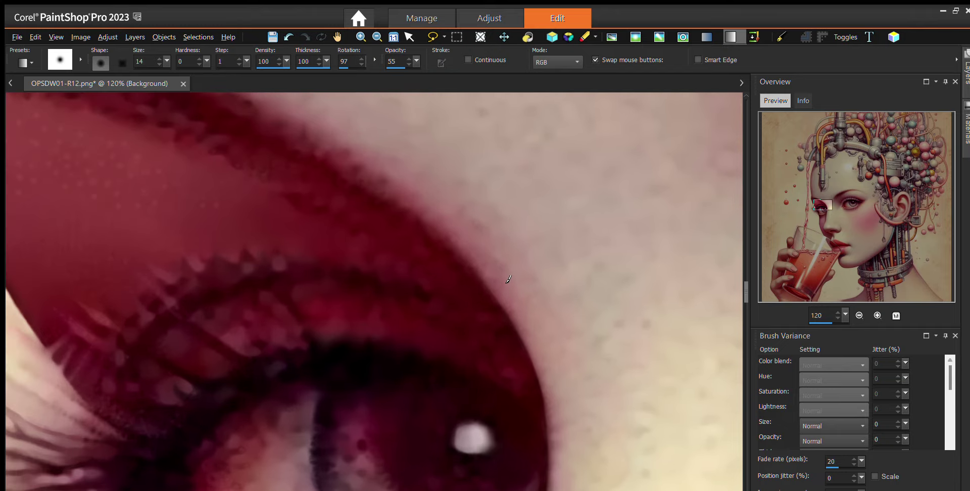
pyautogui.scroll(1, 498, 255)
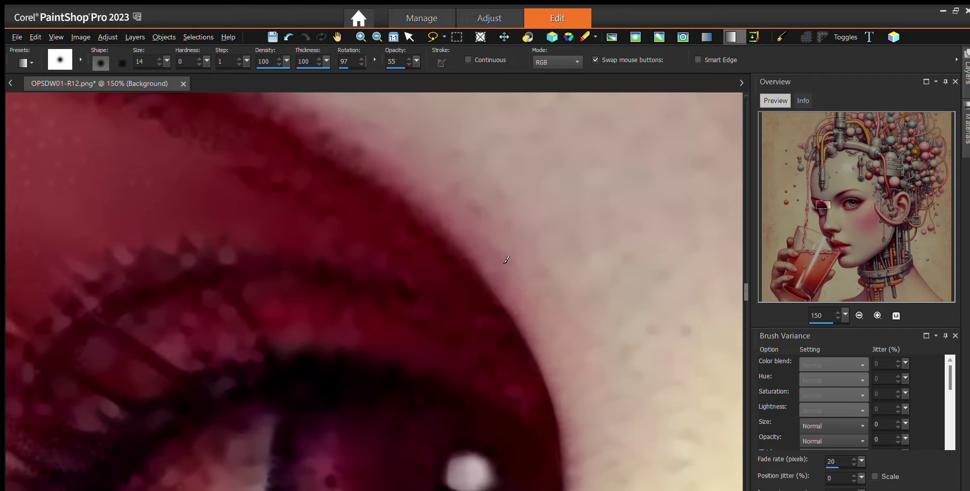
pyautogui.scroll(1, 506, 259)
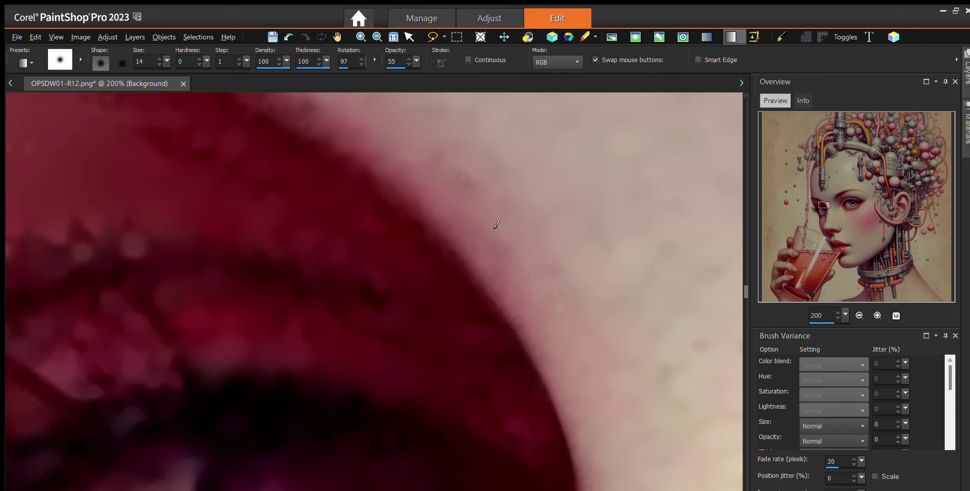
# Examine the upper eyelid crease, the lashes and the eyelid's edge toward the nose bridge, close up and against the face
pyautogui.scroll(-2, 509, 207)
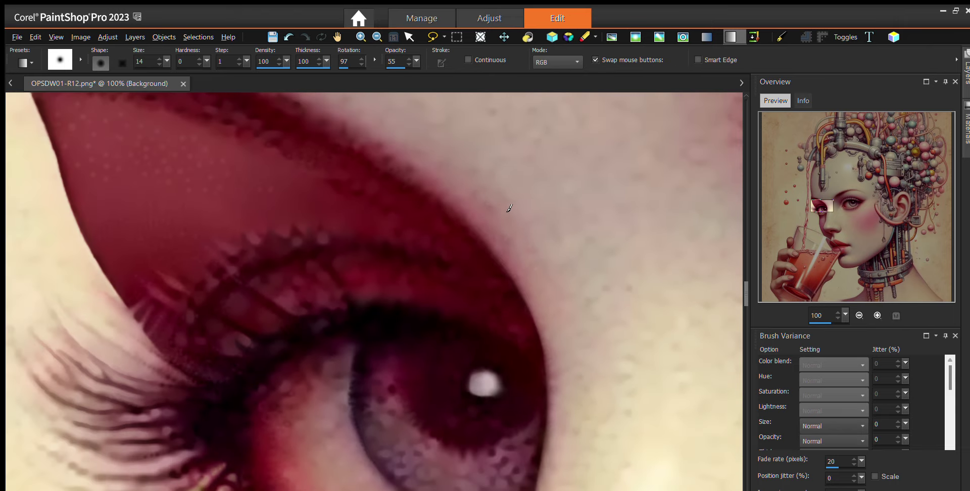
pyautogui.scroll(-1, 509, 208)
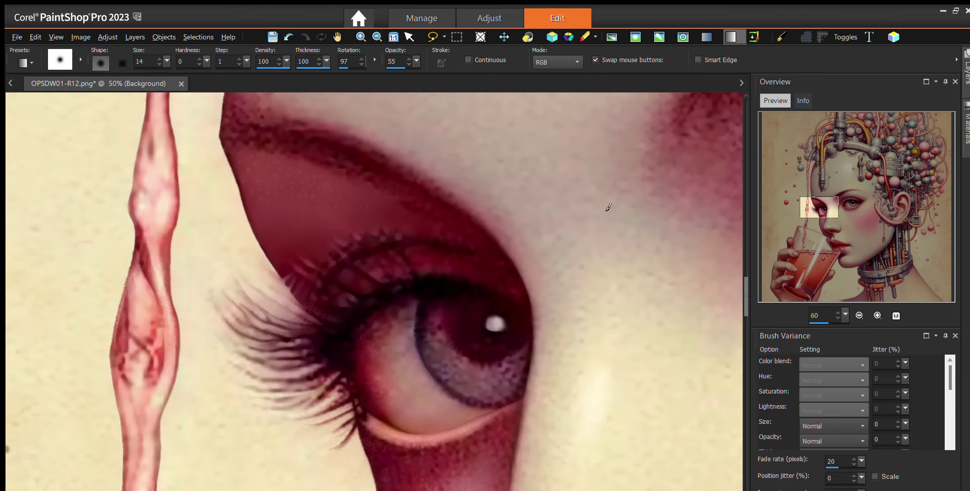
pyautogui.scroll(-1, 608, 207)
pyautogui.scroll(-1, 604, 209)
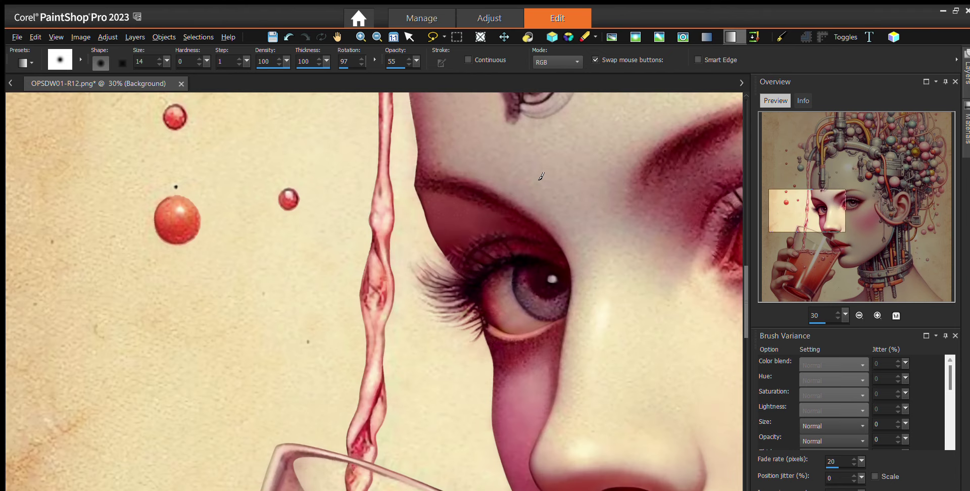
pyautogui.scroll(2, 563, 220)
pyautogui.scroll(2, 502, 227)
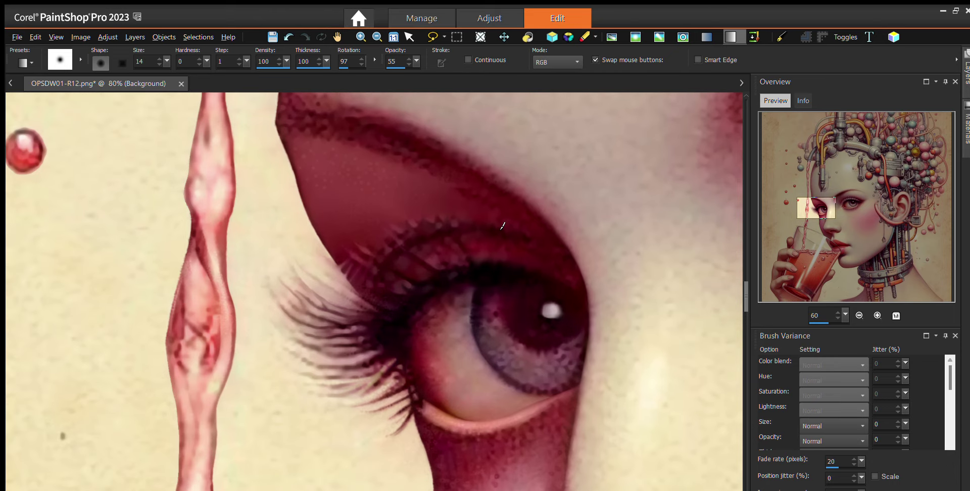
pyautogui.scroll(3, 495, 241)
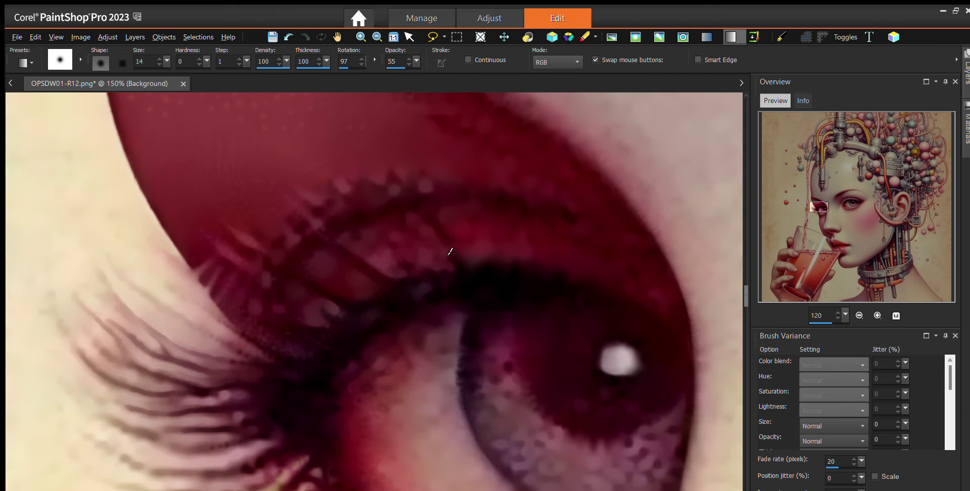
pyautogui.scroll(2, 420, 213)
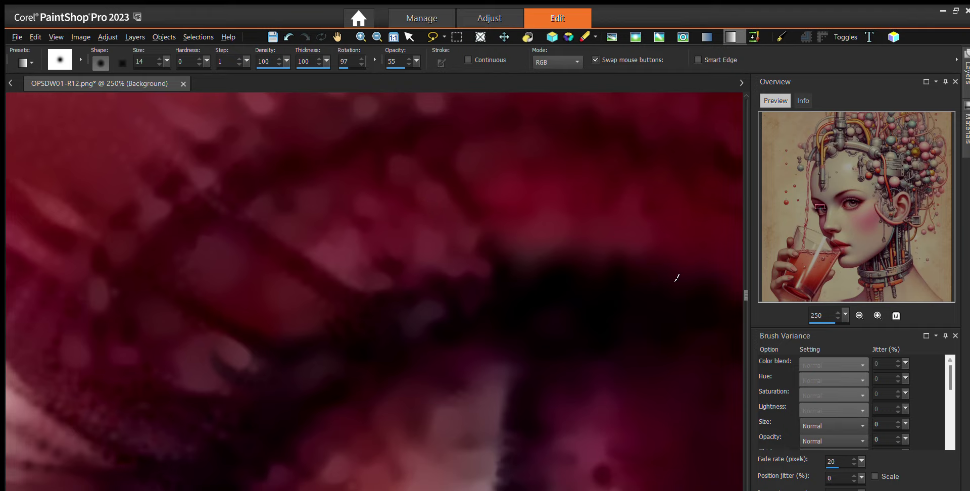
pyautogui.scroll(-2, 629, 265)
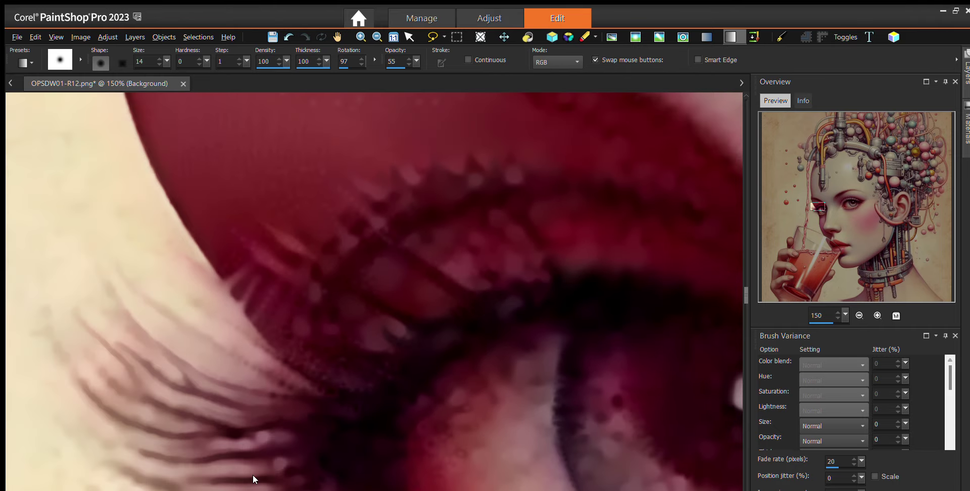
pyautogui.hscroll(4, 253, 475)
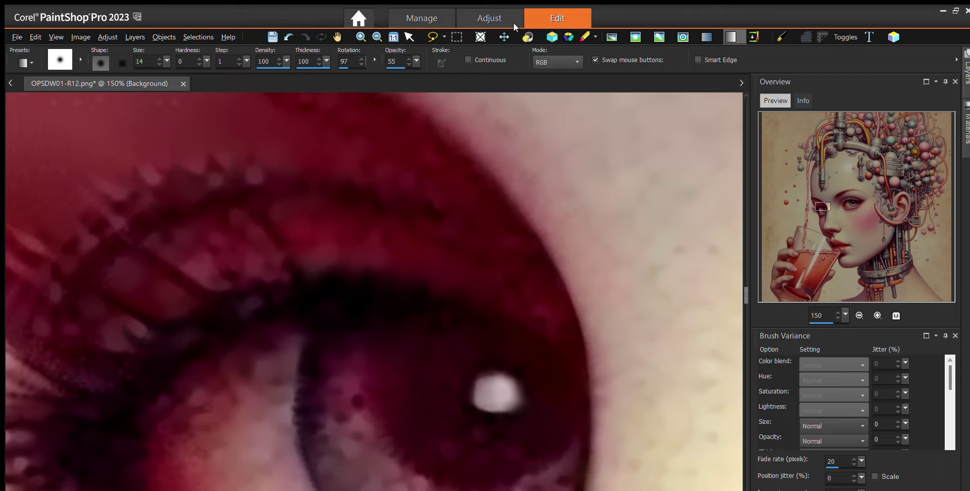
# Switch to the retouch brush with size 12, opacity 80 and Use all layers off, and set its size variance to Fade Out
pyautogui.click(611, 37)
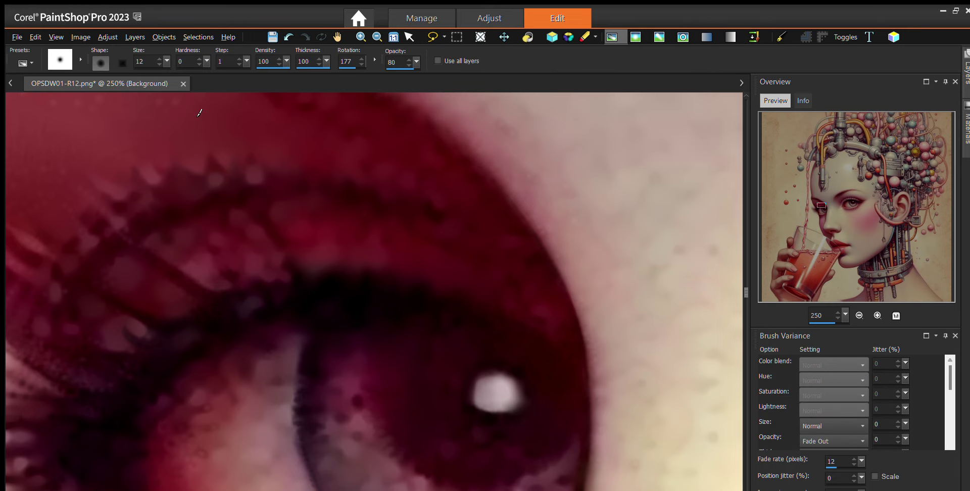
pyautogui.scroll(2, 198, 113)
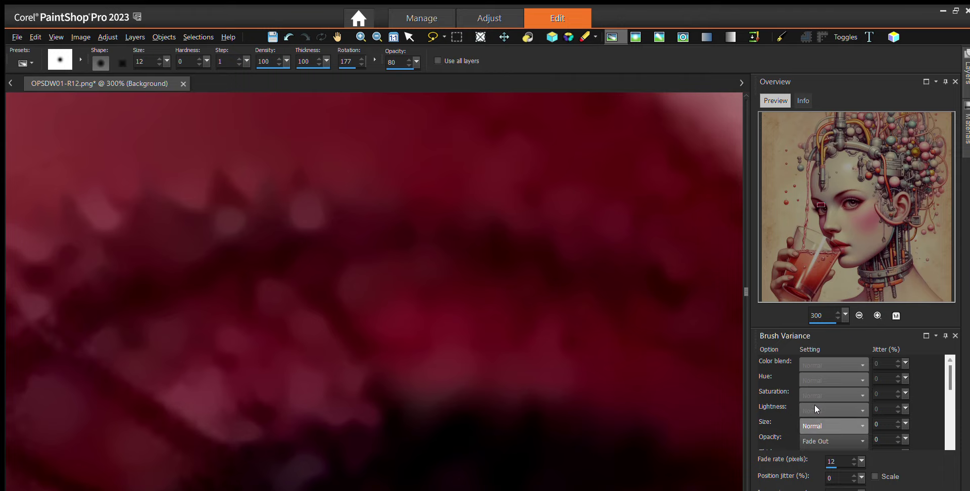
pyautogui.click(828, 465)
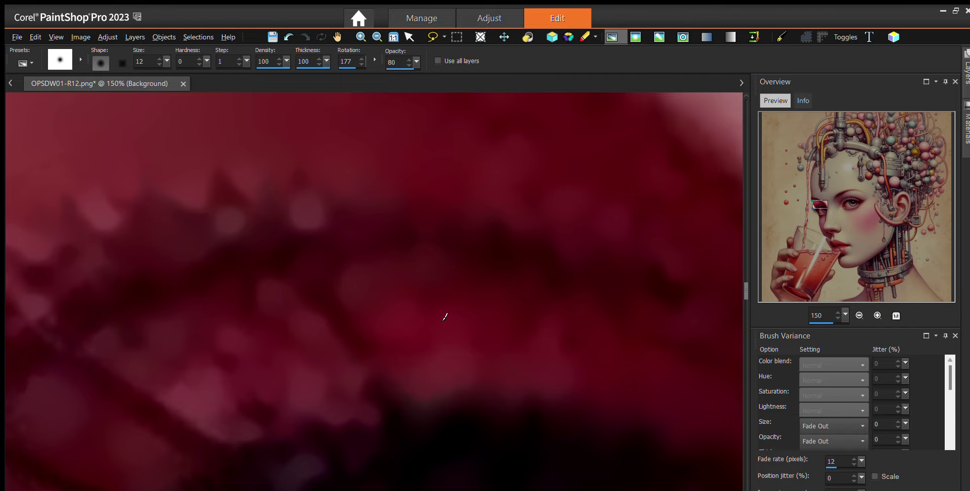
pyautogui.scroll(-2, 443, 318)
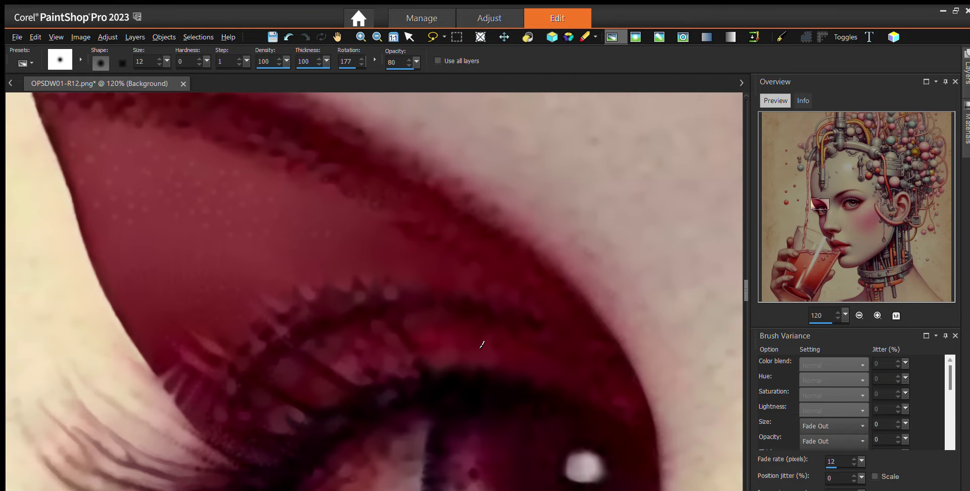
# Set the retouch brush's size to 16 and soften the mottled skin and crease of the shaded eye's upper eyelid
pyautogui.scroll(2, 481, 345)
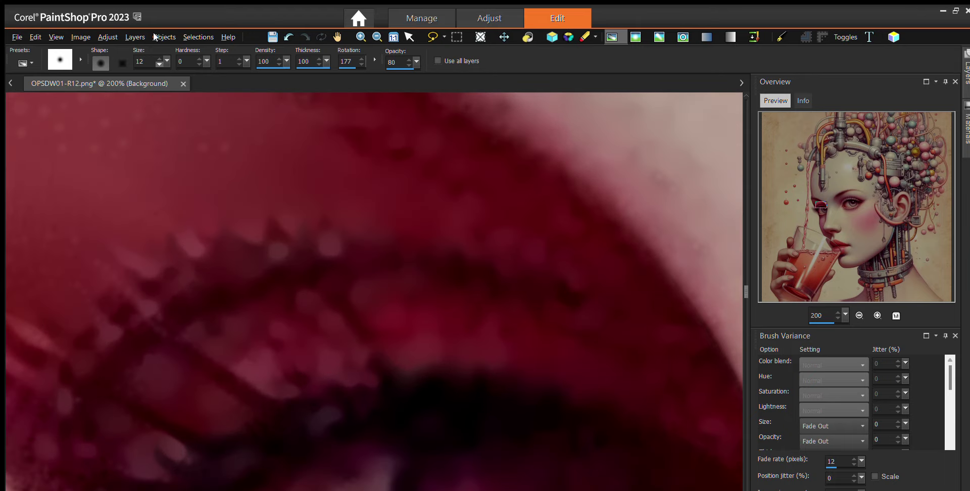
pyautogui.click(159, 59)
pyautogui.click(159, 59)
pyautogui.scroll(-3, 314, 223)
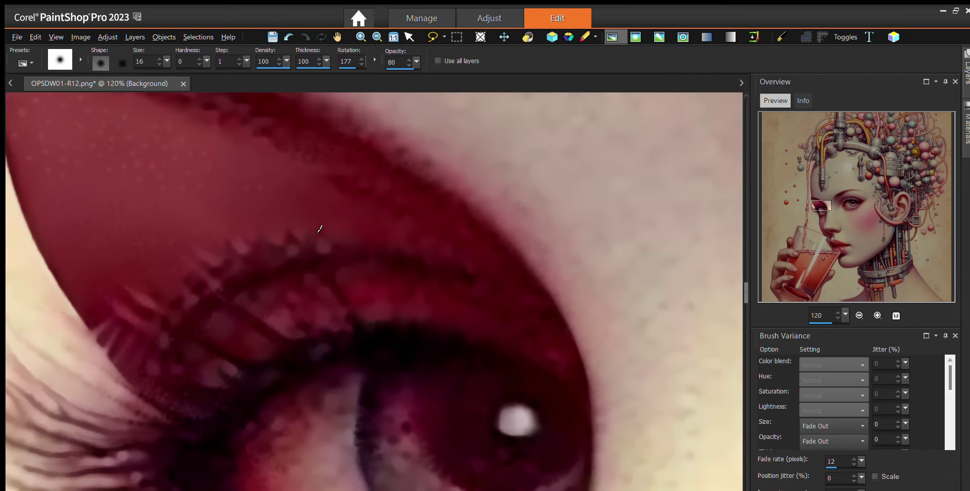
pyautogui.scroll(-1, 325, 229)
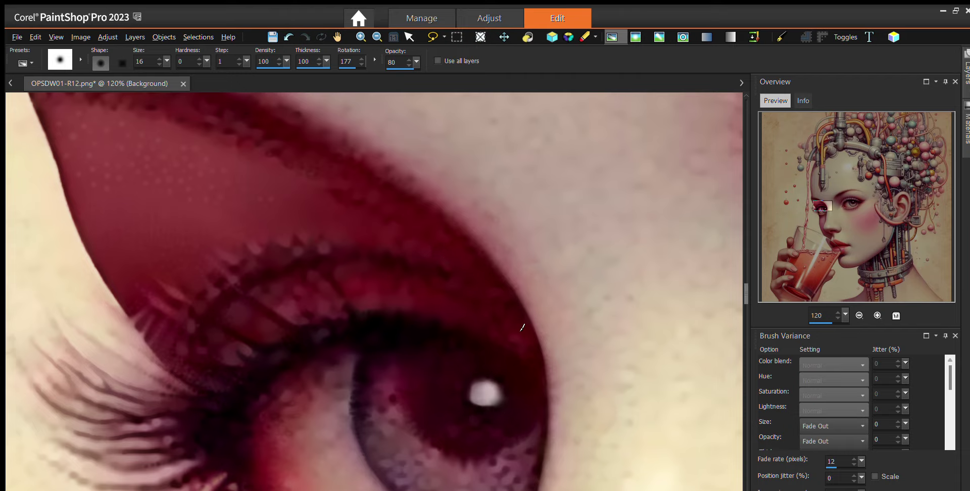
pyautogui.scroll(3, 523, 325)
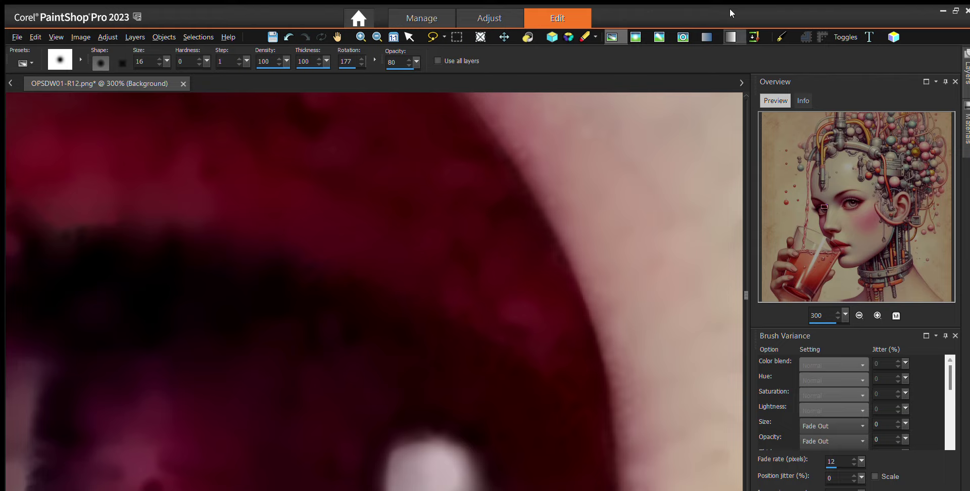
# Using the Lighten/Darken brush at size 14 and opacity 55, extend the upper eyelid's dark crease toward the nose bridge
pyautogui.click(730, 37)
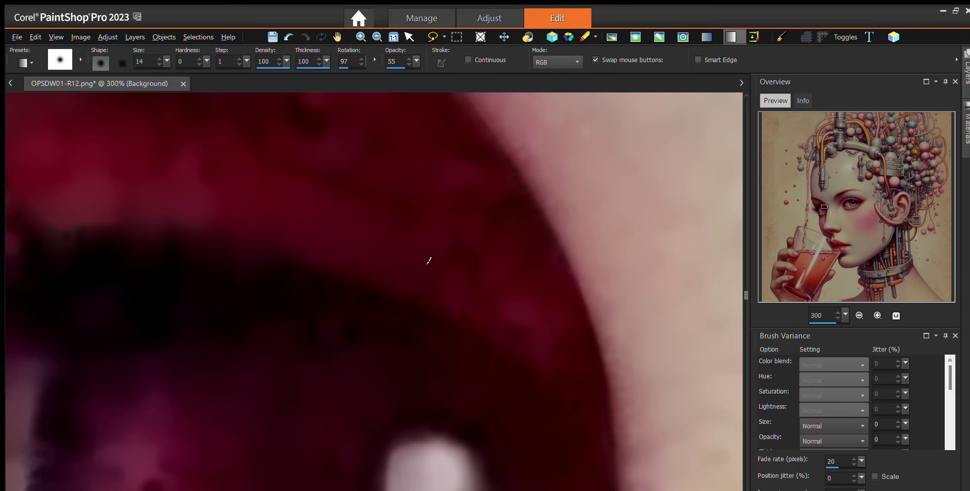
pyautogui.scroll(-2, 468, 264)
pyautogui.scroll(-1, 463, 264)
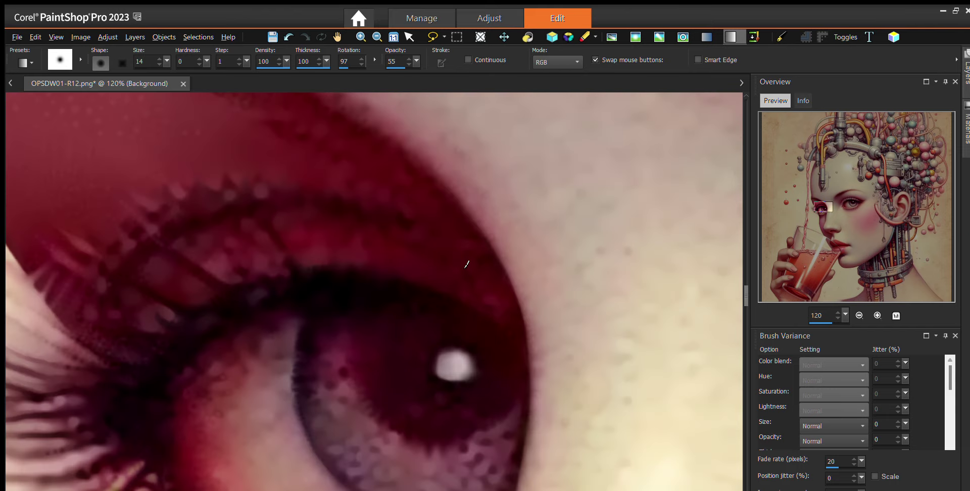
pyautogui.scroll(-1, 465, 263)
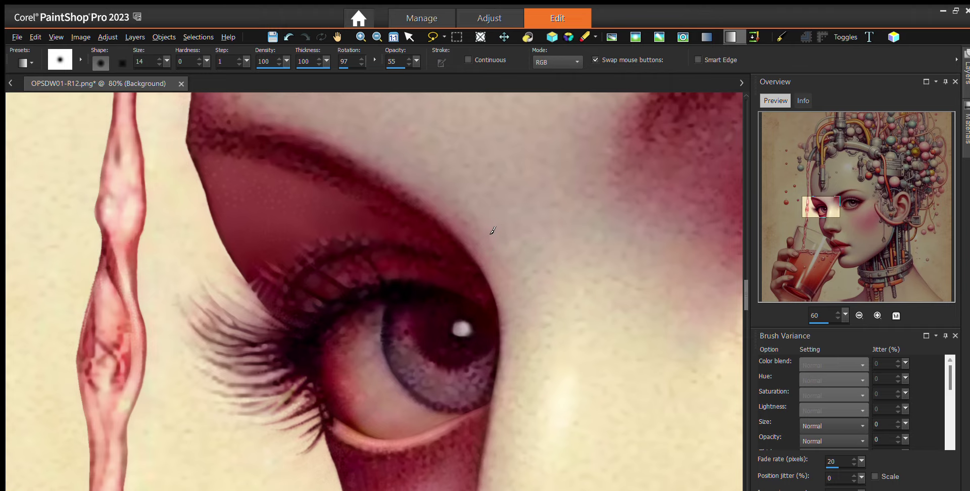
pyautogui.scroll(1, 490, 233)
pyautogui.scroll(1, 466, 177)
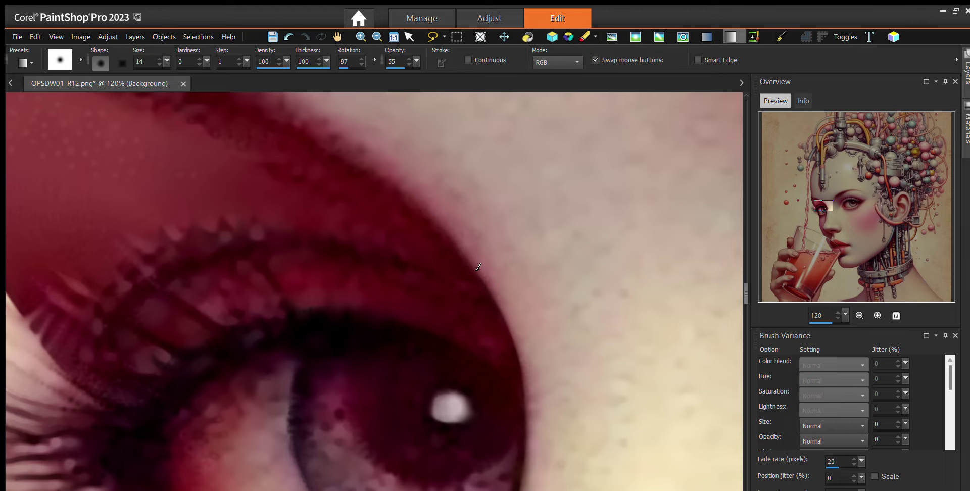
pyautogui.scroll(-4, 482, 272)
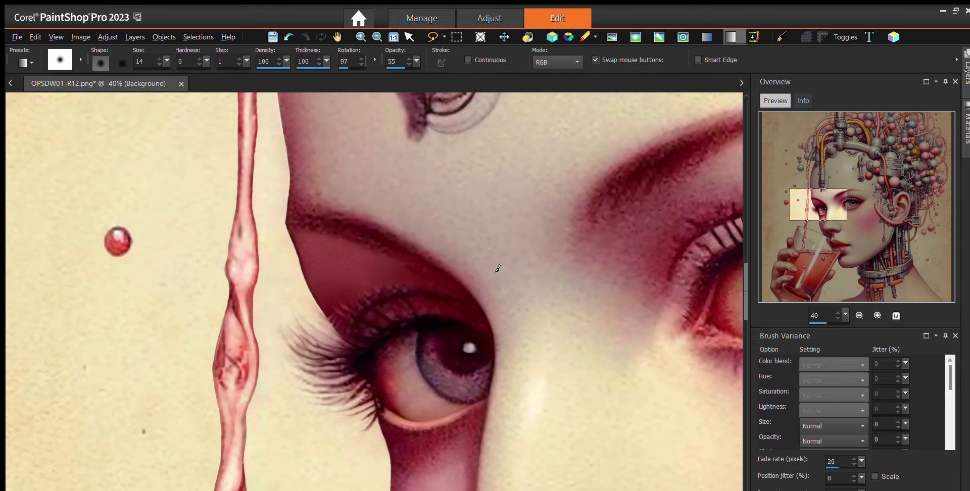
pyautogui.scroll(3, 463, 278)
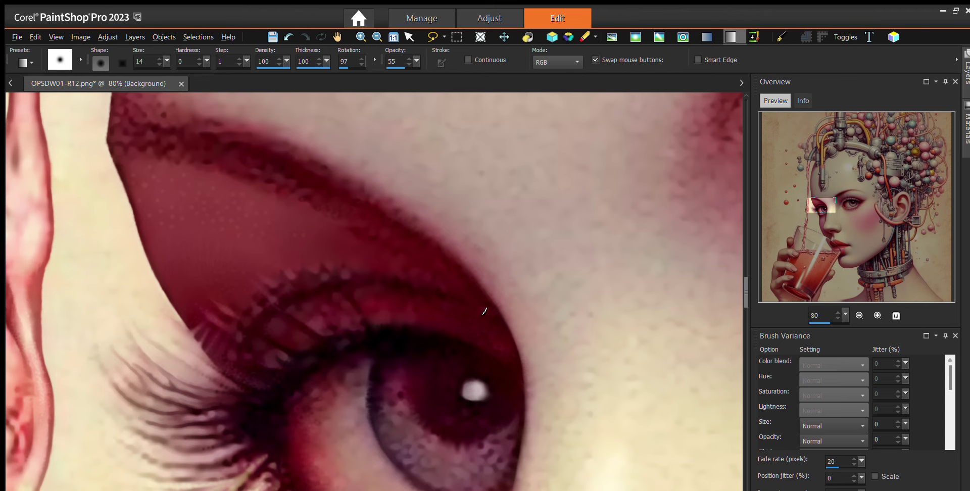
pyautogui.scroll(-4, 491, 263)
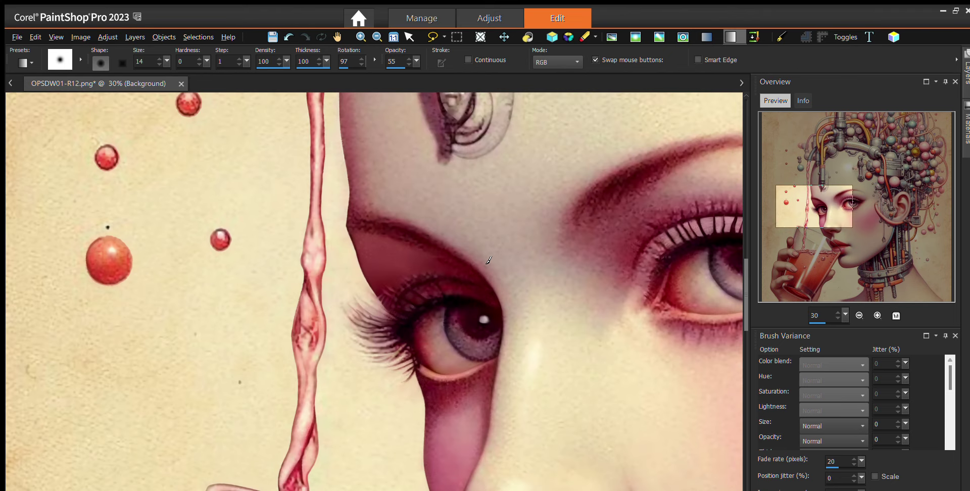
pyautogui.scroll(4, 488, 260)
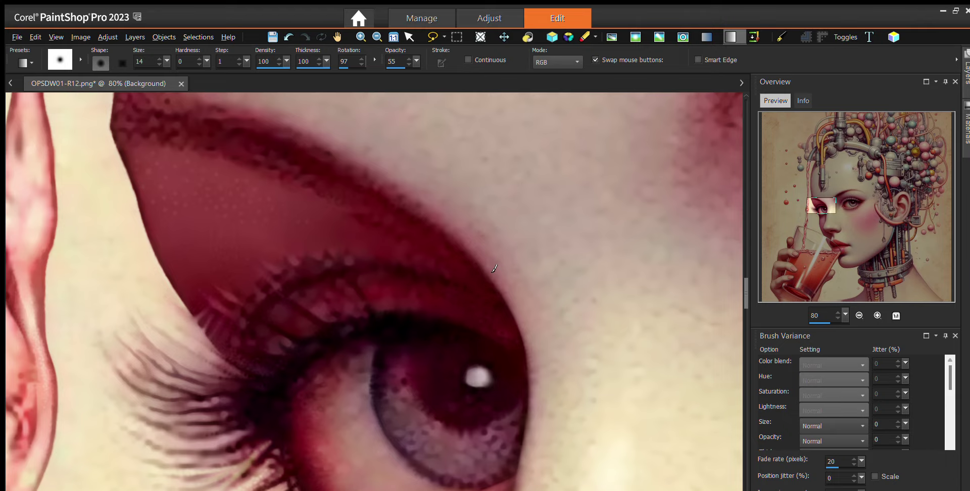
# Examine the shaded eye's upper eyelid crease close up and against the whole face
pyautogui.scroll(-3, 491, 252)
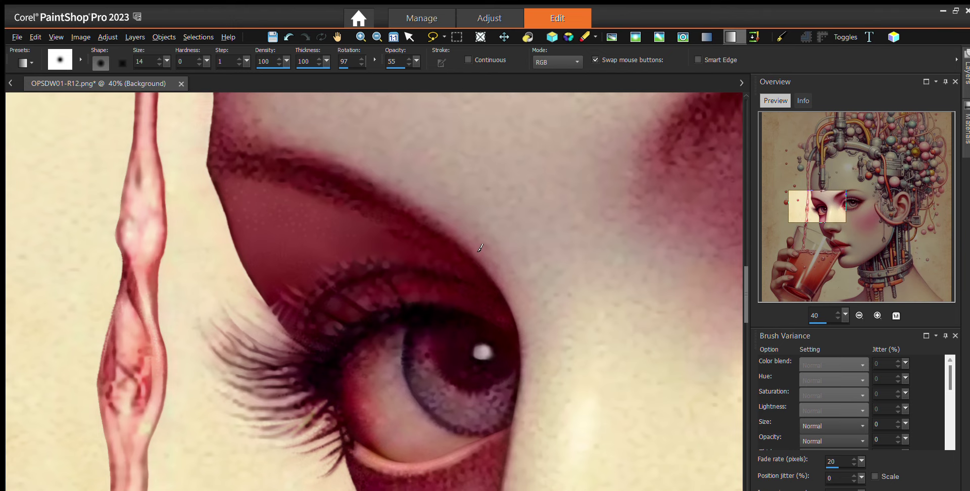
pyautogui.scroll(-2, 480, 247)
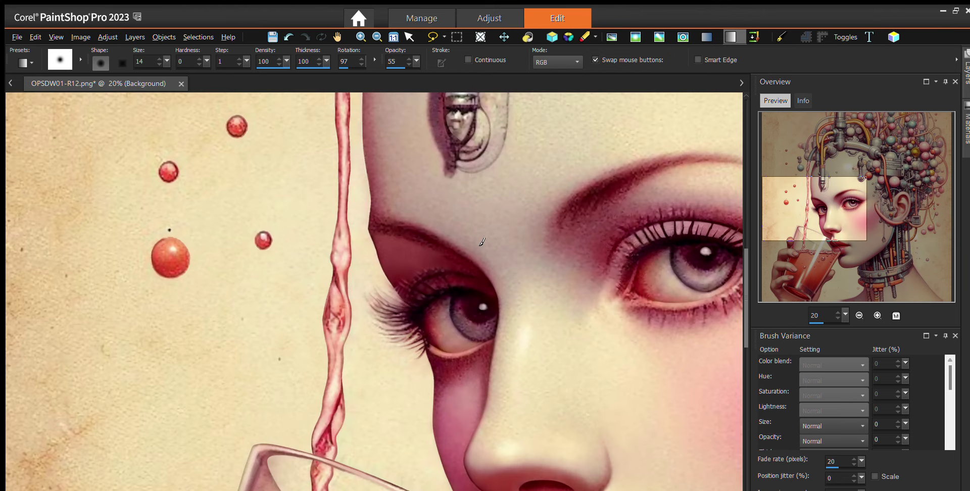
pyautogui.scroll(-1, 482, 243)
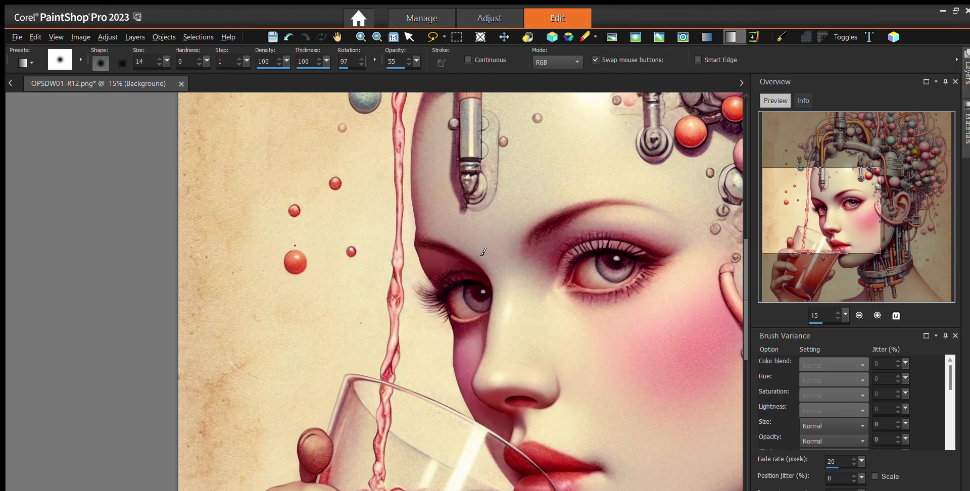
pyautogui.scroll(2, 505, 249)
pyautogui.scroll(4, 504, 247)
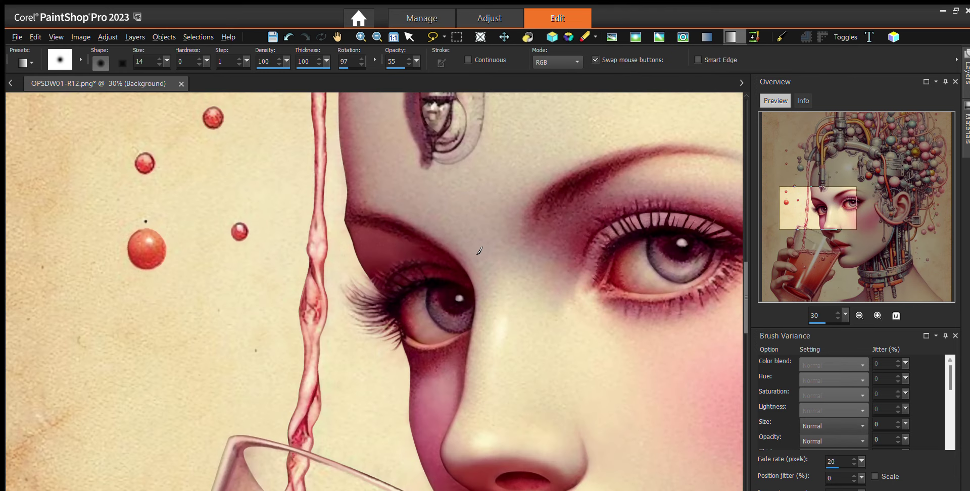
pyautogui.scroll(2, 433, 246)
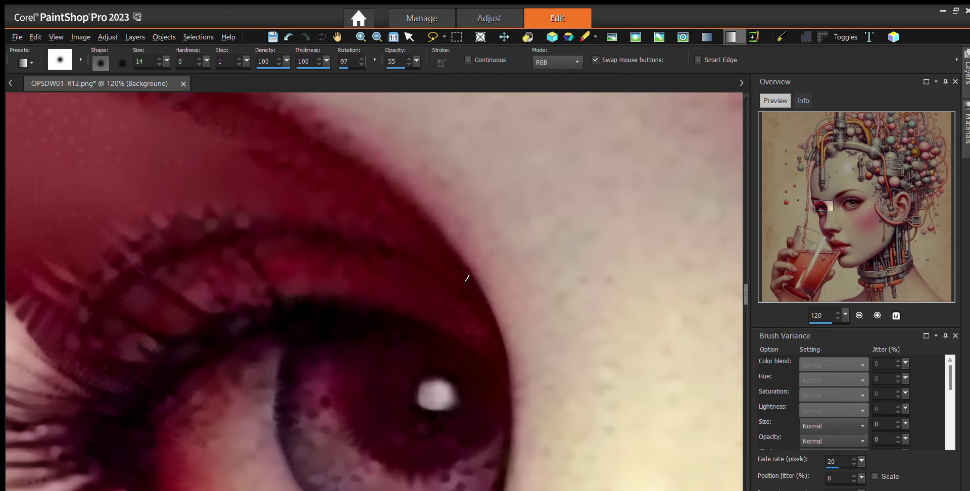
pyautogui.scroll(-3, 475, 318)
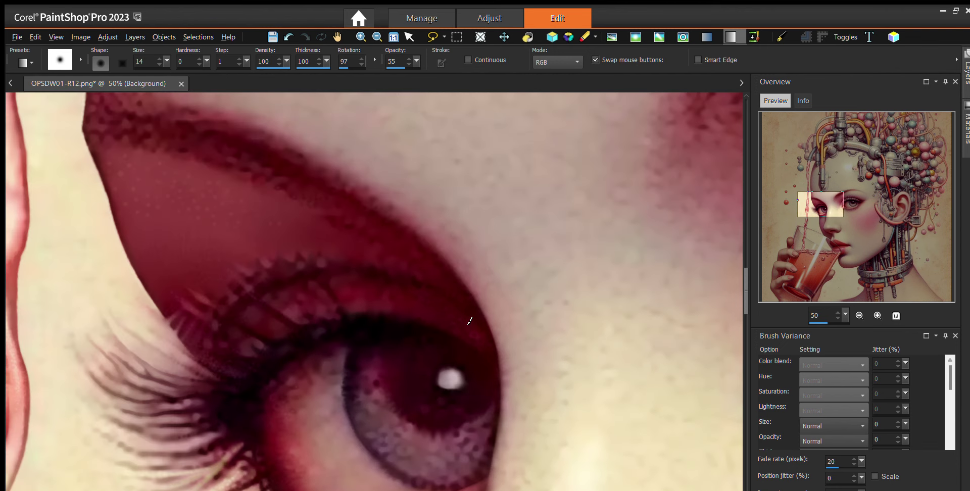
pyautogui.scroll(-1, 470, 319)
pyautogui.scroll(-1, 488, 328)
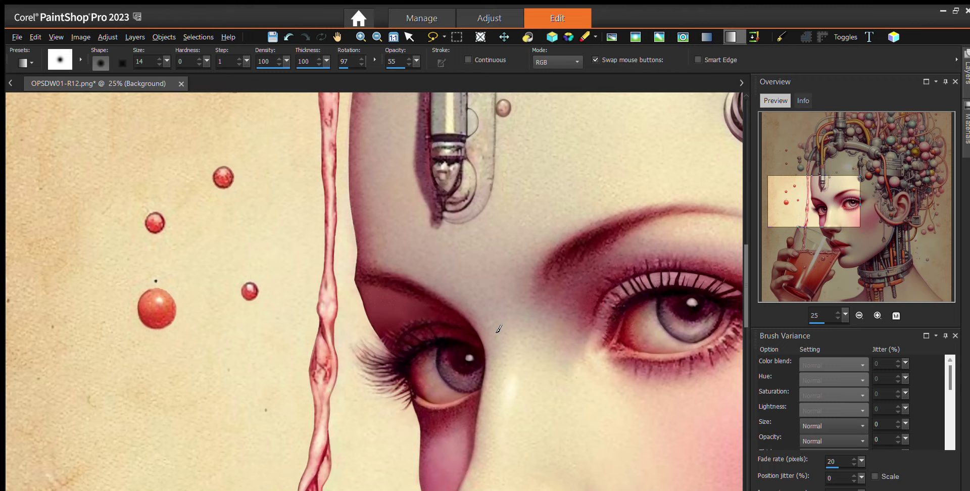
pyautogui.scroll(3, 493, 323)
pyautogui.scroll(4, 485, 313)
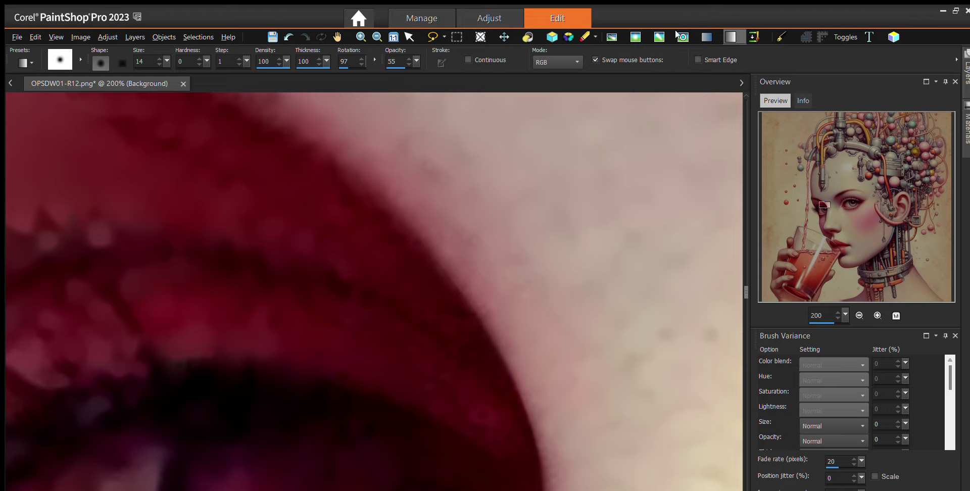
# Using the Clone brush at size 10 and opacity 55, resample nearby eyelid tones and cover the spots along the crease toward the nose bridge
pyautogui.click(754, 37)
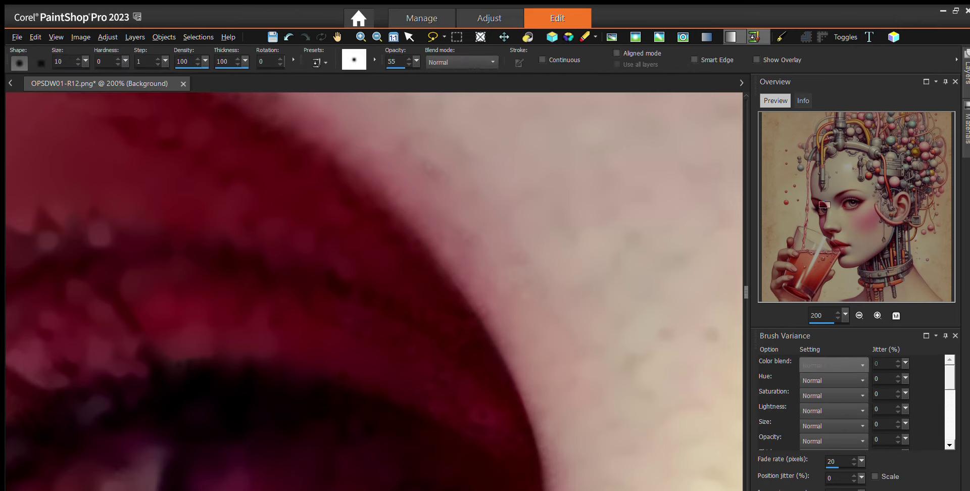
pyautogui.rightClick(342, 264)
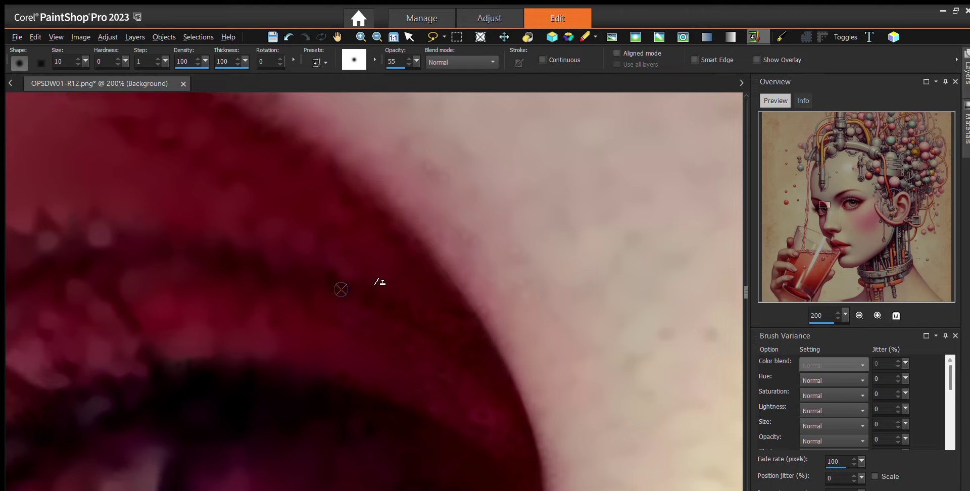
pyautogui.rightClick(379, 282)
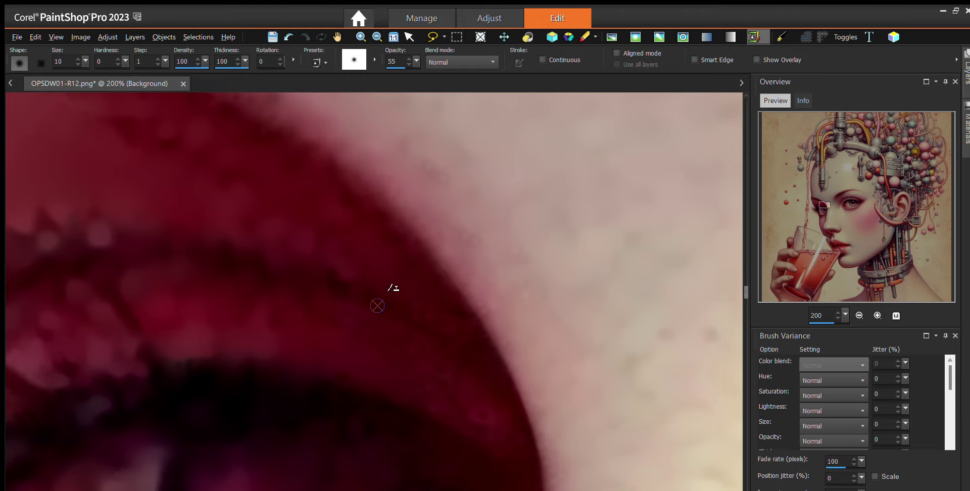
pyautogui.rightClick(403, 288)
pyautogui.rightClick(353, 270)
pyautogui.rightClick(373, 277)
pyautogui.rightClick(331, 294)
pyautogui.moveTo(334, 279); pyautogui.dragTo(339, 284)
pyautogui.rightClick(380, 292)
pyautogui.rightClick(477, 344)
pyautogui.scroll(-3, 480, 343)
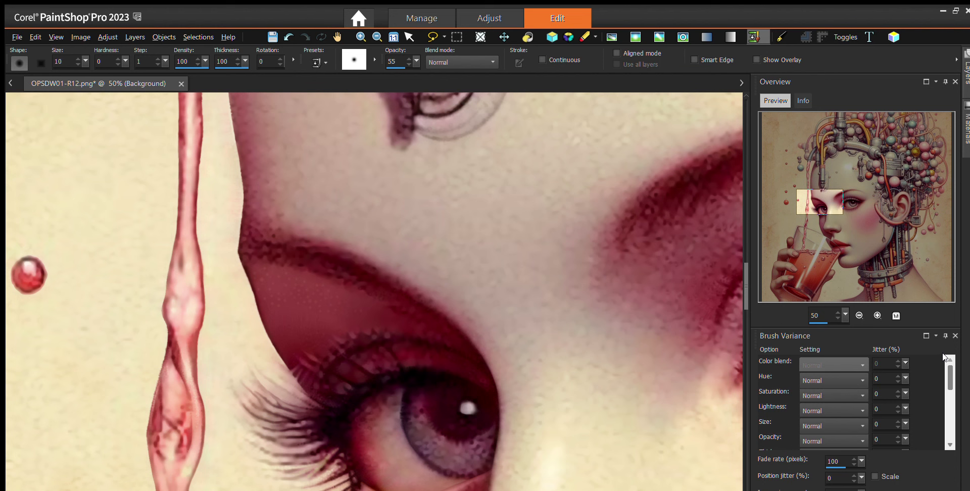
# Clone neighbouring red tones over the uneven patches along the upper eyelid's crease and on the skin above it
pyautogui.scroll(-2, 530, 413)
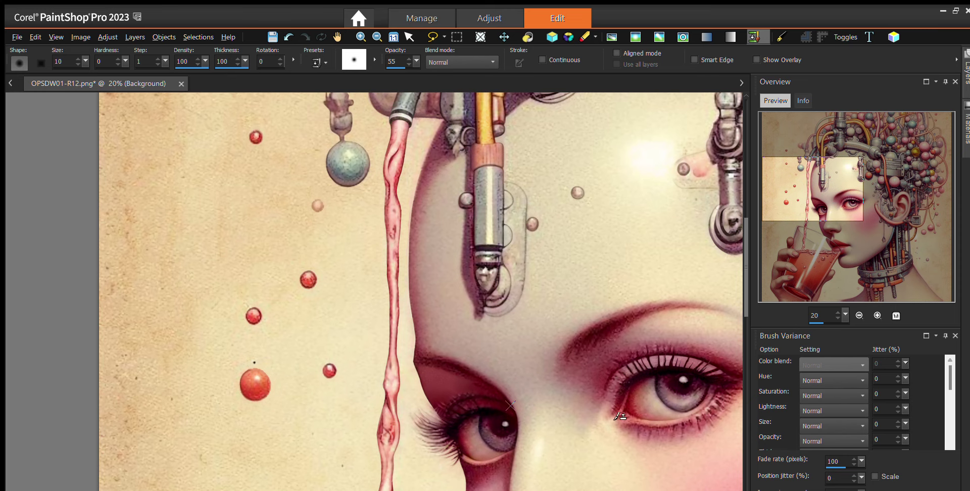
pyautogui.scroll(1, 529, 411)
pyautogui.scroll(3, 529, 411)
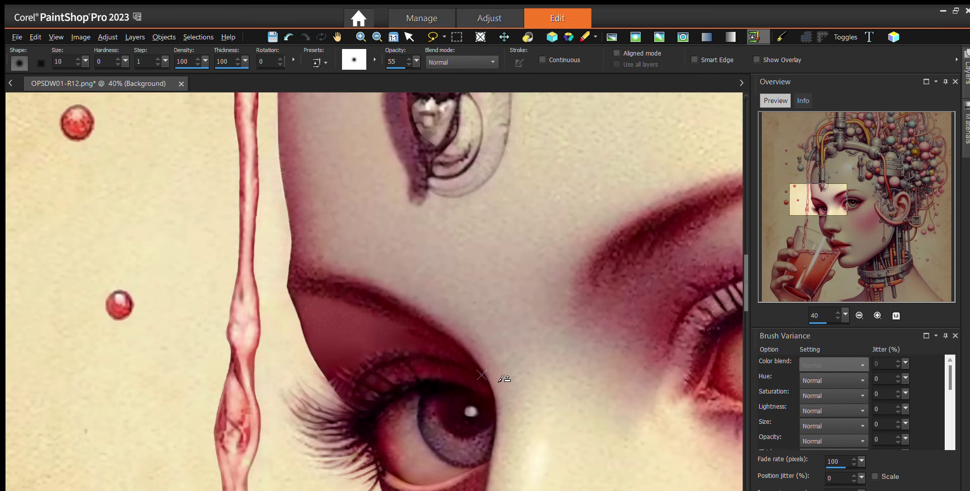
pyautogui.scroll(1, 454, 333)
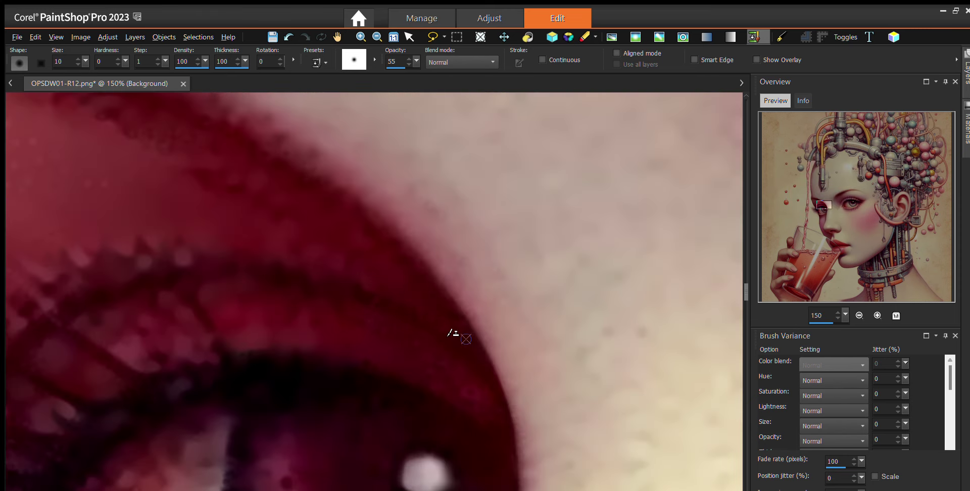
pyautogui.scroll(1, 288, 249)
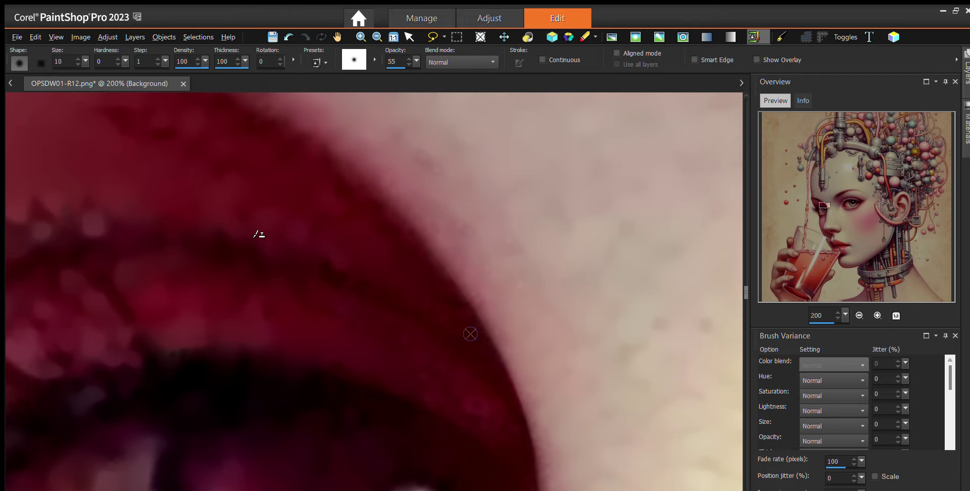
pyautogui.rightClick(256, 259)
pyautogui.rightClick(337, 258)
pyautogui.rightClick(325, 250)
pyautogui.rightClick(353, 289)
pyautogui.rightClick(340, 277)
pyautogui.rightClick(353, 284)
pyautogui.rightClick(363, 295)
pyautogui.moveTo(247, 158); pyautogui.dragTo(239, 152)
# Set the Clone brush's size to 12 and even out the middle of the eyelid crease with repeated nearby samples
pyautogui.click(78, 59)
pyautogui.moveTo(344, 260); pyautogui.dragTo(317, 250)
pyautogui.rightClick(265, 242)
pyautogui.rightClick(286, 262)
pyautogui.rightClick(324, 253)
pyautogui.rightClick(295, 286)
pyautogui.rightClick(337, 262)
pyautogui.rightClick(325, 274)
pyautogui.rightClick(357, 273)
pyautogui.scroll(-3, 364, 262)
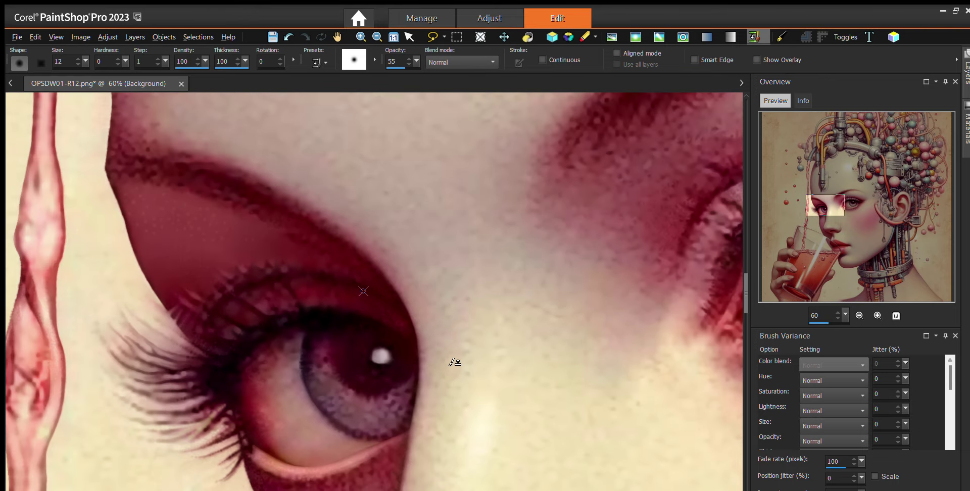
# Clone over the remaining blotches between the eyelid crease and the dark lash line, resampling adjacent tones for each patch
pyautogui.scroll(2, 371, 297)
pyautogui.scroll(2, 361, 254)
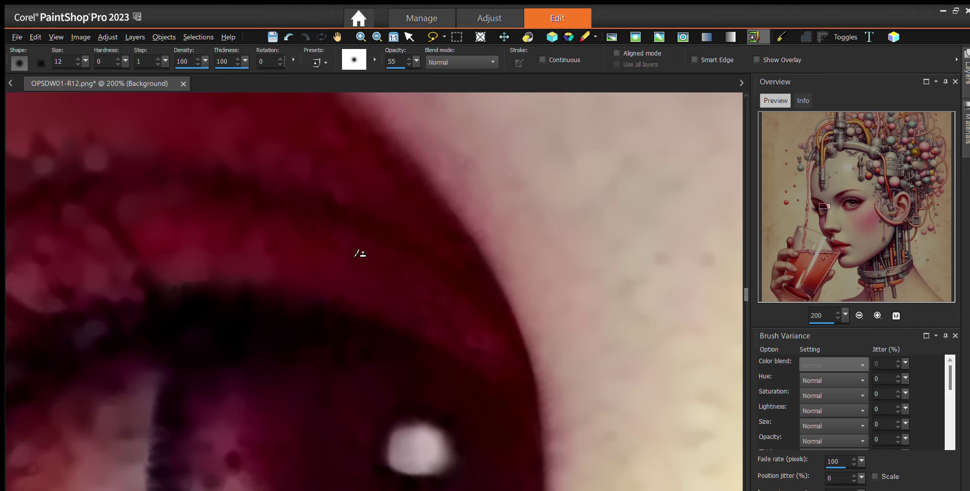
pyautogui.rightClick(258, 244)
pyautogui.rightClick(418, 298)
pyautogui.rightClick(387, 279)
pyautogui.rightClick(393, 286)
pyautogui.rightClick(382, 273)
pyautogui.click(385, 270)
pyautogui.rightClick(372, 269)
pyautogui.click(382, 275)
pyautogui.rightClick(333, 259)
pyautogui.click(307, 233)
pyautogui.rightClick(316, 249)
pyautogui.rightClick(342, 259)
pyautogui.moveTo(356, 251); pyautogui.dragTo(355, 243)
pyautogui.click(337, 239)
pyautogui.rightClick(306, 216)
pyautogui.rightClick(348, 217)
pyautogui.rightClick(326, 230)
pyautogui.rightClick(349, 231)
pyautogui.rightClick(359, 246)
# Examine the cloned upper eyelid and its crease at several magnifications against the surrounding face
pyautogui.scroll(-3, 798, 382)
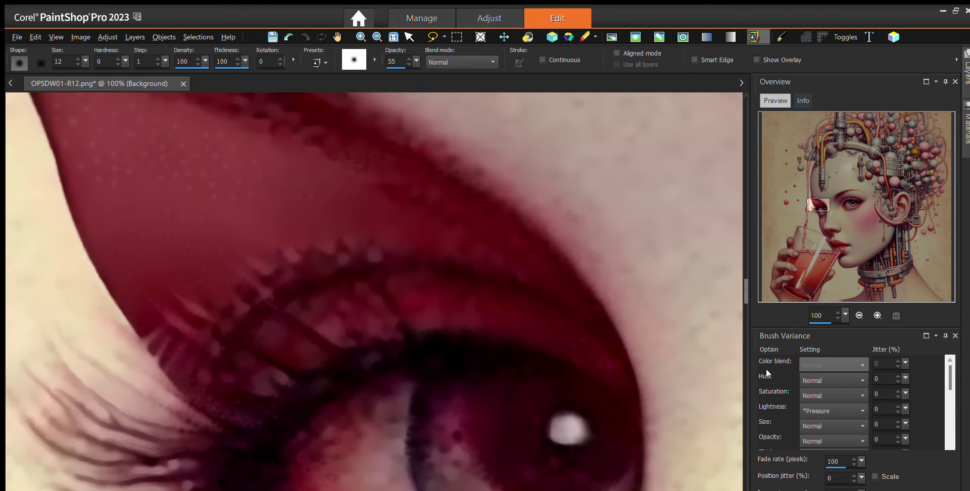
pyautogui.scroll(-2, 271, 477)
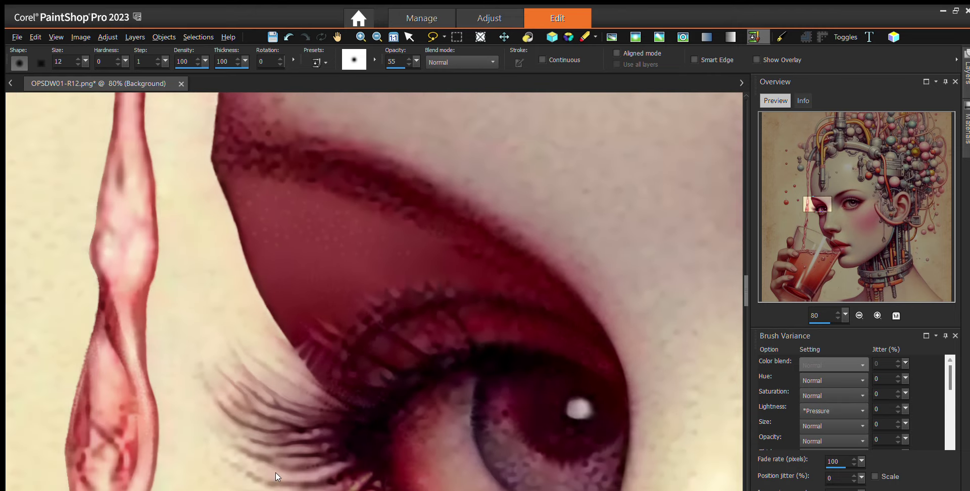
pyautogui.hscroll(3, 286, 471)
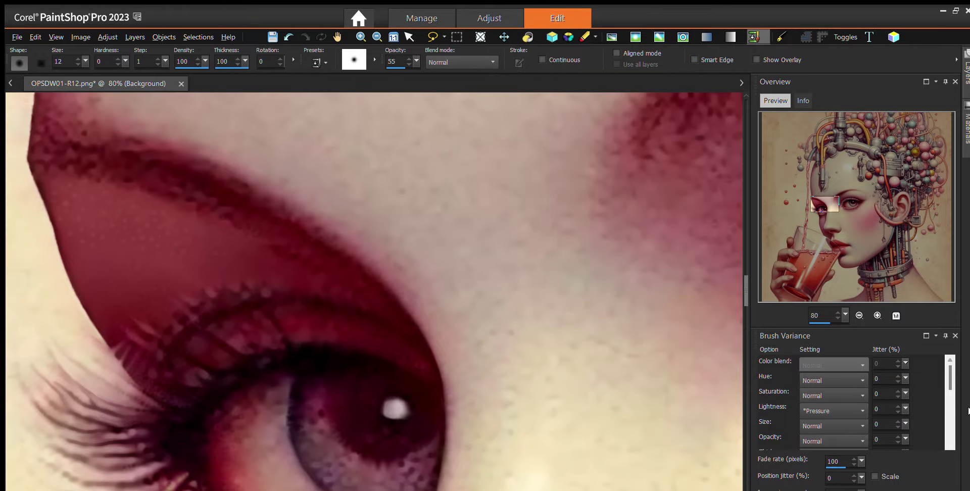
pyautogui.scroll(-3, 578, 322)
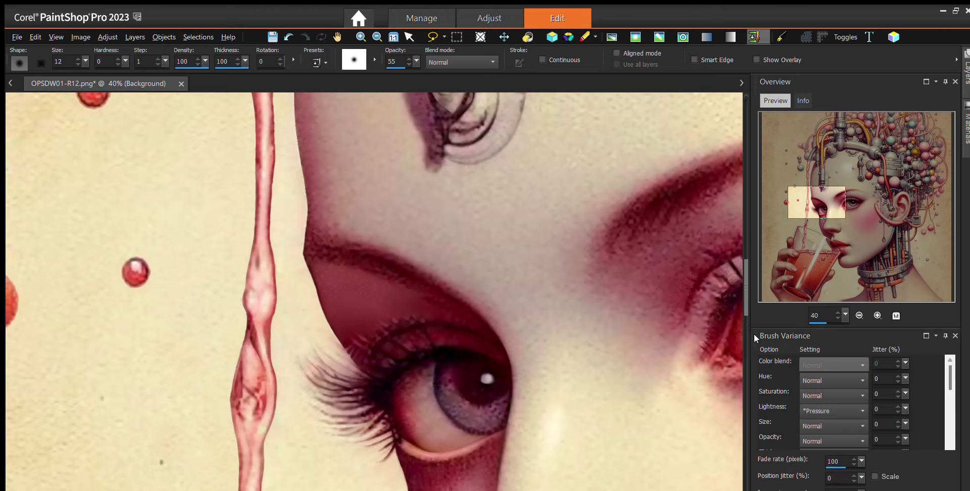
pyautogui.scroll(2, 507, 324)
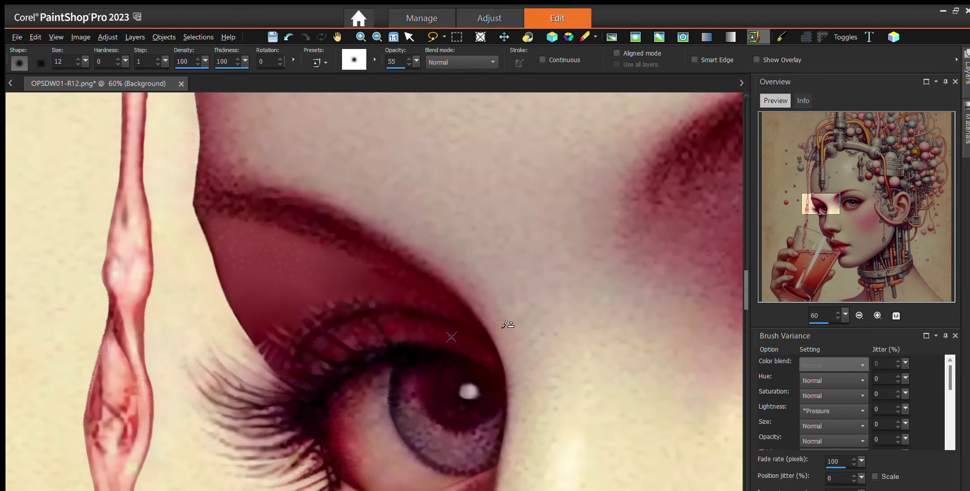
pyautogui.scroll(2, 435, 316)
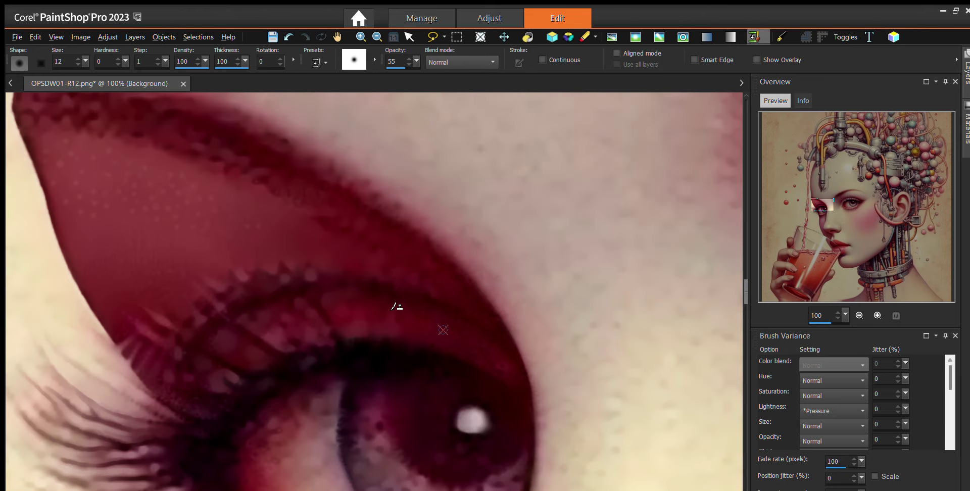
# Sample nearby red tones and clone over the uneven patches along the middle of the eyelid crease and the lid below it
pyautogui.rightClick(394, 308)
pyautogui.rightClick(482, 332)
pyautogui.rightClick(463, 341)
pyautogui.rightClick(447, 306)
pyautogui.rightClick(395, 304)
# Clone over the blotches in the red skin just above the middle of the eyelid crease, resampling adjacent tones
pyautogui.rightClick(398, 289)
pyautogui.rightClick(389, 273)
pyautogui.rightClick(390, 289)
pyautogui.rightClick(427, 298)
pyautogui.rightClick(393, 263)
pyautogui.rightClick(389, 273)
pyautogui.rightClick(394, 268)
pyautogui.rightClick(430, 274)
# Blend the patchy red skin between the eyebrow and the nose-side half of the crease with short clone strokes
pyautogui.rightClick(474, 287)
pyautogui.rightClick(460, 285)
pyautogui.moveTo(458, 260); pyautogui.dragTo(460, 256)
pyautogui.click(440, 234)
pyautogui.click(462, 252)
# Set the Clone brush's size to 14 and even out the dark red skin below the eyebrow toward the nose
pyautogui.click(77, 59)
pyautogui.moveTo(455, 264); pyautogui.dragTo(464, 268)
pyautogui.click(470, 270)
pyautogui.click(447, 241)
pyautogui.click(428, 223)
pyautogui.rightClick(484, 278)
pyautogui.rightClick(490, 292)
# Clone neighbouring tones along the upper edge of the dark eyelid crease to smooth its outline
pyautogui.scroll(2, 411, 279)
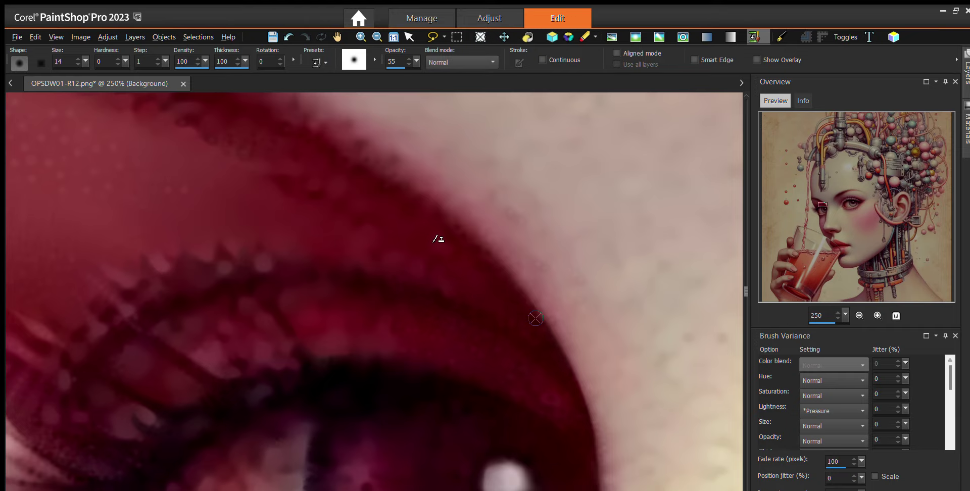
pyautogui.scroll(2, 424, 243)
pyautogui.rightClick(383, 255)
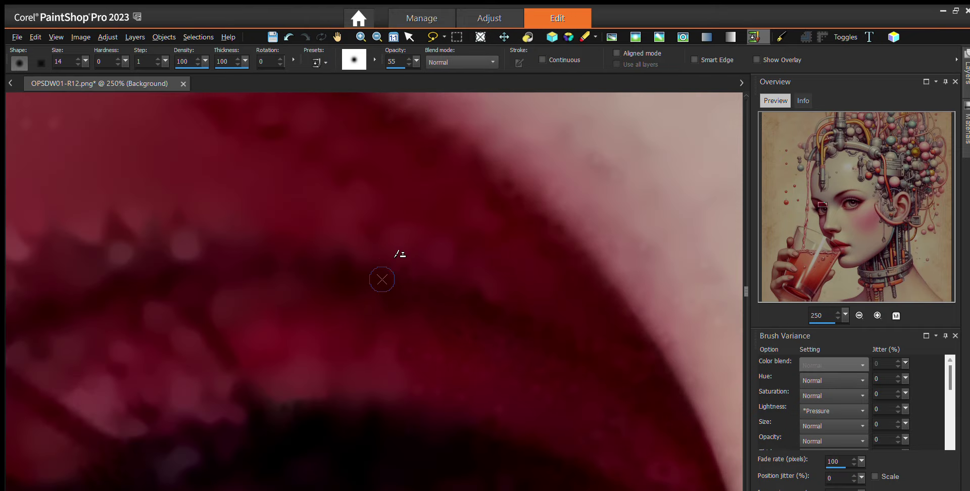
pyautogui.rightClick(349, 250)
pyautogui.rightClick(387, 254)
pyautogui.click(428, 266)
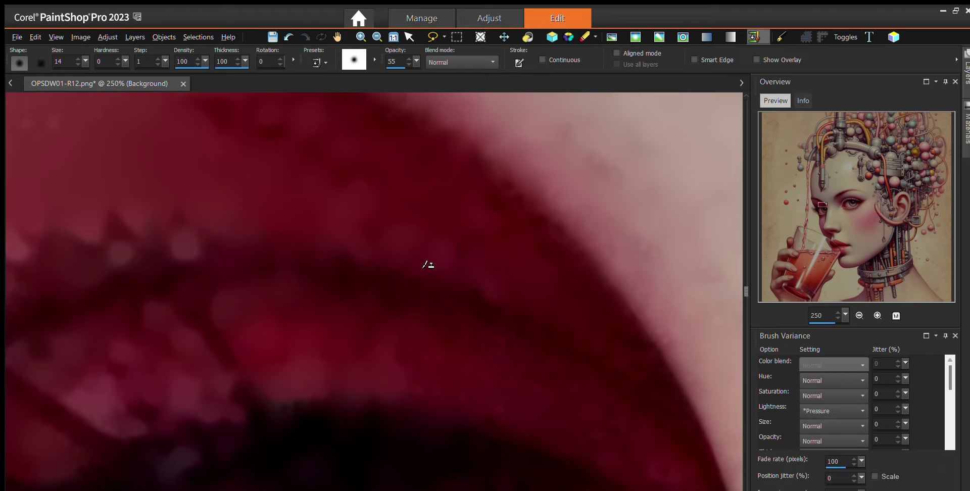
pyautogui.rightClick(476, 278)
# Clone over the remaining light blotches in the skin directly above the crease, taking a fresh sample for each patch
pyautogui.rightClick(364, 230)
pyautogui.rightClick(392, 231)
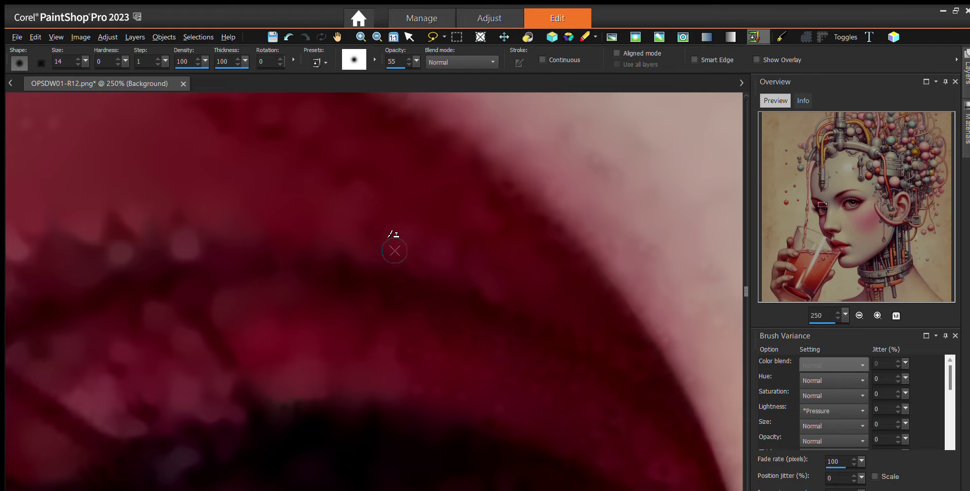
pyautogui.rightClick(419, 238)
pyautogui.click(423, 256)
pyautogui.rightClick(373, 252)
pyautogui.rightClick(468, 260)
pyautogui.rightClick(339, 254)
pyautogui.rightClick(390, 253)
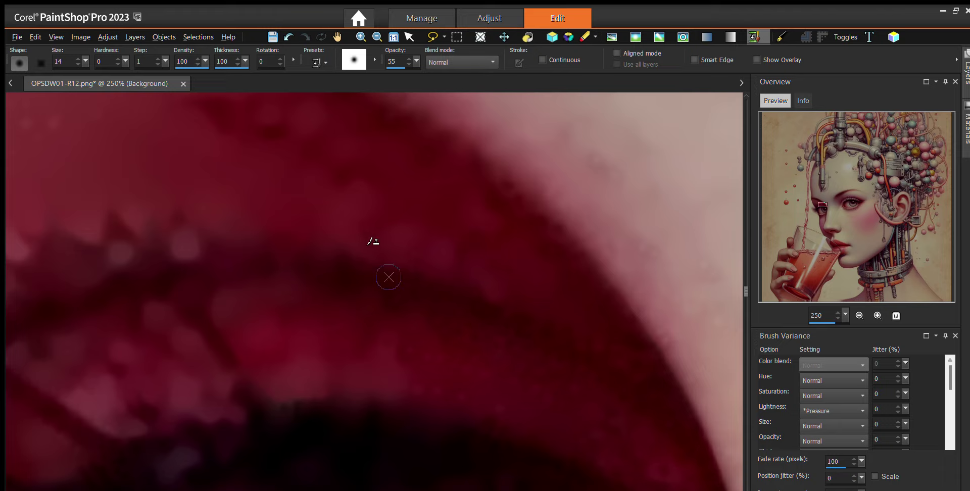
pyautogui.rightClick(389, 258)
# Even out the dark red skin where the eyebrow shadow descends toward the nose side of the crease
pyautogui.rightClick(447, 221)
pyautogui.rightClick(444, 232)
pyautogui.rightClick(442, 242)
pyautogui.rightClick(473, 256)
pyautogui.rightClick(502, 275)
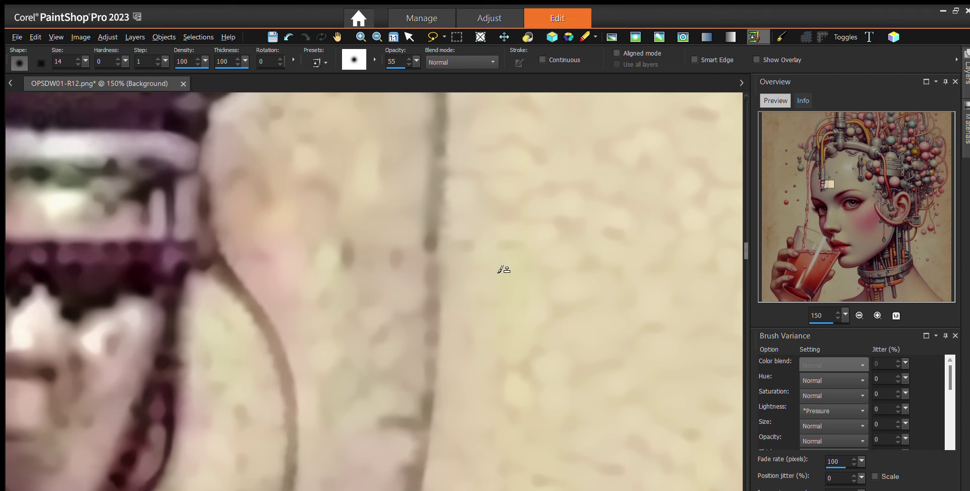
# Examine the retouched upper eyelid against both eyes and the forehead at several magnifications
pyautogui.scroll(-4, 504, 269)
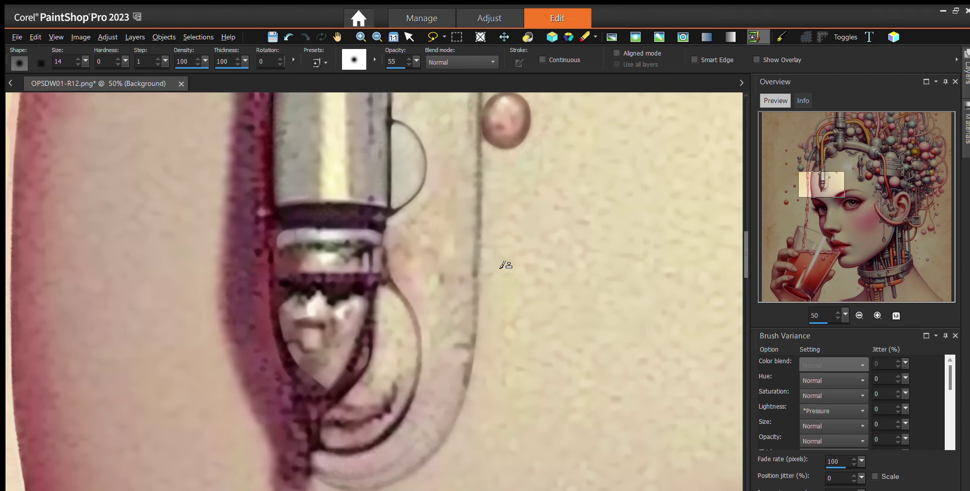
pyautogui.scroll(-3, 505, 265)
pyautogui.scroll(-1, 504, 268)
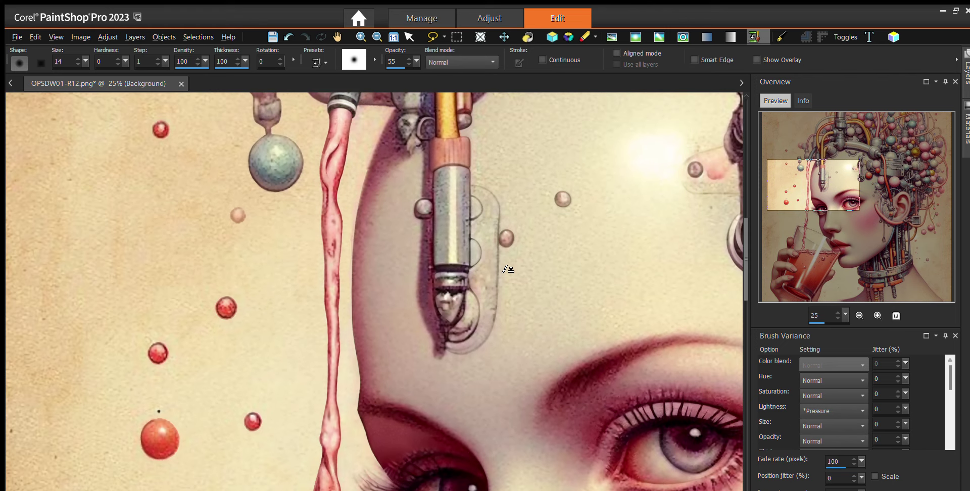
pyautogui.scroll(-1, 473, 435)
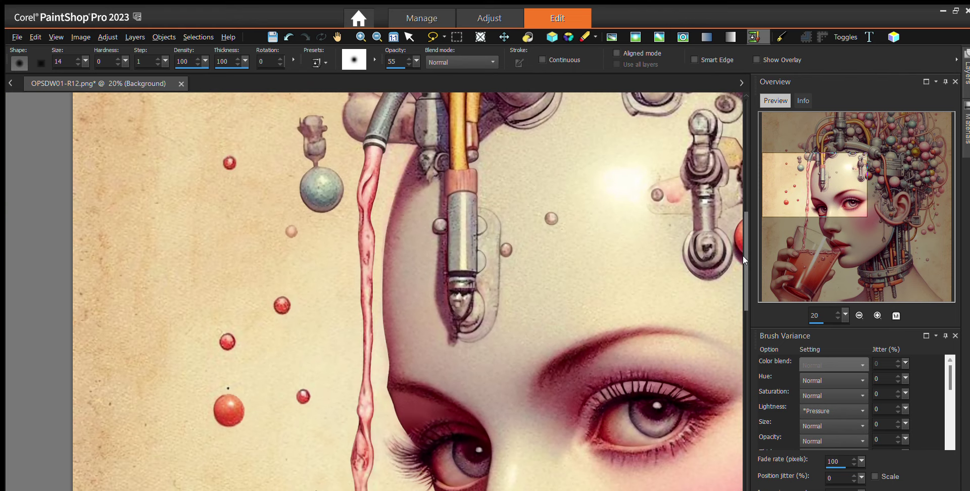
pyautogui.moveTo(743, 256); pyautogui.dragTo(795, 296)
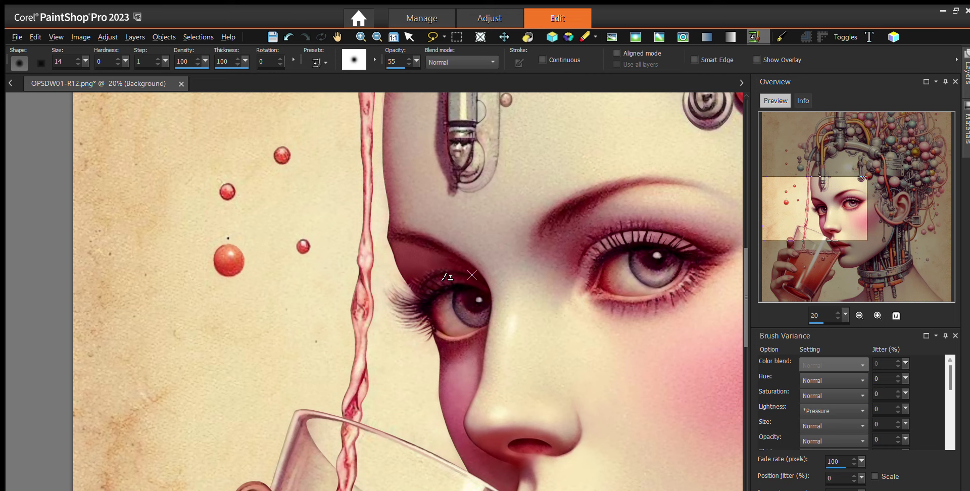
pyautogui.scroll(1, 438, 268)
pyautogui.scroll(1, 438, 210)
pyautogui.scroll(4, 437, 210)
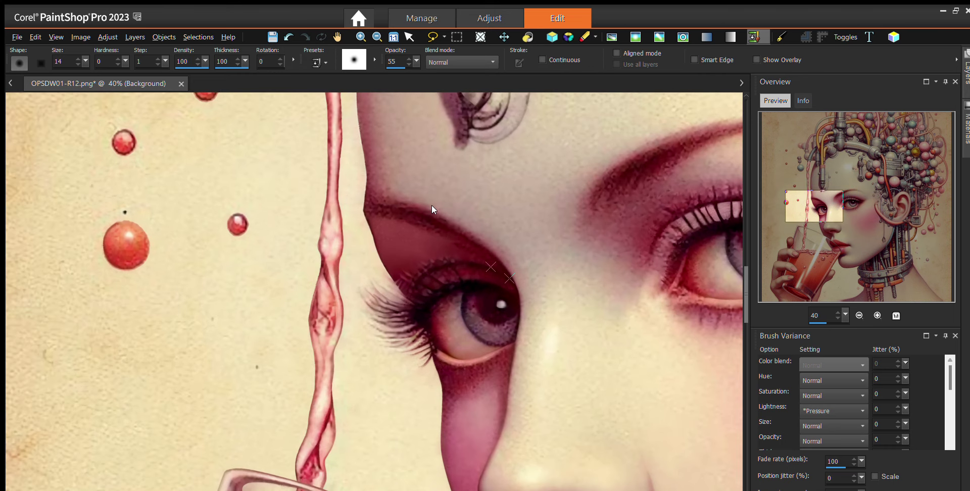
pyautogui.scroll(3, 411, 212)
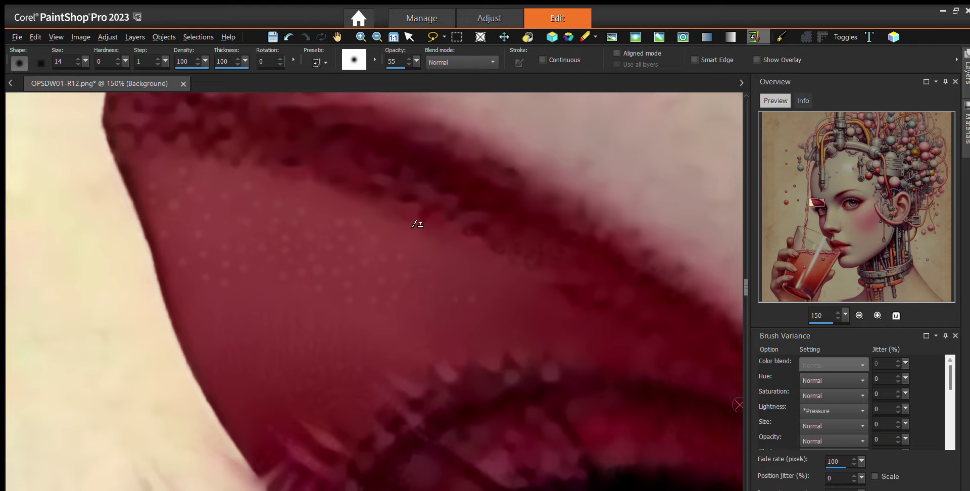
# Clone over the mottled red skin beneath the lower edge of the eyebrow with repeated nearby samples
pyautogui.rightClick(402, 255)
pyautogui.rightClick(405, 278)
pyautogui.rightClick(378, 261)
pyautogui.click(391, 274)
pyautogui.rightClick(475, 275)
pyautogui.rightClick(430, 262)
pyautogui.rightClick(409, 267)
pyautogui.rightClick(410, 253)
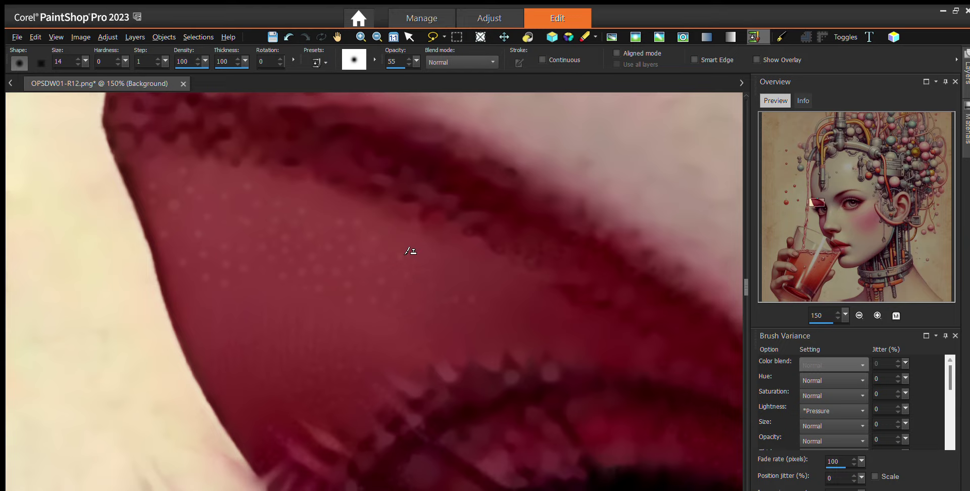
pyautogui.rightClick(430, 264)
pyautogui.rightClick(439, 276)
pyautogui.rightClick(413, 277)
pyautogui.rightClick(645, 365)
# Smooth the transition between the middle of the eyelid crease and the red skin above it using resampled clone dabs
pyautogui.scroll(-2, 477, 301)
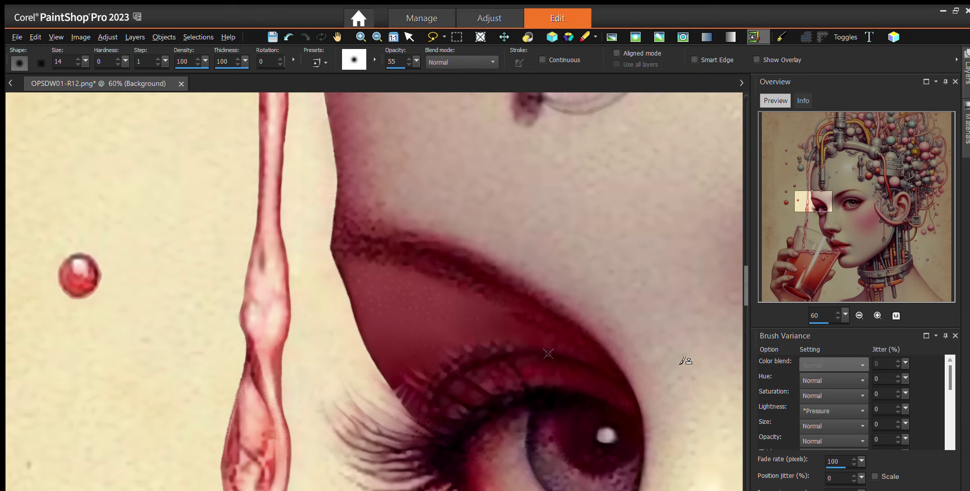
pyautogui.scroll(2, 680, 358)
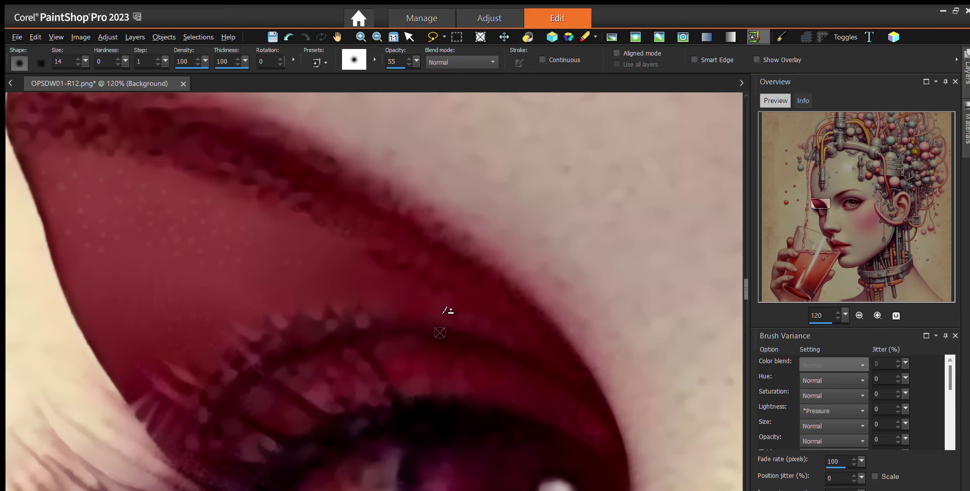
pyautogui.click(436, 311)
pyautogui.rightClick(396, 298)
pyautogui.rightClick(408, 299)
pyautogui.rightClick(443, 283)
pyautogui.rightClick(468, 286)
pyautogui.rightClick(439, 312)
pyautogui.rightClick(447, 325)
# Clone short strokes of matching red over the uneven band above the nose-side half of the crease
pyautogui.moveTo(464, 303); pyautogui.dragTo(470, 300)
pyautogui.rightClick(483, 326)
pyautogui.rightClick(448, 308)
pyautogui.moveTo(447, 287); pyautogui.dragTo(443, 286)
pyautogui.moveTo(443, 284); pyautogui.dragTo(443, 287)
pyautogui.moveTo(439, 294)
pyautogui.mouseDown()
pyautogui.moveTo(431, 299)
pyautogui.moveTo(480, 302)
pyautogui.mouseUp()
# Clone over the small spots in the dark red skin between the crease and the nose-side edge of the eye socket
pyautogui.rightClick(486, 302)
pyautogui.rightClick(472, 284)
pyautogui.rightClick(492, 296)
pyautogui.rightClick(508, 311)
pyautogui.click(497, 303)
pyautogui.click(496, 305)
pyautogui.rightClick(486, 296)
pyautogui.rightClick(496, 306)
pyautogui.click(488, 301)
pyautogui.rightClick(497, 305)
# Blend the leftover blotches in the red skin above the middle of the crease with adjacent tones
pyautogui.click(442, 282)
pyautogui.click(442, 278)
pyautogui.moveTo(458, 279); pyautogui.dragTo(467, 280)
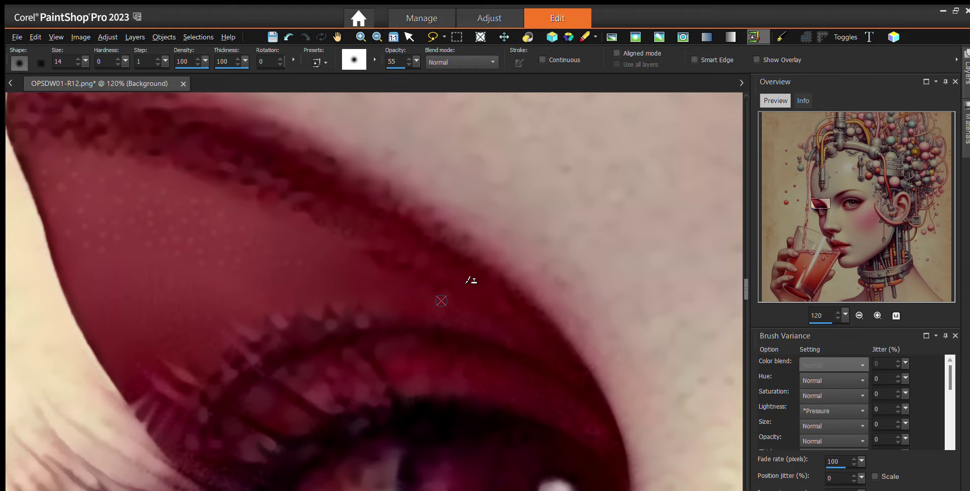
pyautogui.rightClick(435, 288)
pyautogui.rightClick(446, 301)
# Clone dark tones along the nose-side half of the eyelid crease to make its line even
pyautogui.rightClick(445, 338)
pyautogui.rightClick(520, 353)
pyautogui.click(512, 326)
pyautogui.moveTo(515, 329); pyautogui.dragTo(525, 329)
pyautogui.click(508, 327)
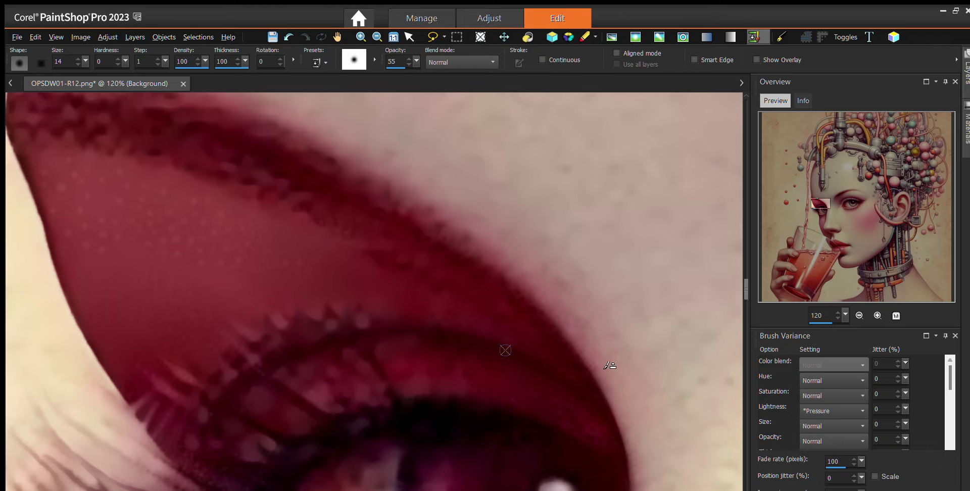
# Clone over the uneven tones along the dark socket edge beside the bridge of the nose
pyautogui.rightClick(588, 365)
pyautogui.rightClick(575, 346)
pyautogui.click(577, 350)
pyautogui.rightClick(563, 341)
pyautogui.rightClick(594, 364)
pyautogui.moveTo(559, 321); pyautogui.dragTo(551, 309)
pyautogui.rightClick(544, 370)
# Sample and clone over the uneven patches on the eyelid between the crease and the dark lash line
pyautogui.rightClick(435, 330)
pyautogui.rightClick(428, 388)
pyautogui.rightClick(447, 386)
pyautogui.rightClick(456, 386)
pyautogui.click(616, 53)
pyautogui.click(617, 53)
# Switch away from the Clone brush and examine the retouched shaded eye against the whole portrait
pyautogui.click(612, 37)
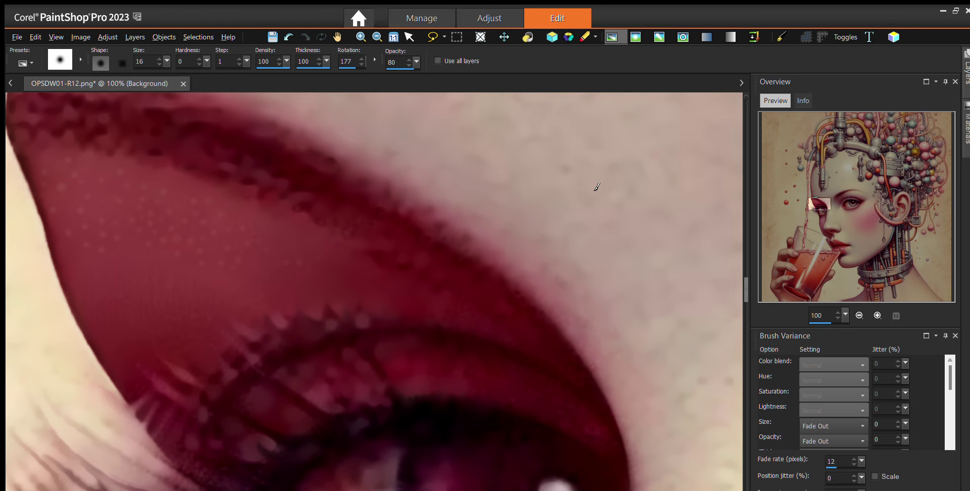
pyautogui.scroll(-2, 599, 188)
pyautogui.scroll(-2, 688, 211)
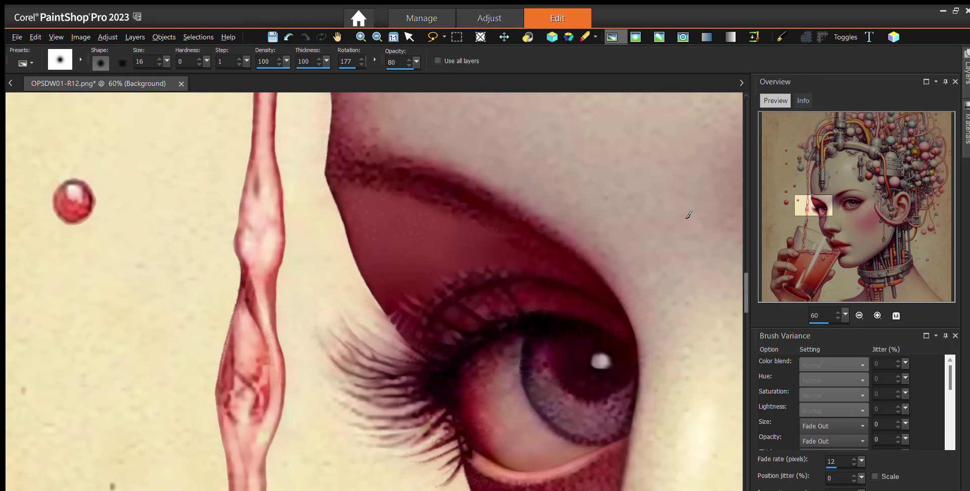
pyautogui.scroll(-2, 727, 248)
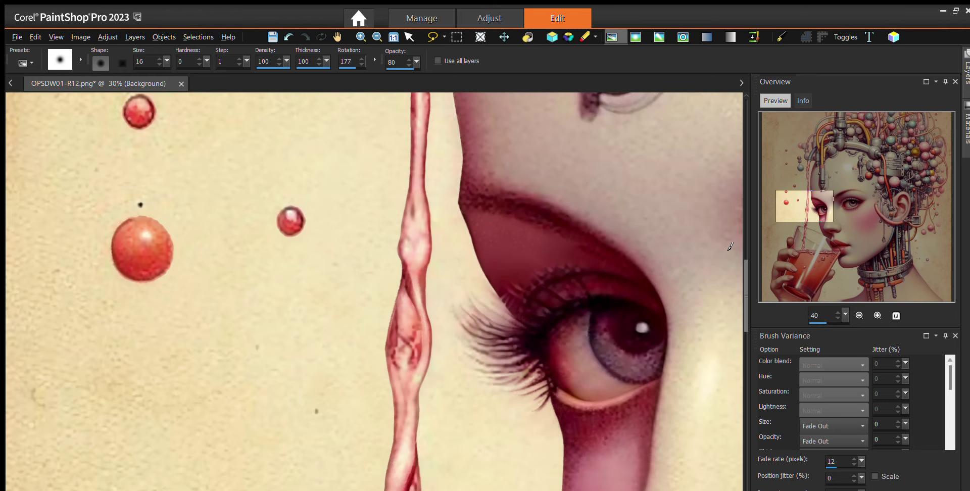
pyautogui.scroll(-2, 326, 270)
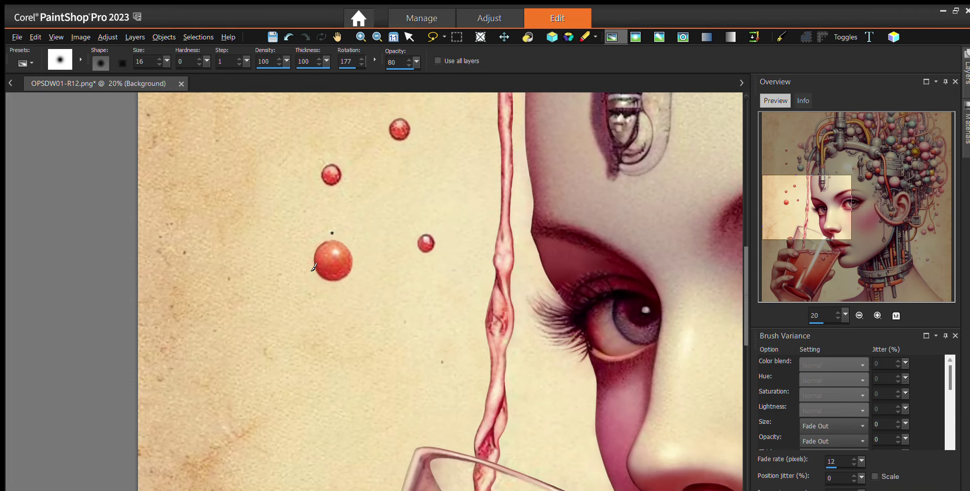
pyautogui.scroll(-1, 311, 267)
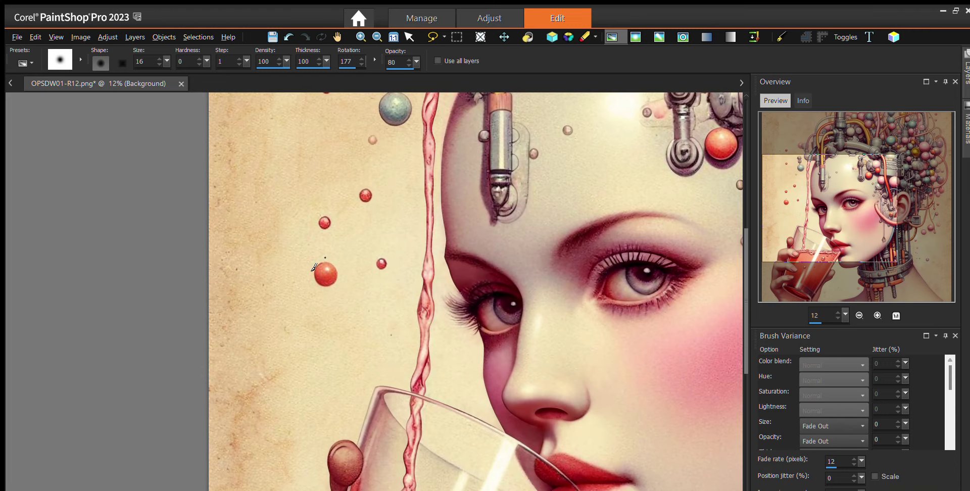
pyautogui.scroll(-1, 314, 266)
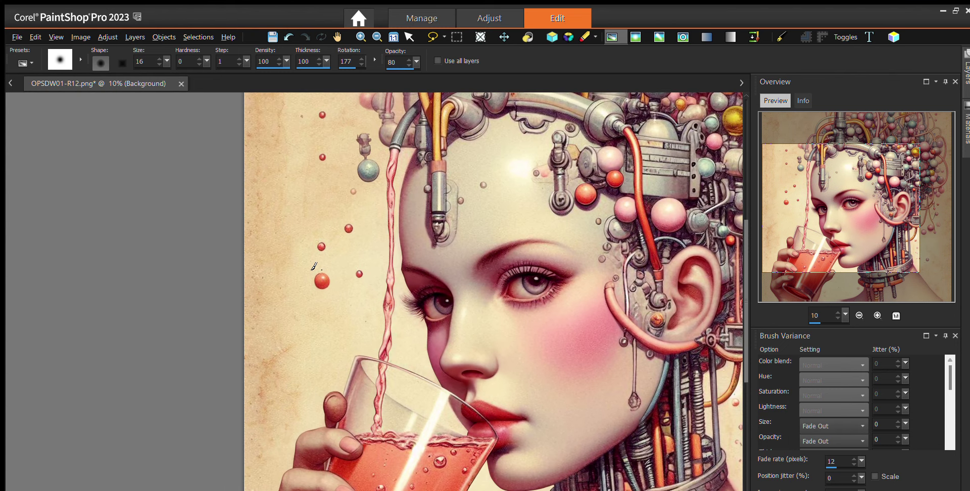
pyautogui.scroll(-3, 313, 267)
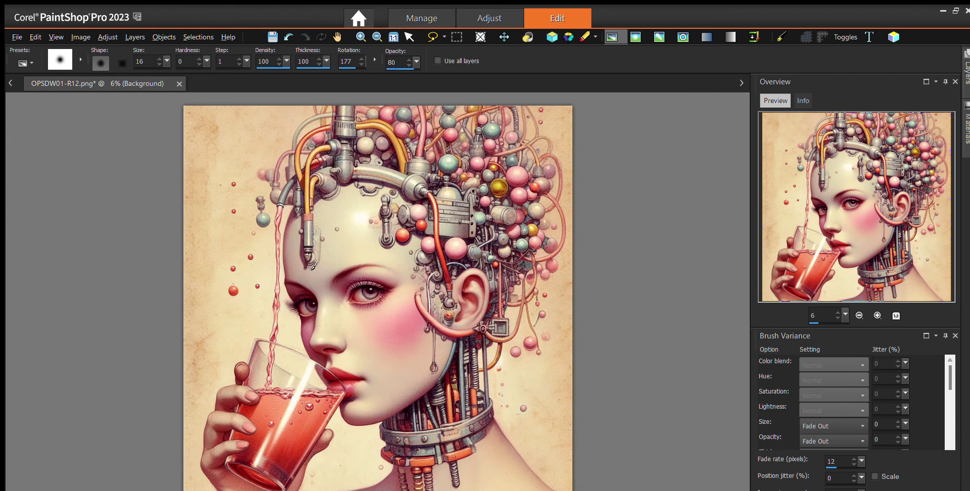